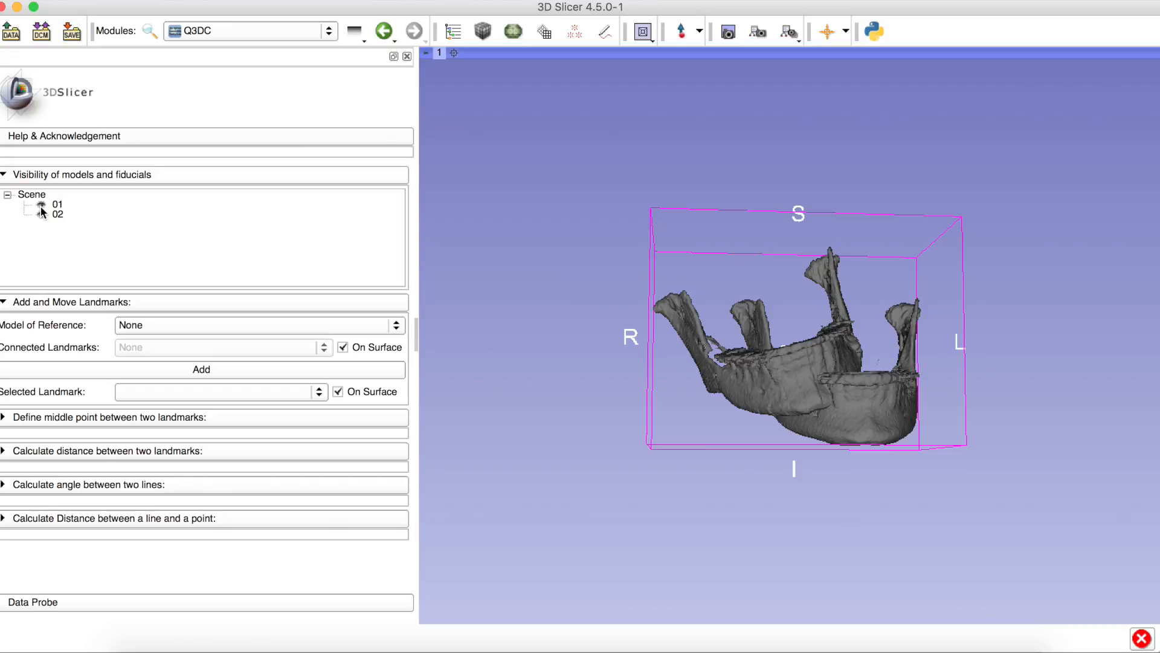
# Step: Hide model 01 and set model 02 as the model of reference for the landmarks
pyautogui.click(41, 205)
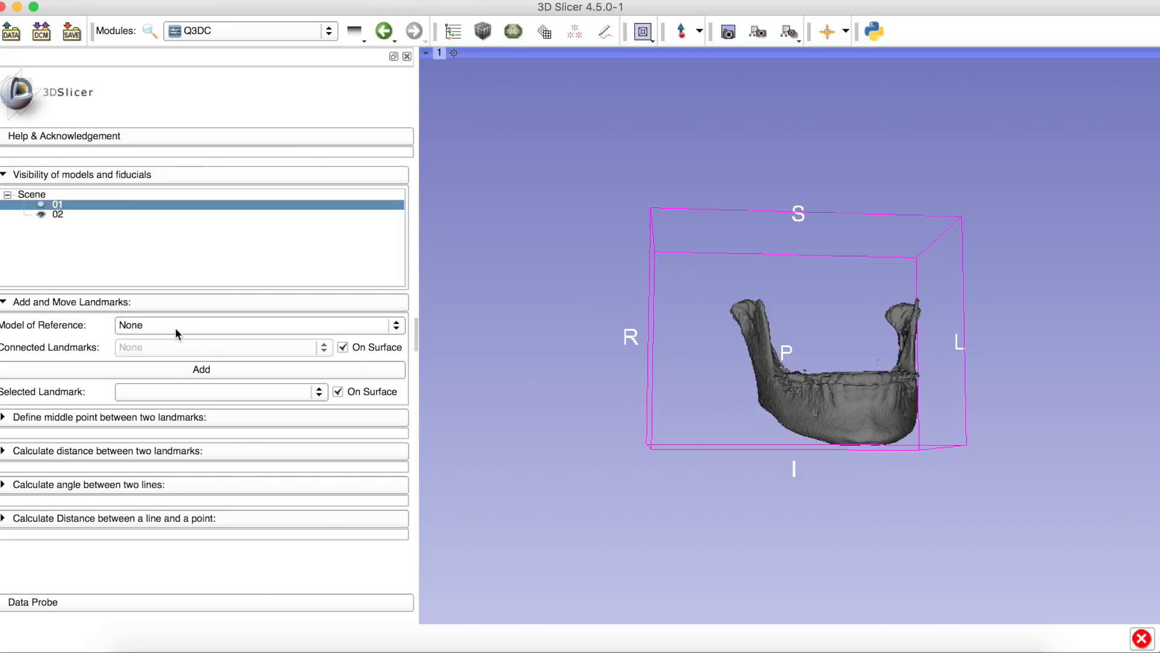
pyautogui.moveTo(619, 266); pyautogui.dragTo(617, 313)
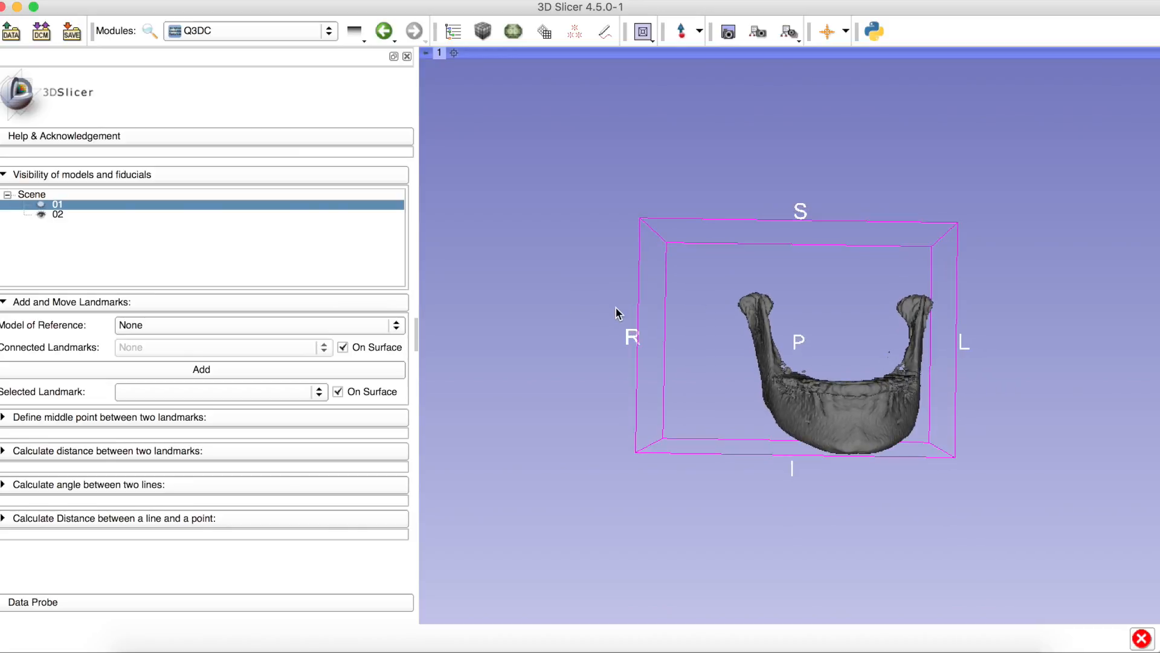
pyautogui.click(145, 324)
pyautogui.click(145, 323)
pyautogui.click(190, 327)
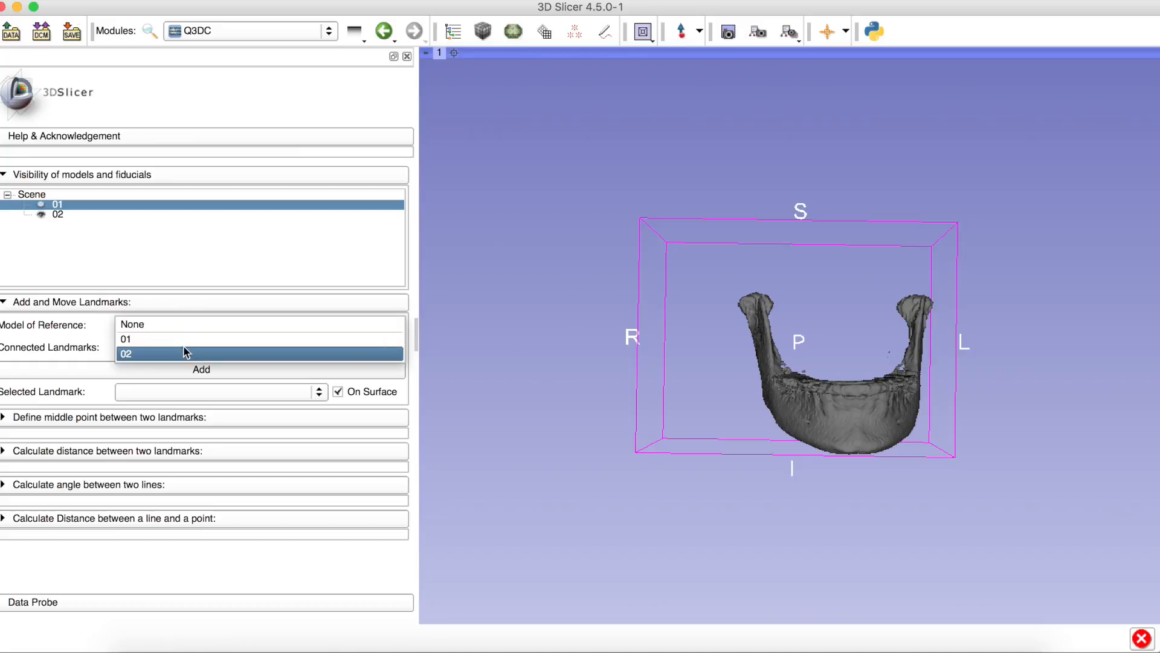
pyautogui.click(183, 356)
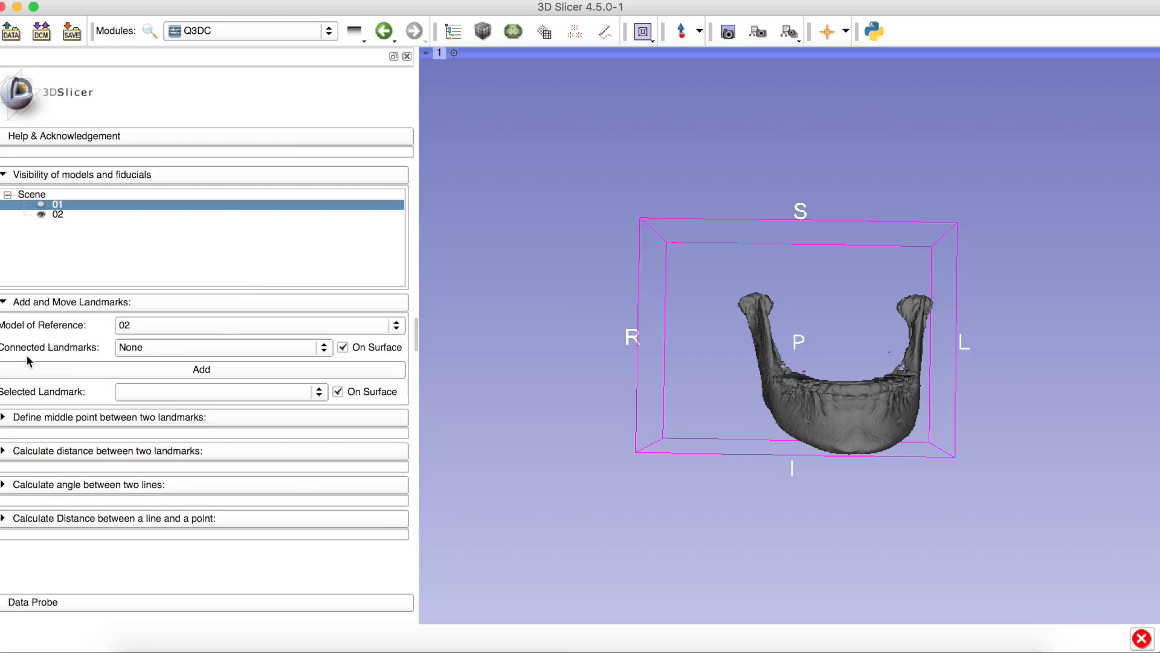
# Step: Create a new connected landmark list named F2 for model 02
pyautogui.click(149, 347)
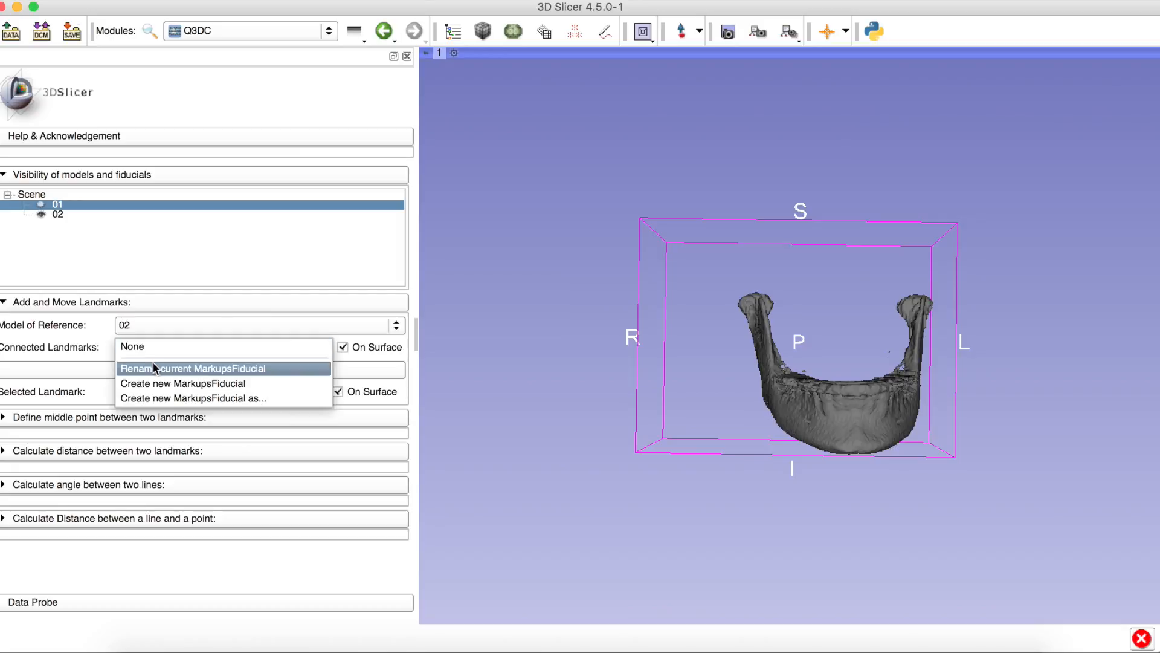
pyautogui.click(177, 398)
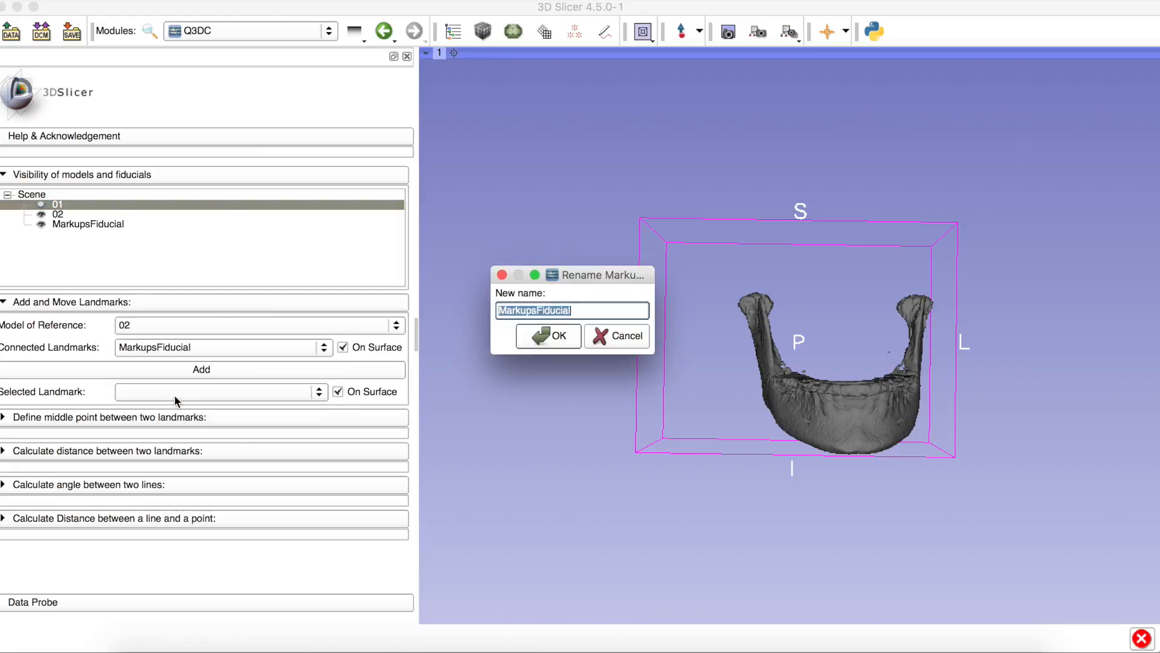
pyautogui.write('F2')
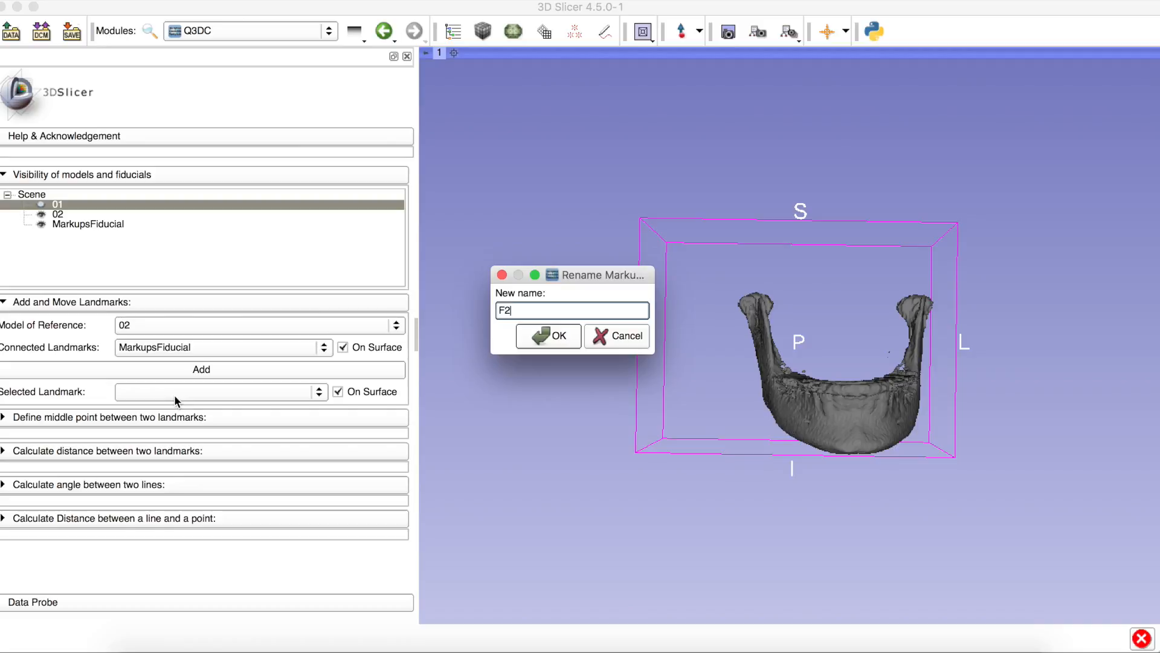
pyautogui.press('Return')
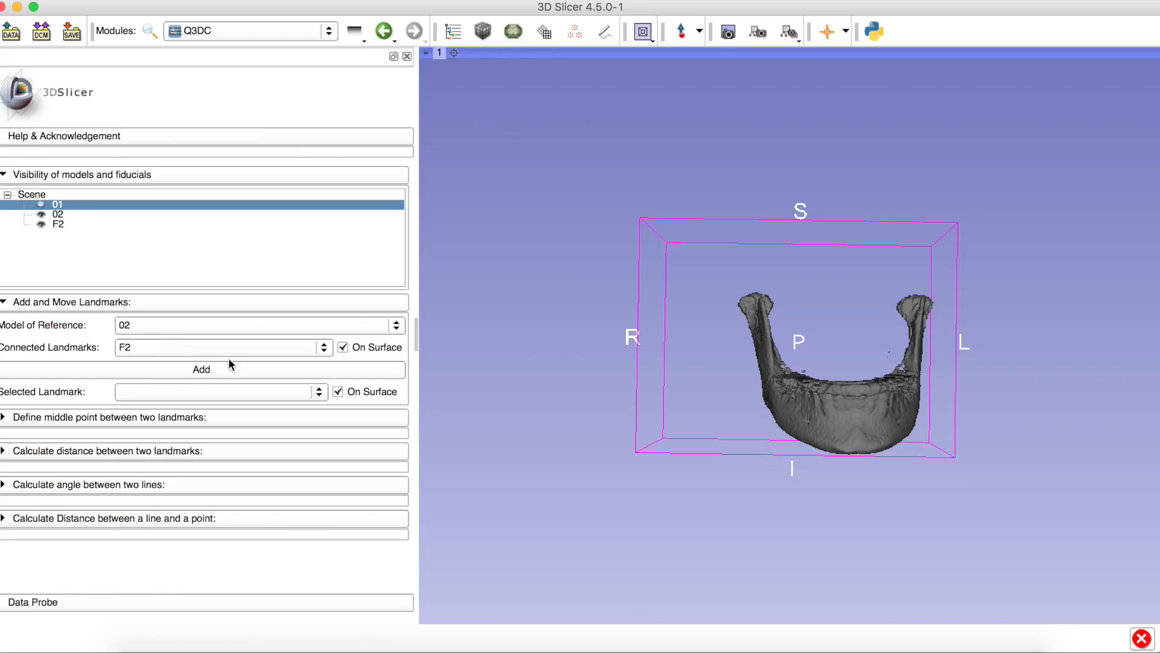
# Step: Place the first landmark on the right condyle of the mandible and adjust it to the condyle's upper surface
pyautogui.click(192, 369)
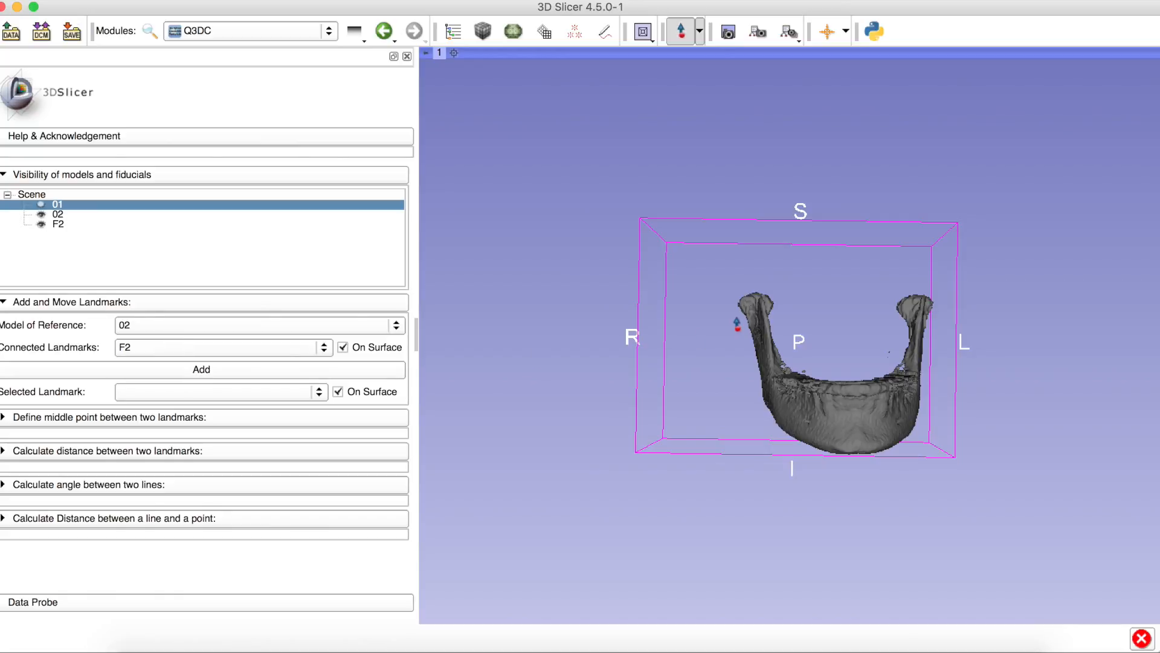
pyautogui.click(753, 304)
pyautogui.moveTo(785, 338); pyautogui.dragTo(750, 255)
pyautogui.moveTo(742, 311); pyautogui.dragTo(749, 284)
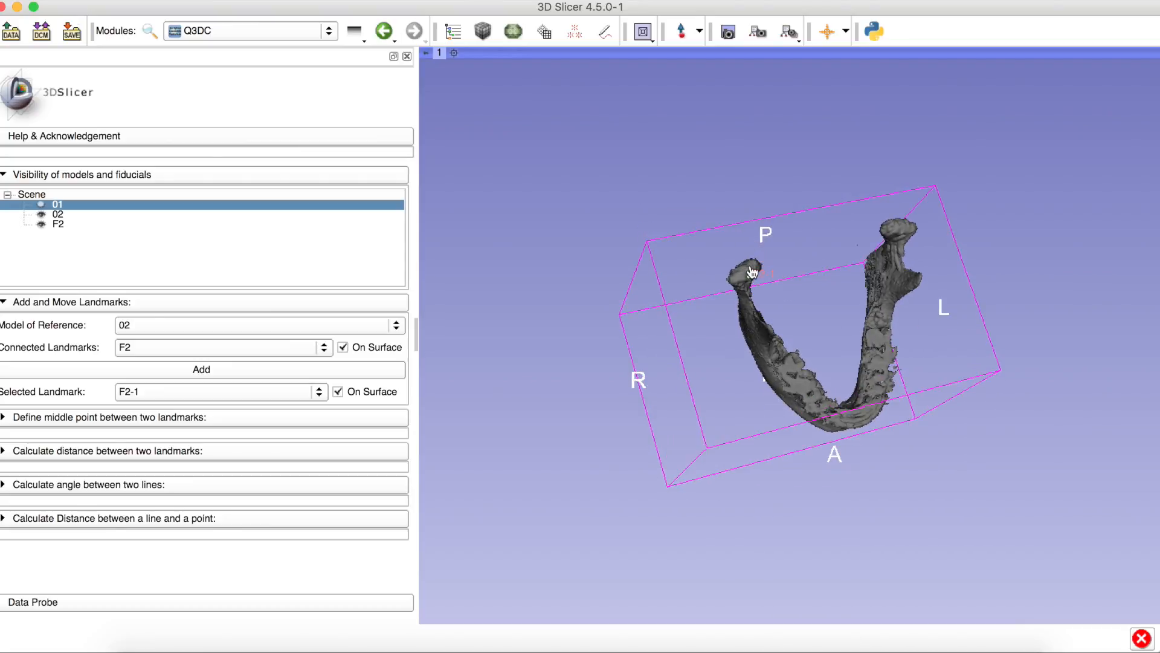
pyautogui.moveTo(829, 373); pyautogui.dragTo(816, 259)
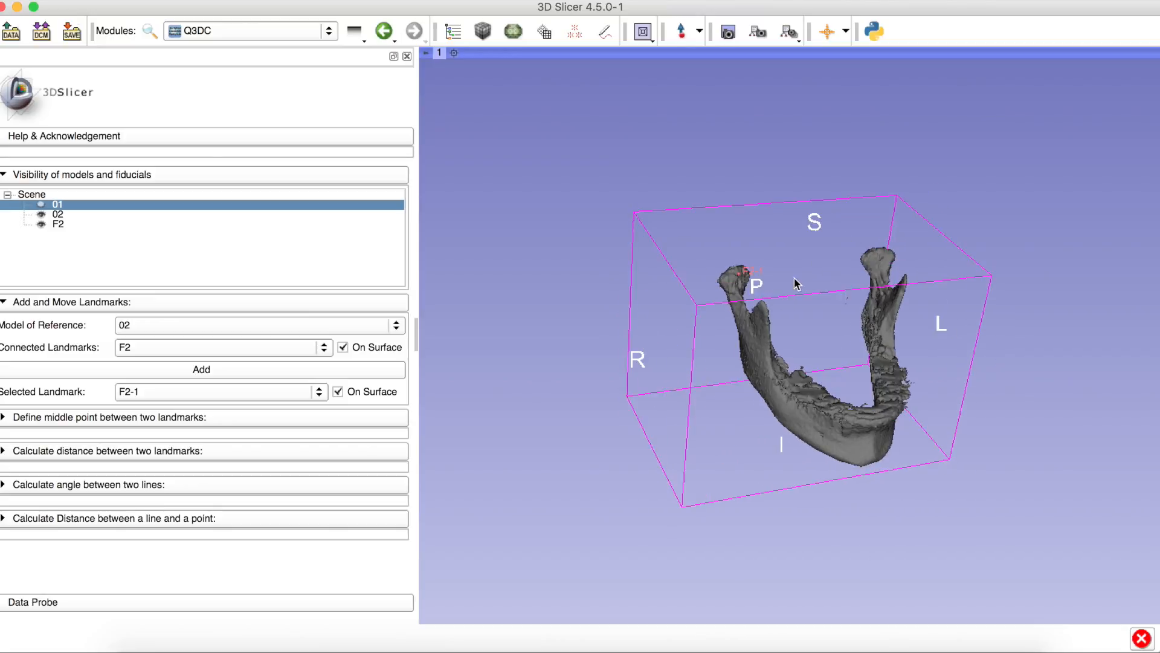
# Step: Add one landmark on the tip of the right coronoid process and another at the lower midline of the chin
pyautogui.click(210, 369)
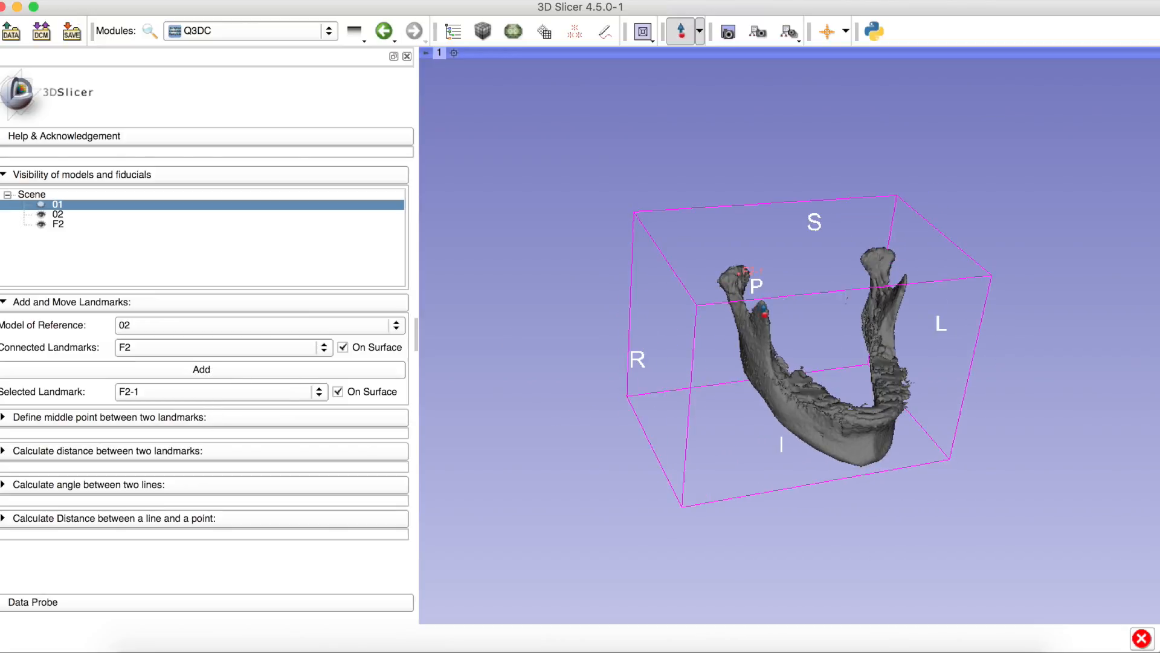
pyautogui.click(765, 311)
pyautogui.moveTo(765, 311); pyautogui.dragTo(695, 327)
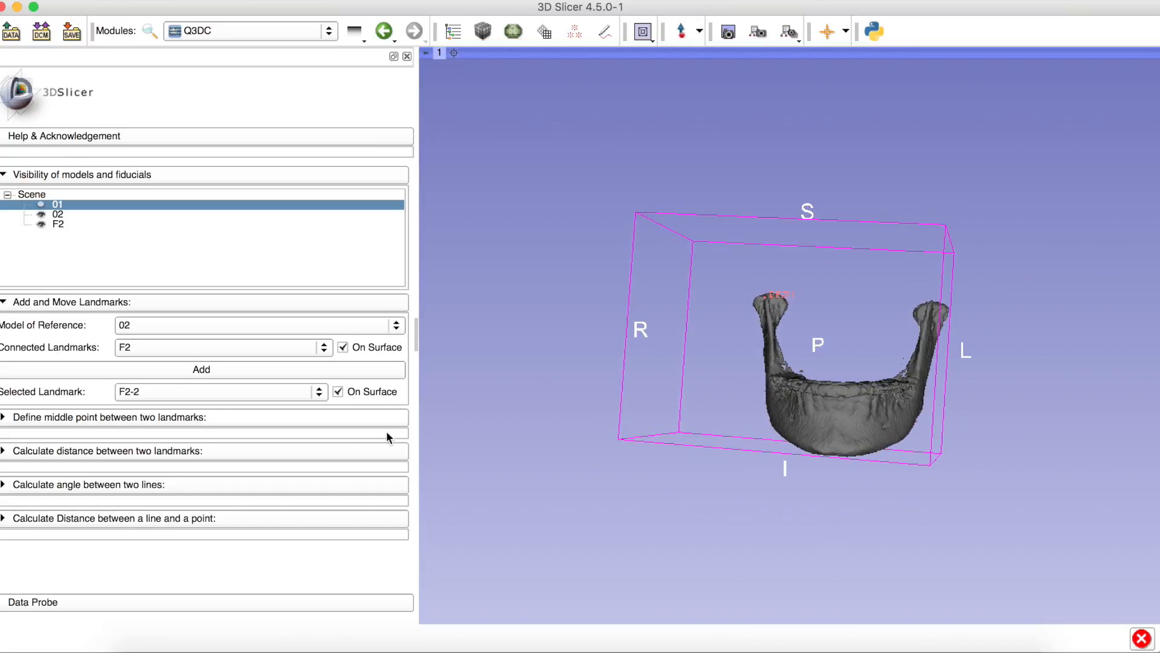
pyautogui.click(242, 370)
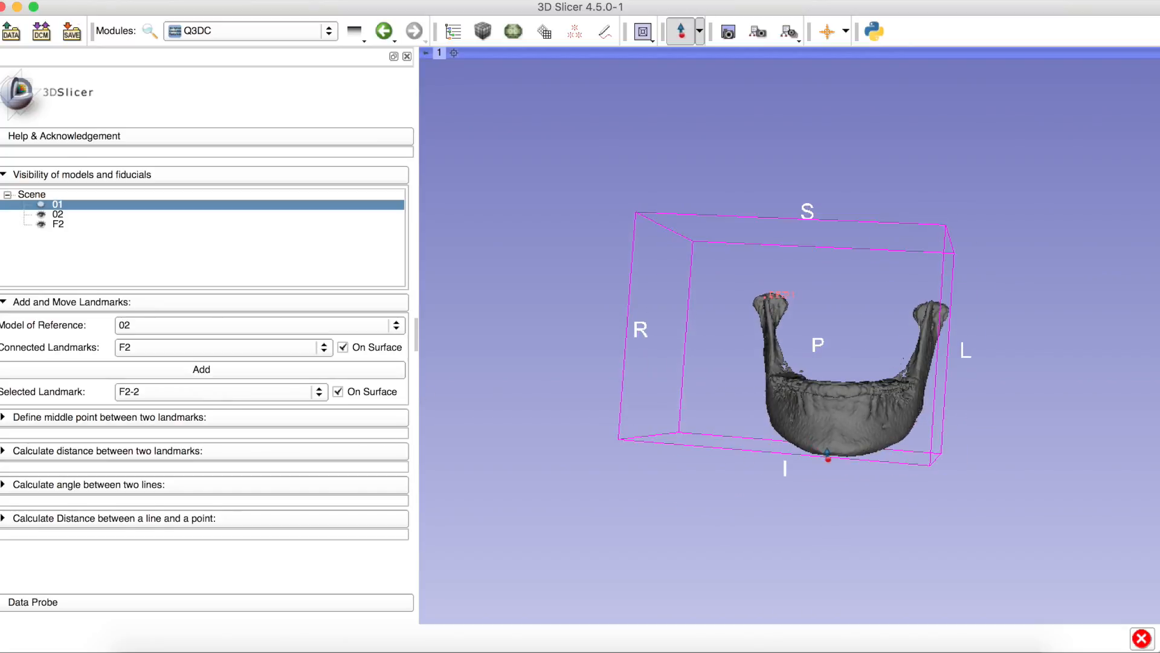
pyautogui.click(832, 456)
pyautogui.moveTo(884, 401); pyautogui.dragTo(823, 484)
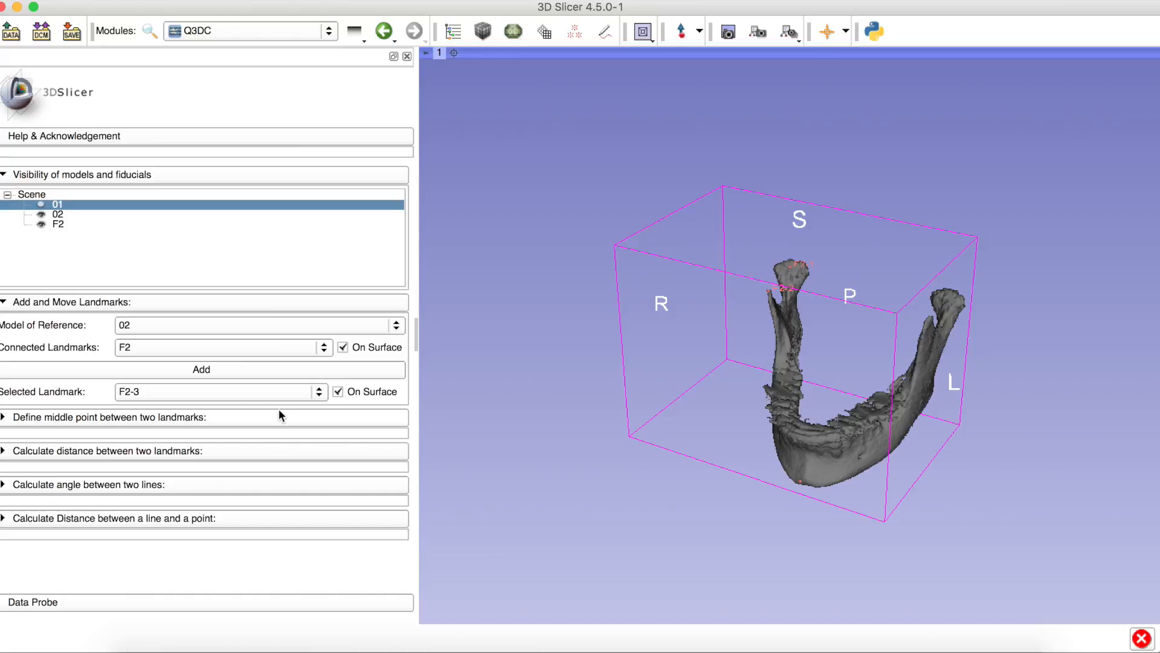
# Step: Add one landmark on the left coronoid process and another on top of the left condyle
pyautogui.click(201, 369)
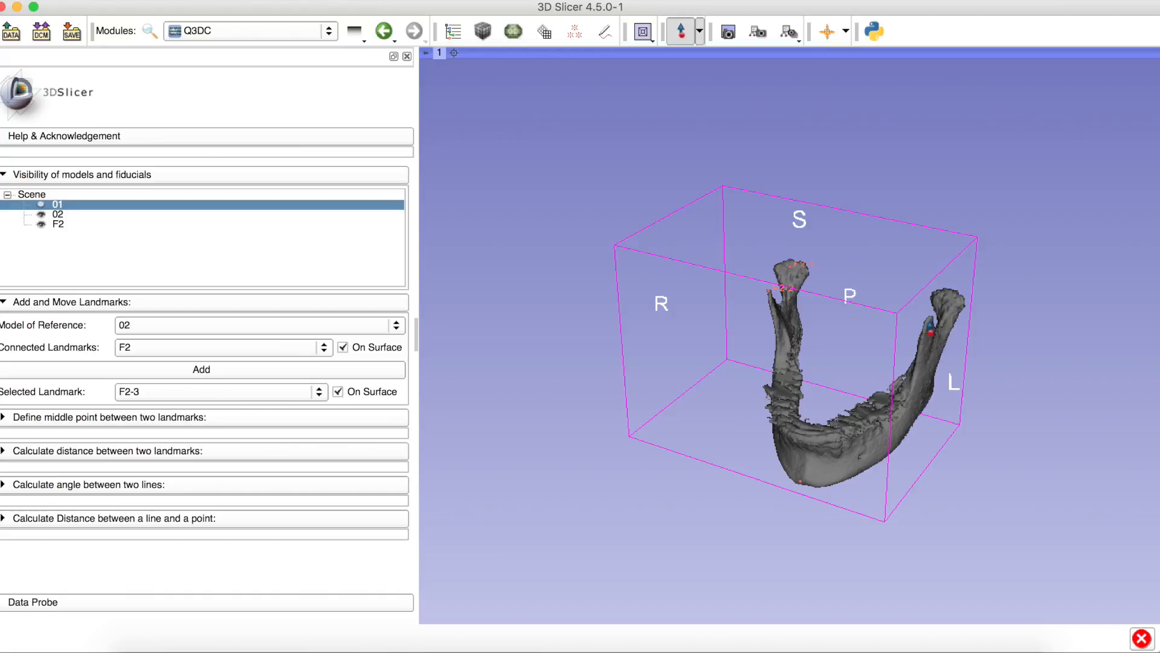
pyautogui.click(931, 329)
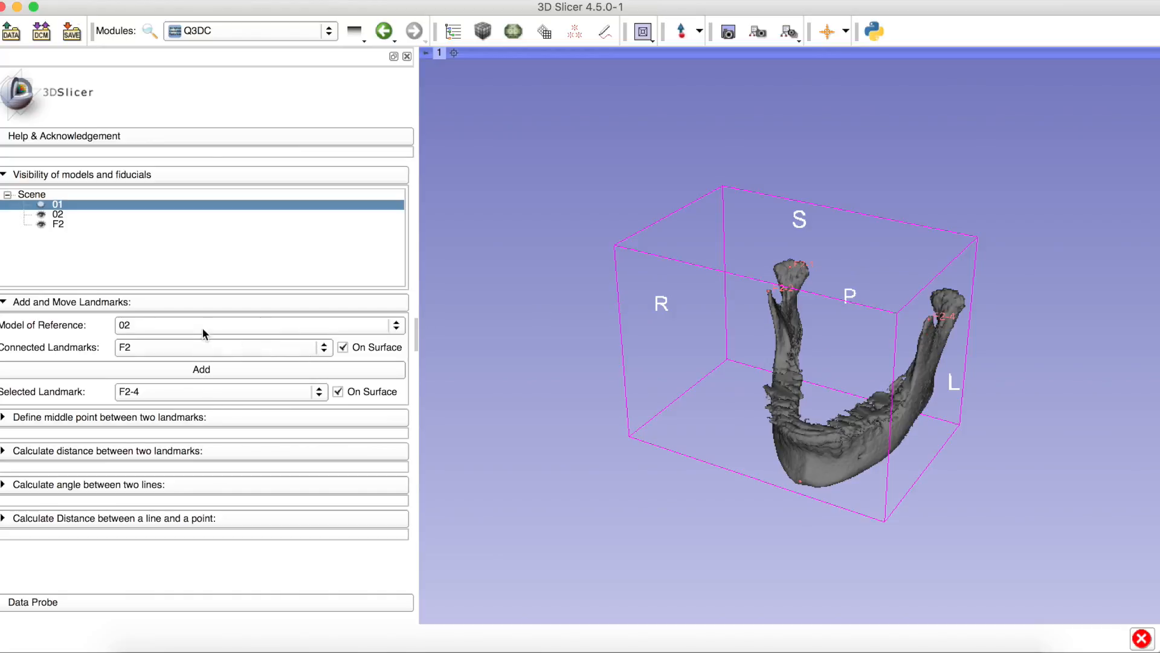
pyautogui.click(210, 371)
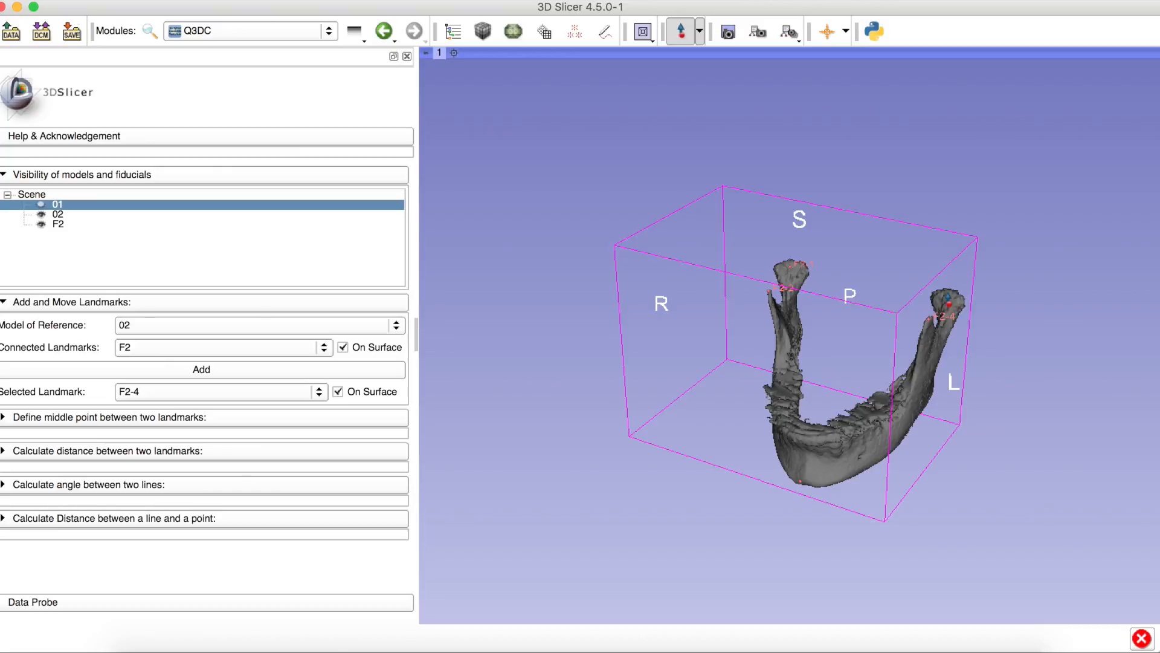
pyautogui.click(947, 296)
pyautogui.moveTo(943, 302); pyautogui.dragTo(842, 360)
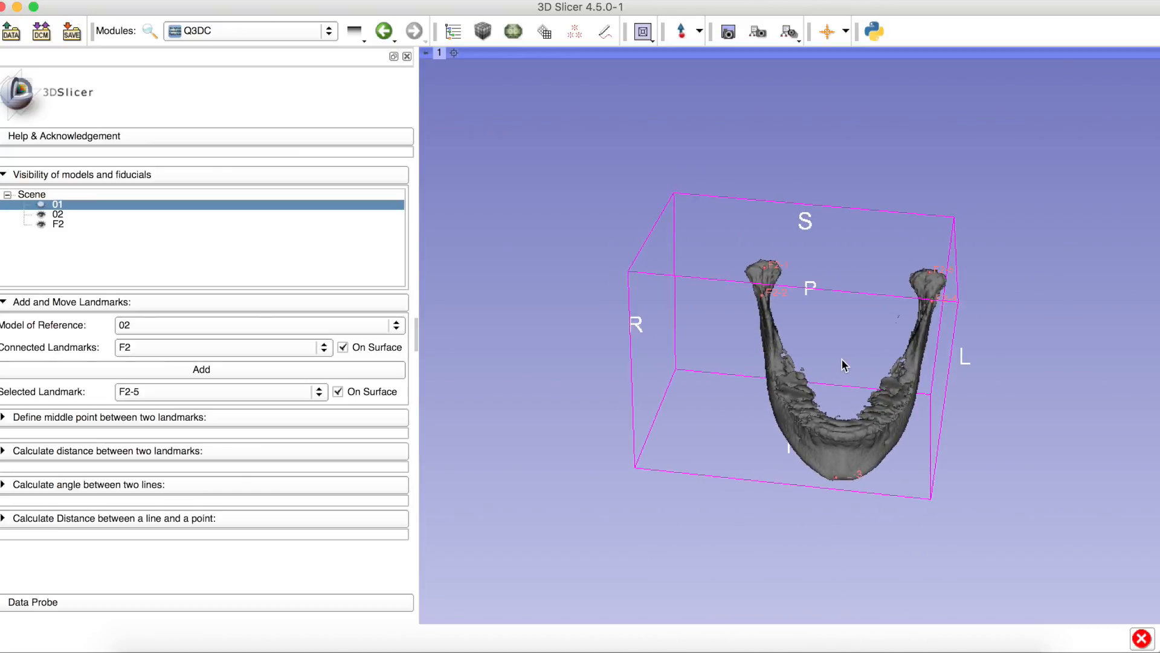
pyautogui.moveTo(837, 404); pyautogui.dragTo(823, 359)
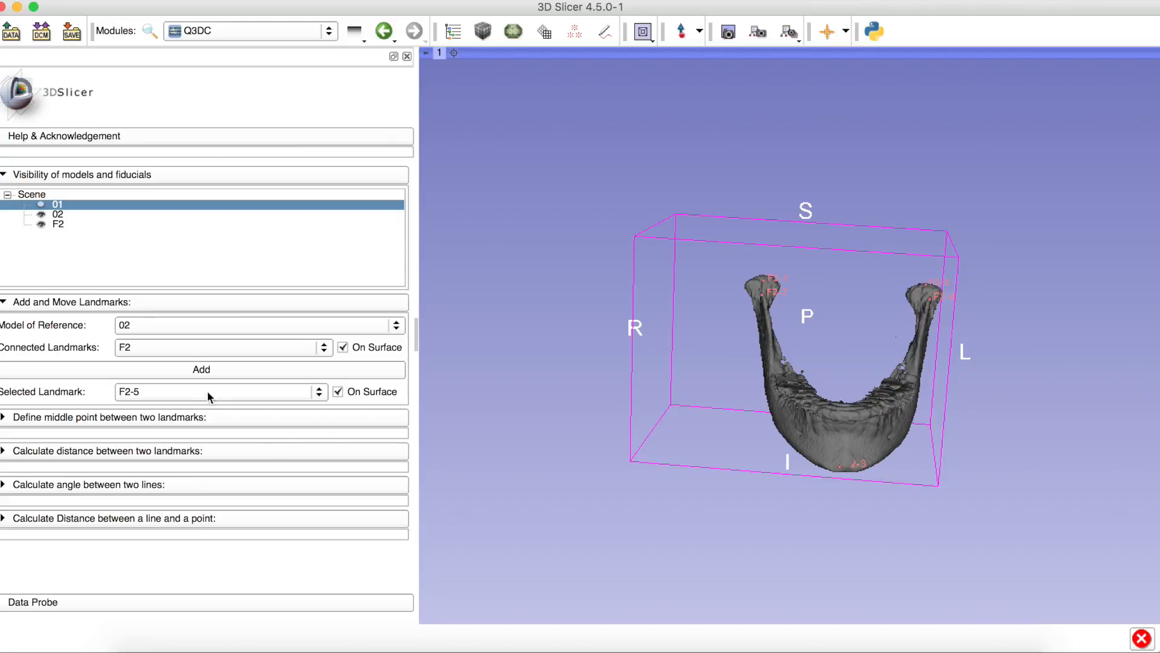
# Step: Select landmark F2-3 and move it from the chin to the upper front edge of the mandible near the midline
pyautogui.click(143, 390)
pyautogui.click(162, 360)
pyautogui.moveTo(841, 468)
pyautogui.mouseDown()
pyautogui.moveTo(866, 460)
pyautogui.moveTo(849, 474)
pyautogui.mouseUp()
pyautogui.moveTo(867, 555); pyautogui.dragTo(879, 429)
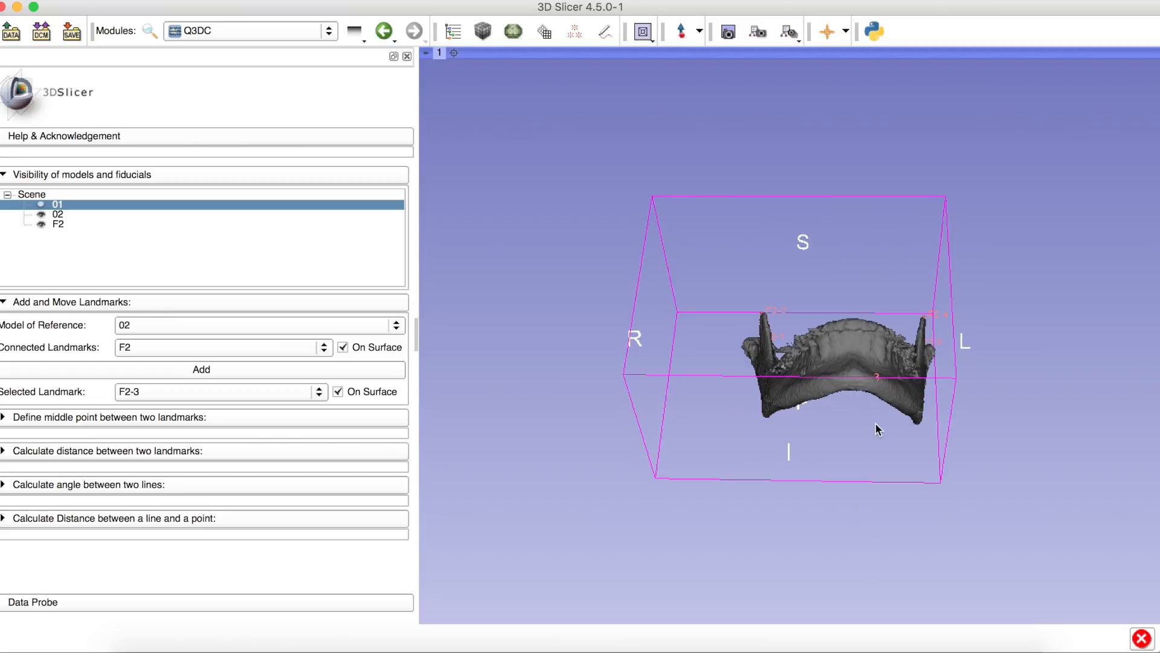
pyautogui.moveTo(867, 389)
pyautogui.mouseDown()
pyautogui.moveTo(861, 438)
pyautogui.moveTo(851, 403)
pyautogui.mouseUp()
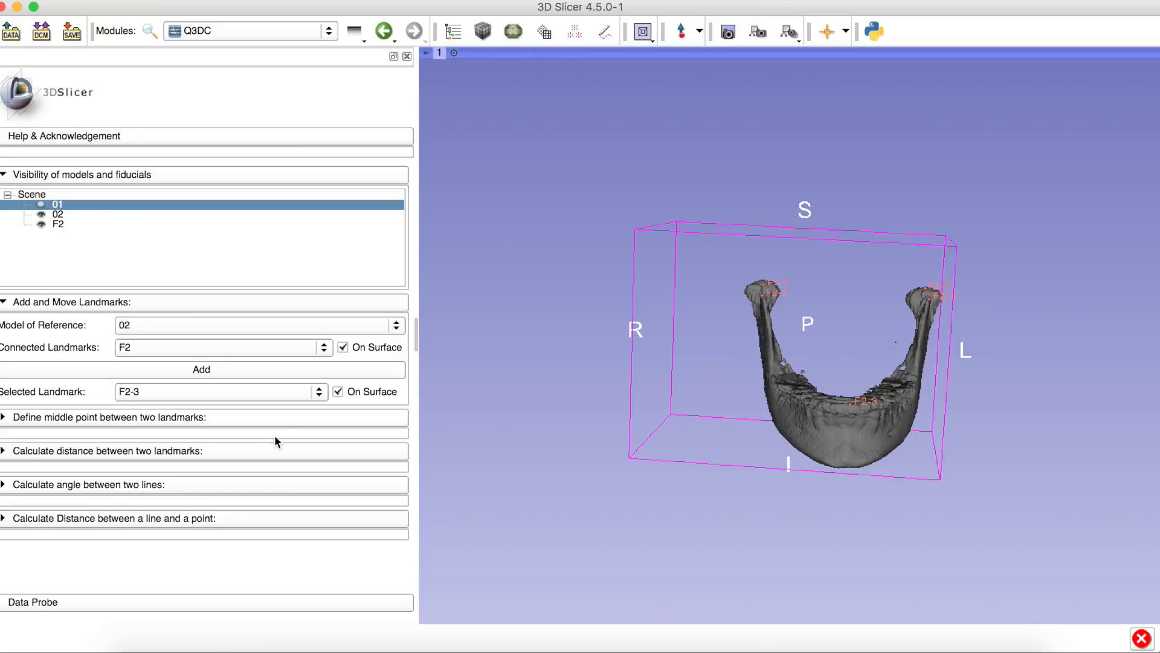
# Step: Define the middle point between landmarks F2-1 and F2-5
pyautogui.click(57, 415)
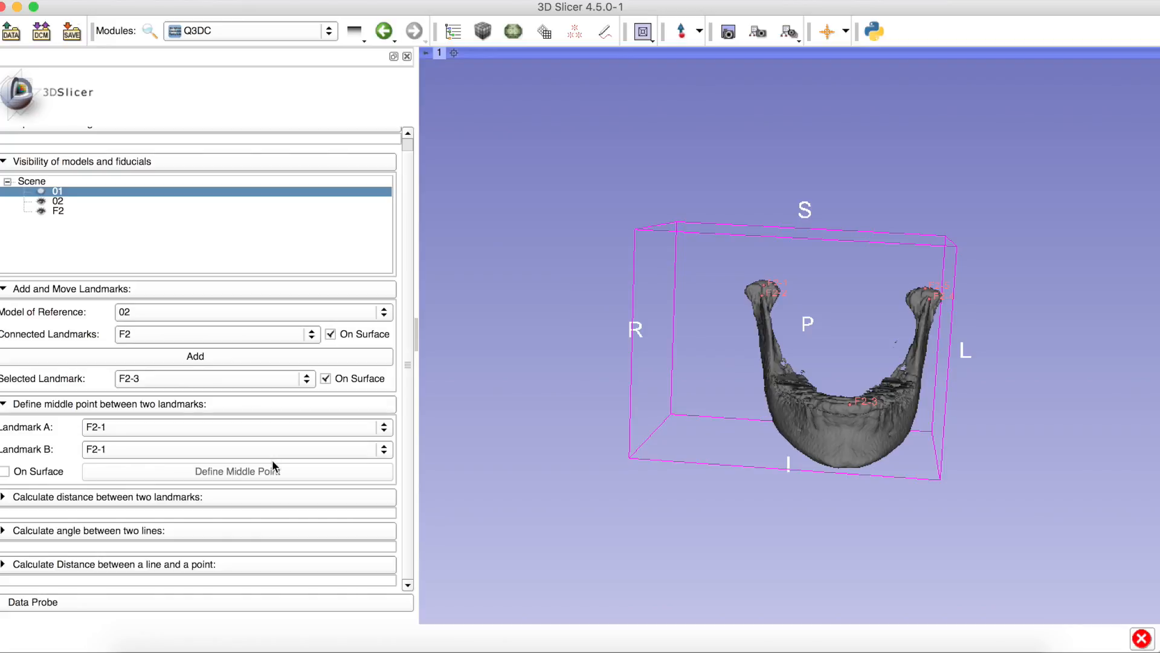
pyautogui.click(258, 451)
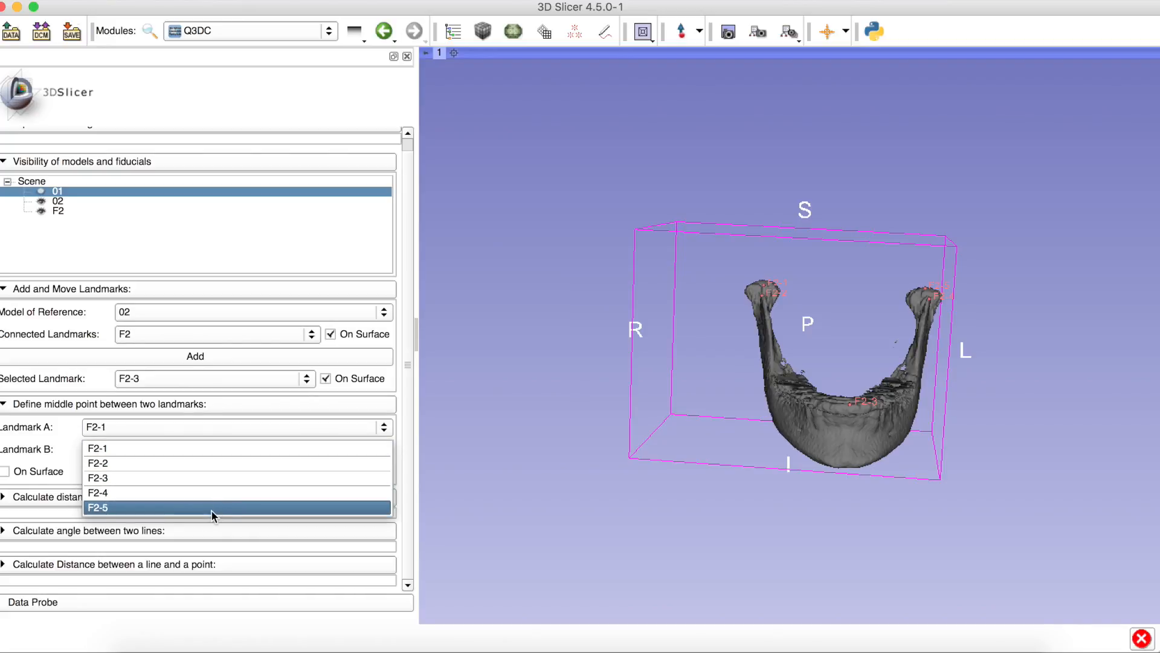
pyautogui.click(211, 507)
pyautogui.click(204, 473)
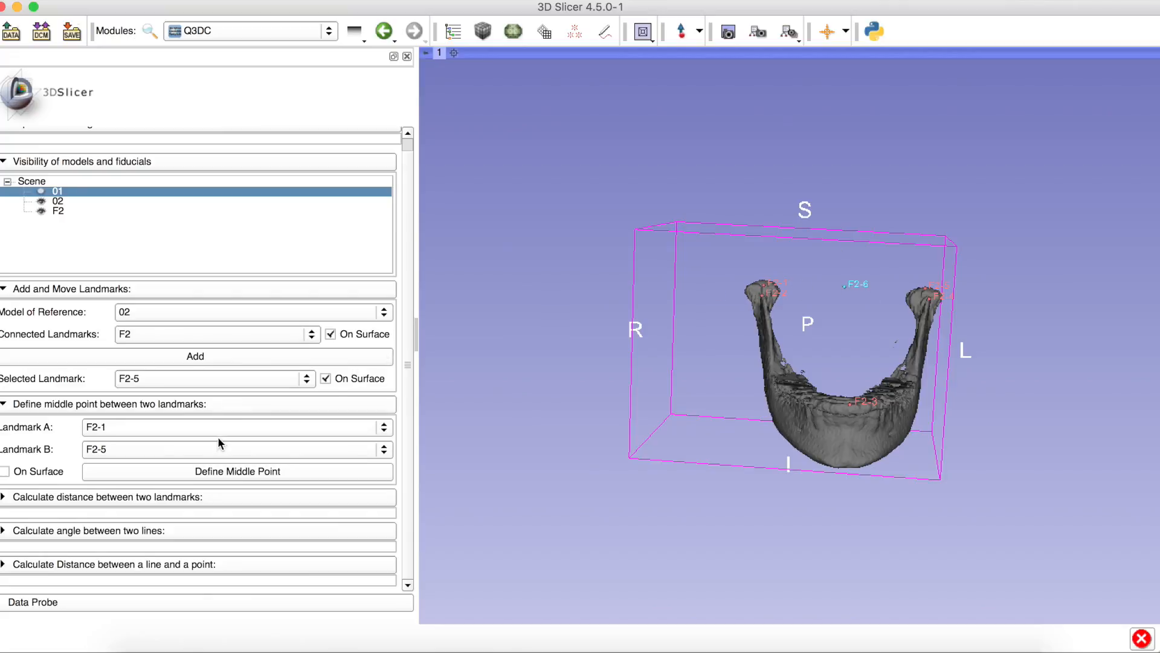
# Step: Select landmark F2-1 and shift it slightly on the right condyle's surface
pyautogui.click(248, 379)
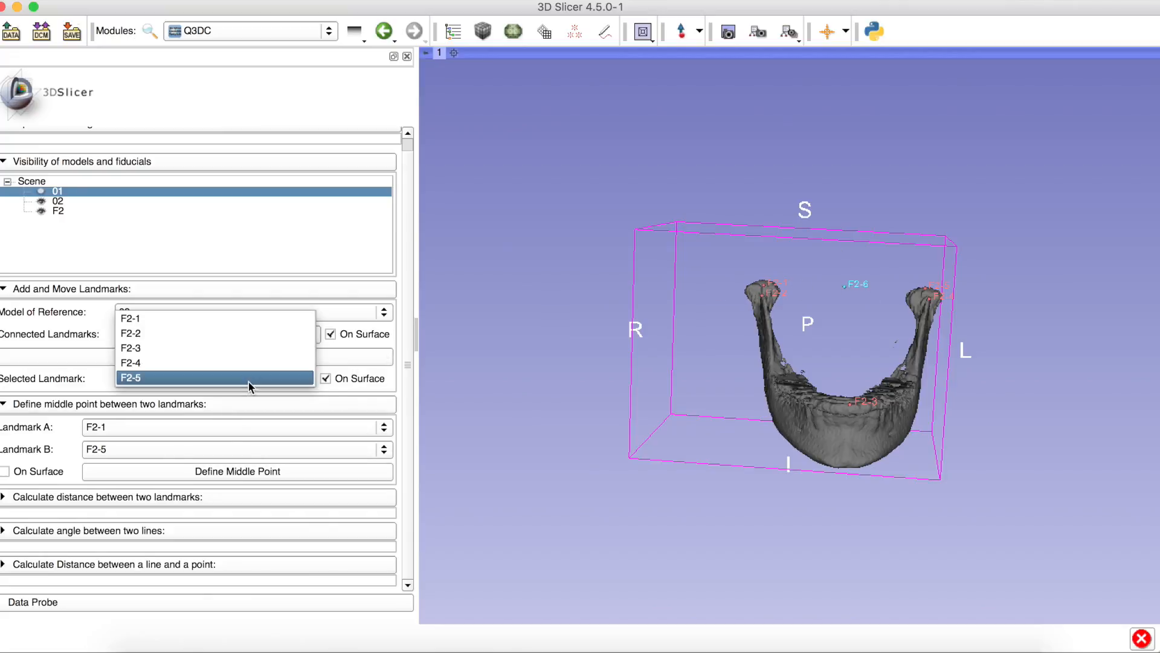
pyautogui.click(245, 323)
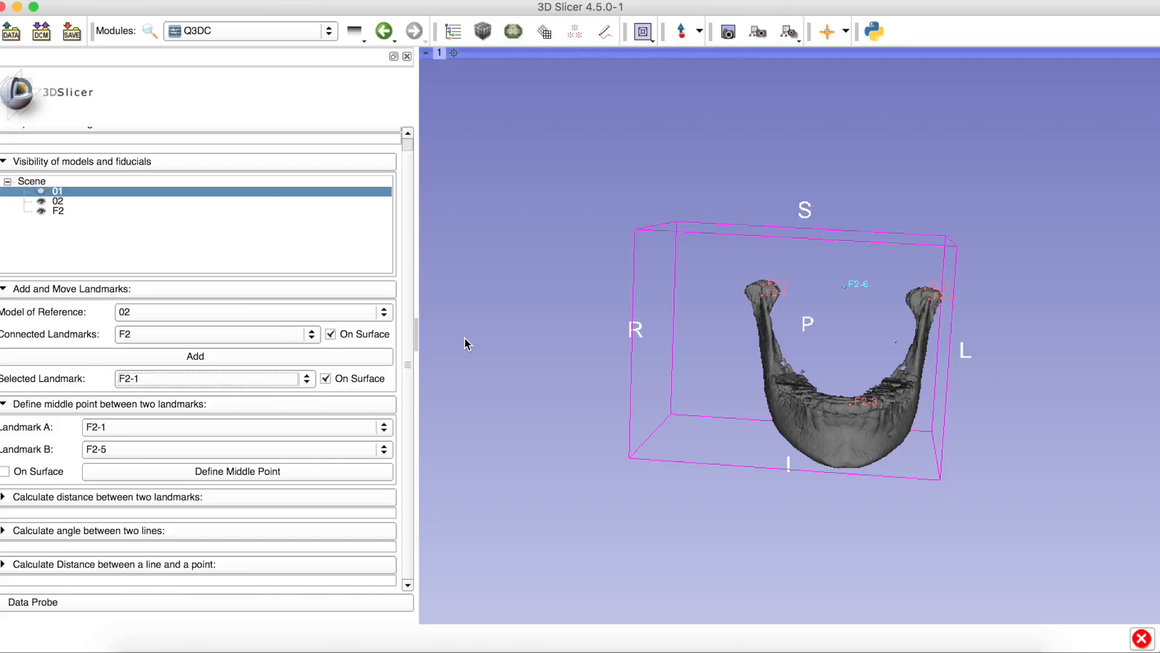
pyautogui.moveTo(694, 308); pyautogui.dragTo(768, 316)
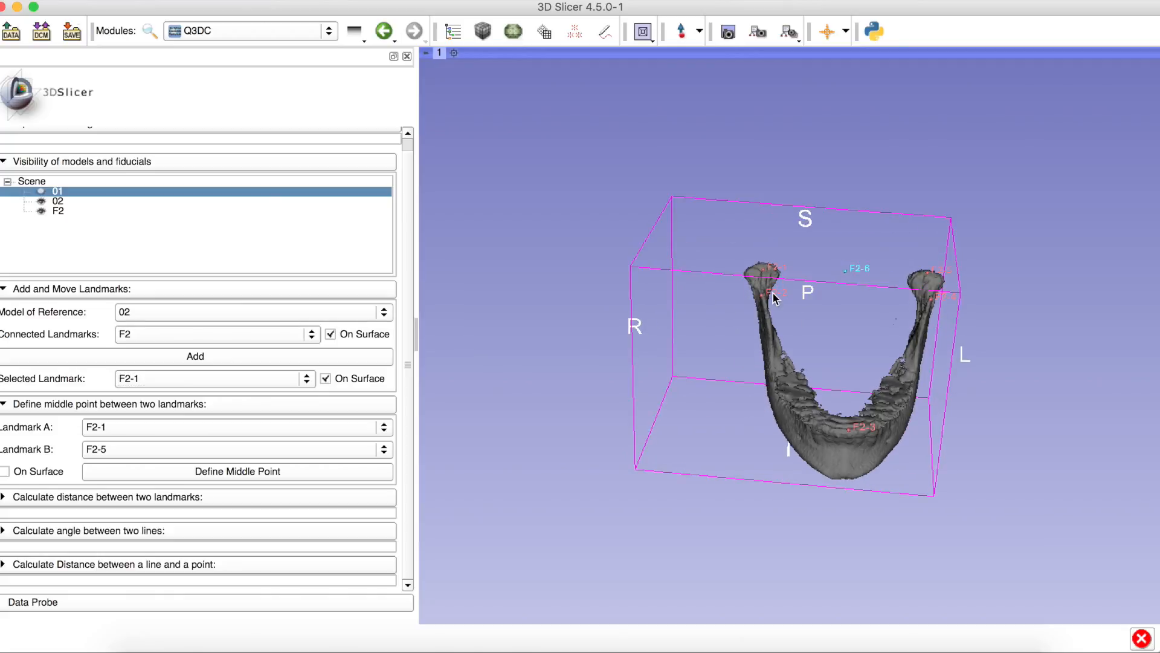
pyautogui.moveTo(762, 267)
pyautogui.mouseDown()
pyautogui.moveTo(749, 284)
pyautogui.moveTo(772, 274)
pyautogui.moveTo(758, 270)
pyautogui.mouseUp()
# Step: Collapse the visibility, landmark and middle point sections and expand the section for the distance between two landmarks
pyautogui.click(57, 161)
pyautogui.click(123, 209)
pyautogui.click(114, 239)
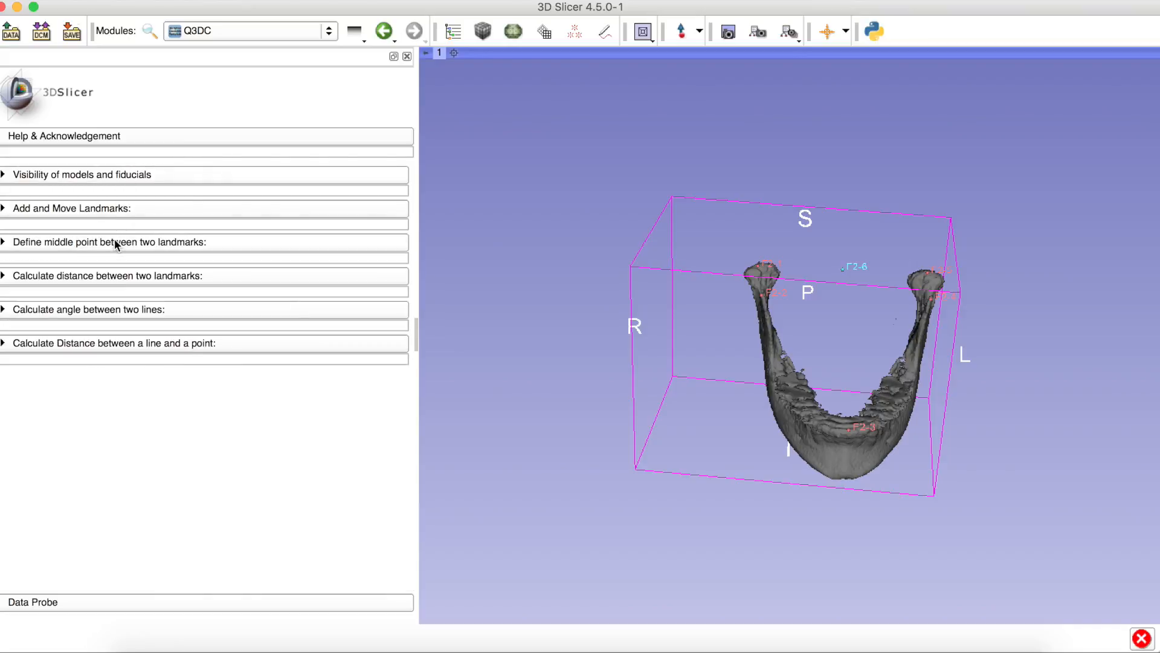
pyautogui.click(121, 276)
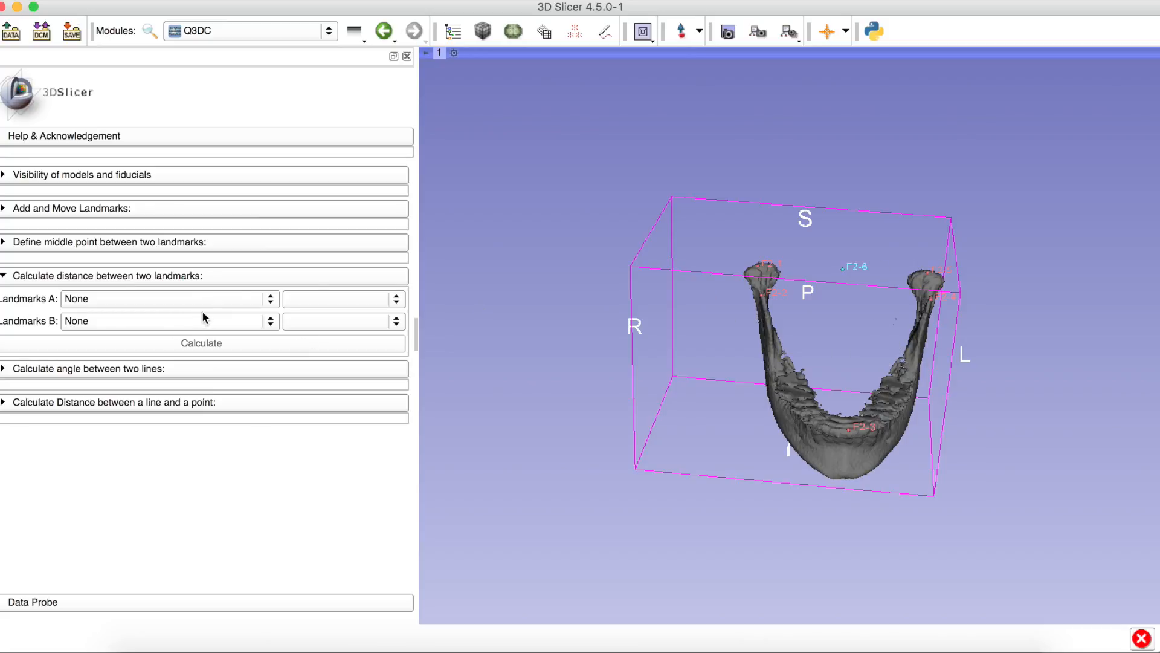
# Step: Calculate the distance between landmarks F2-1 and F2-2 and widen the module area to fit the whole results table
pyautogui.click(159, 300)
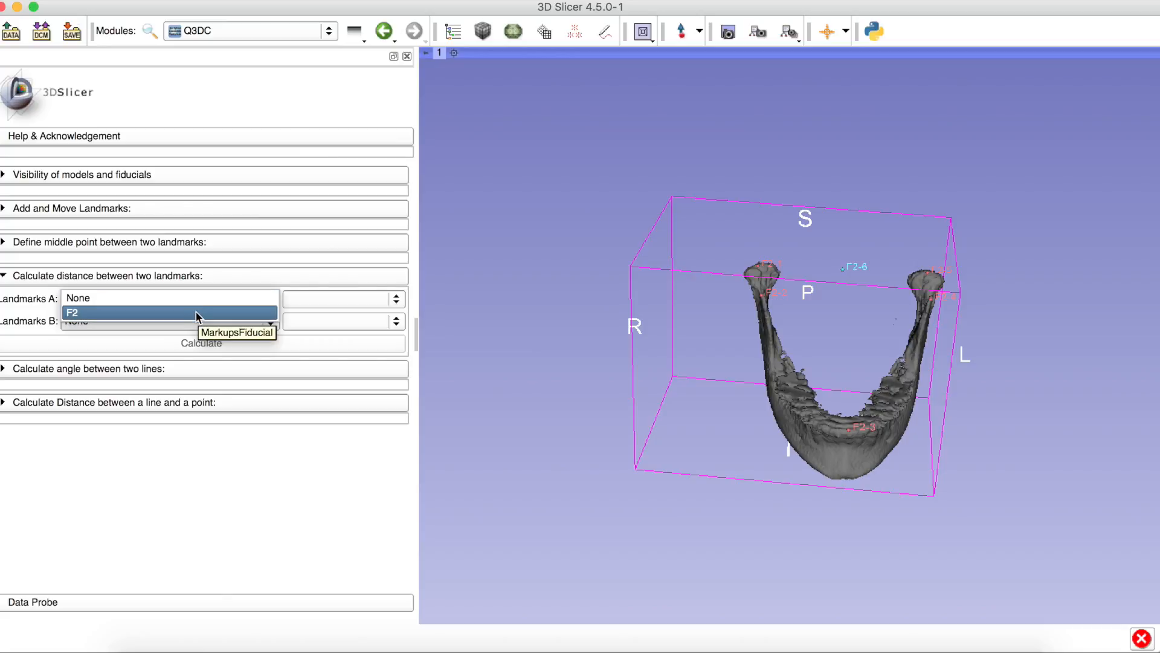
pyautogui.click(196, 312)
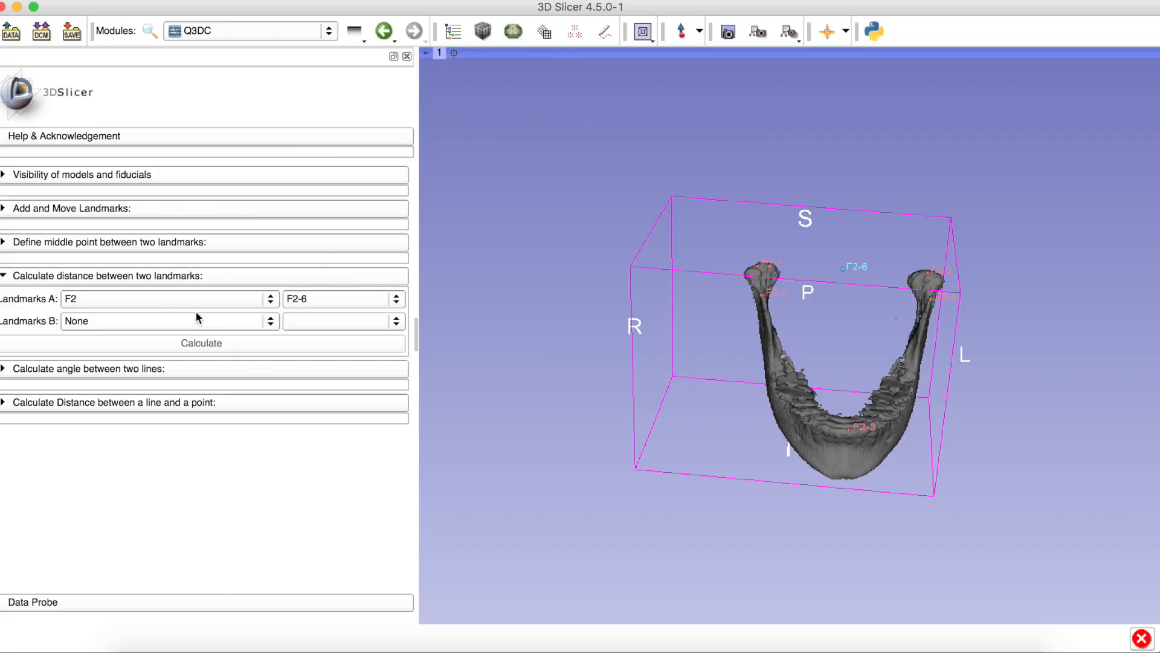
pyautogui.click(342, 295)
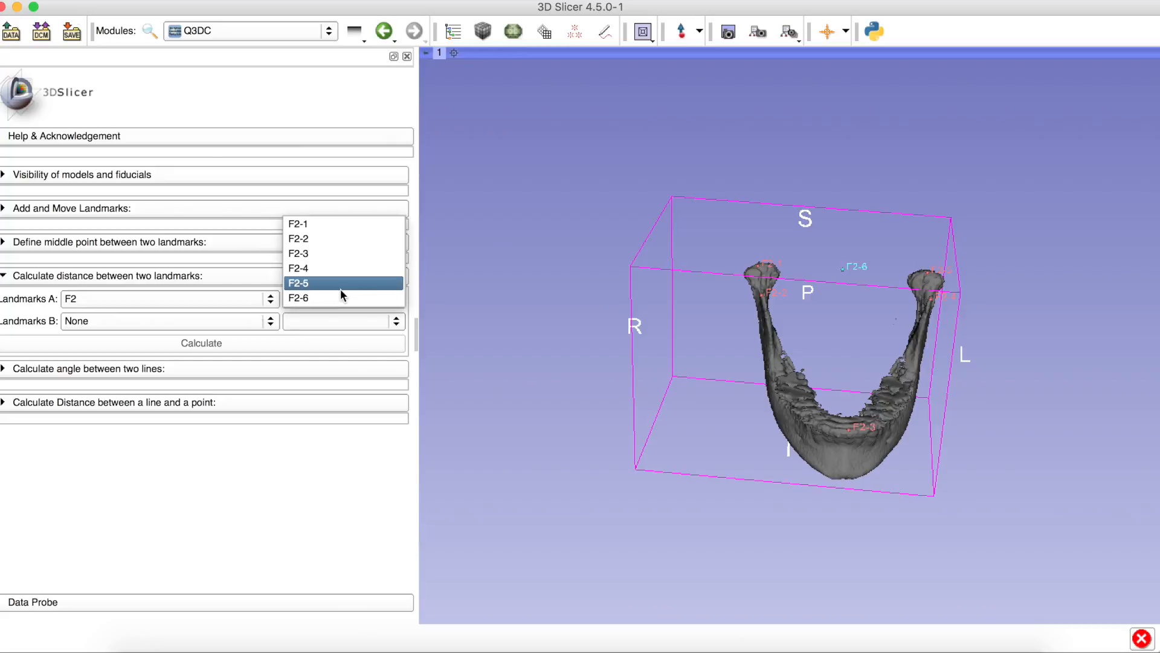
pyautogui.click(338, 225)
pyautogui.click(233, 320)
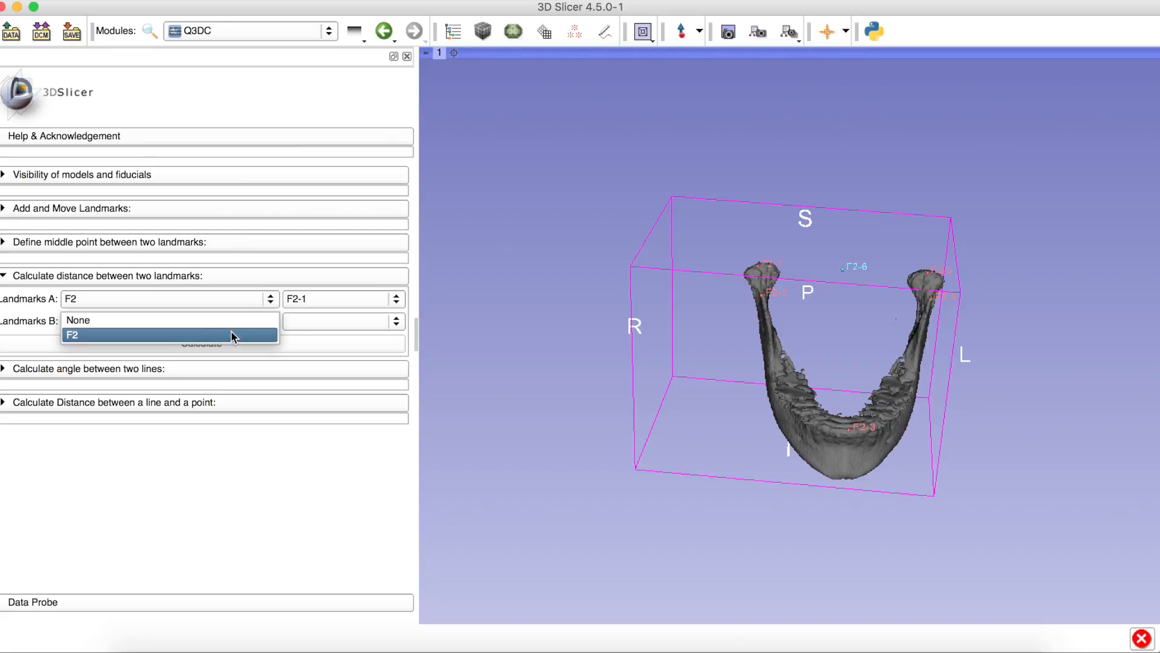
pyautogui.click(231, 331)
pyautogui.click(318, 320)
pyautogui.click(333, 263)
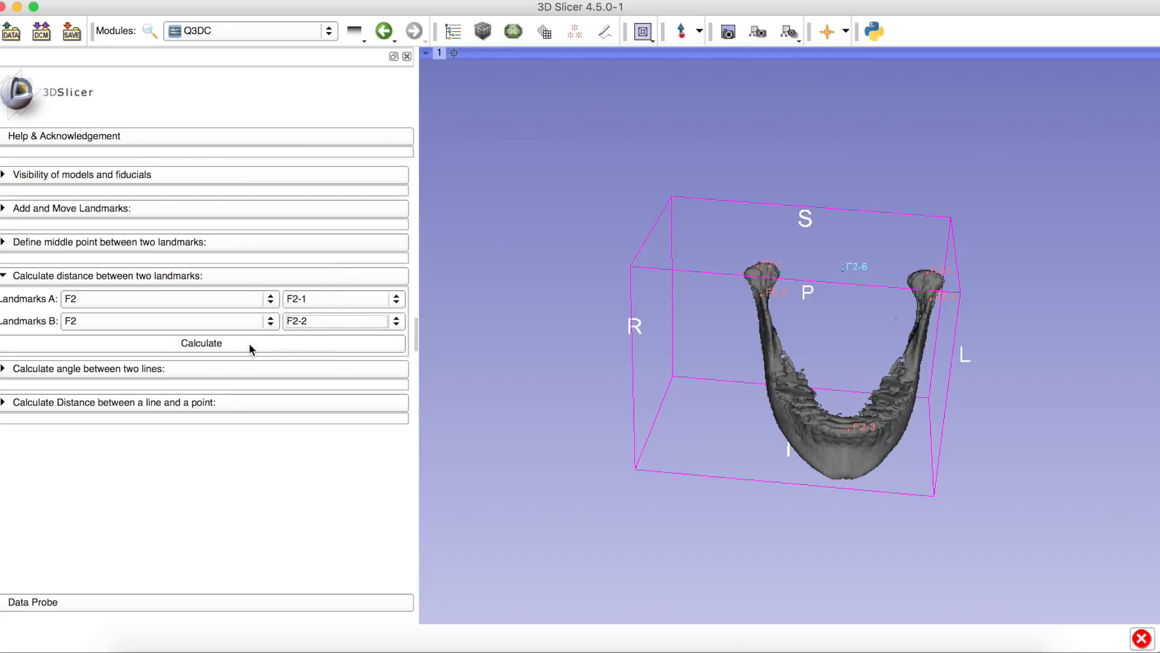
pyautogui.click(245, 342)
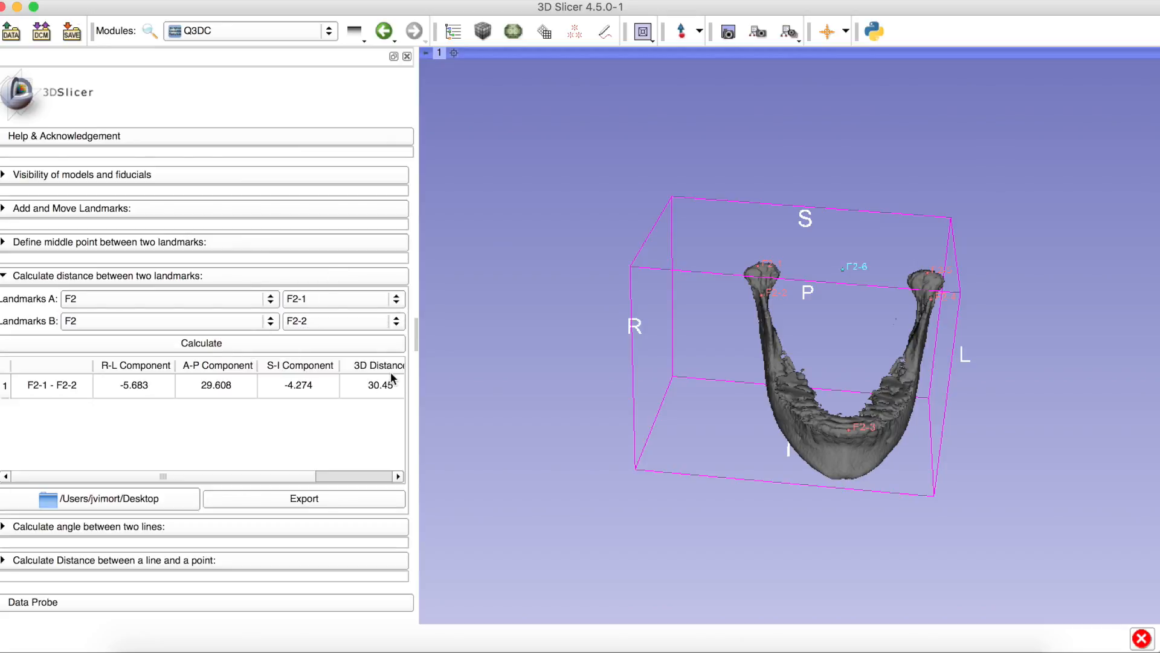
pyautogui.moveTo(415, 342); pyautogui.dragTo(435, 334)
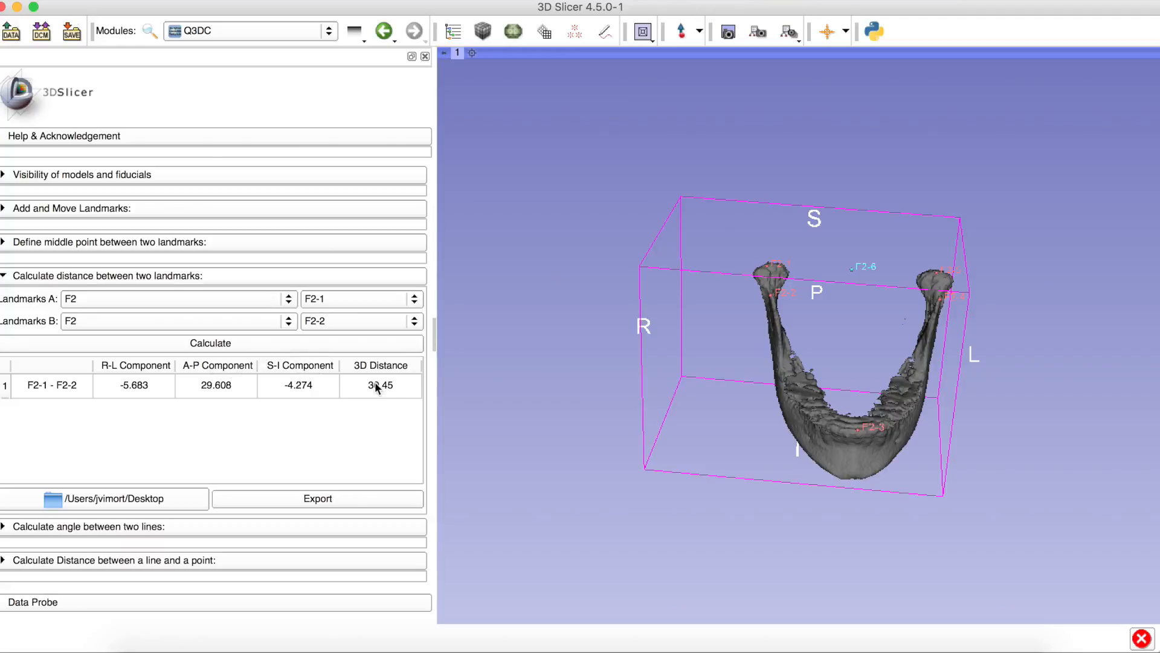
# Step: Calculate the distance between landmarks F2-5 and F2-4, keeping F2 as the landmark list for both points
pyautogui.moveTo(580, 388); pyautogui.dragTo(516, 413)
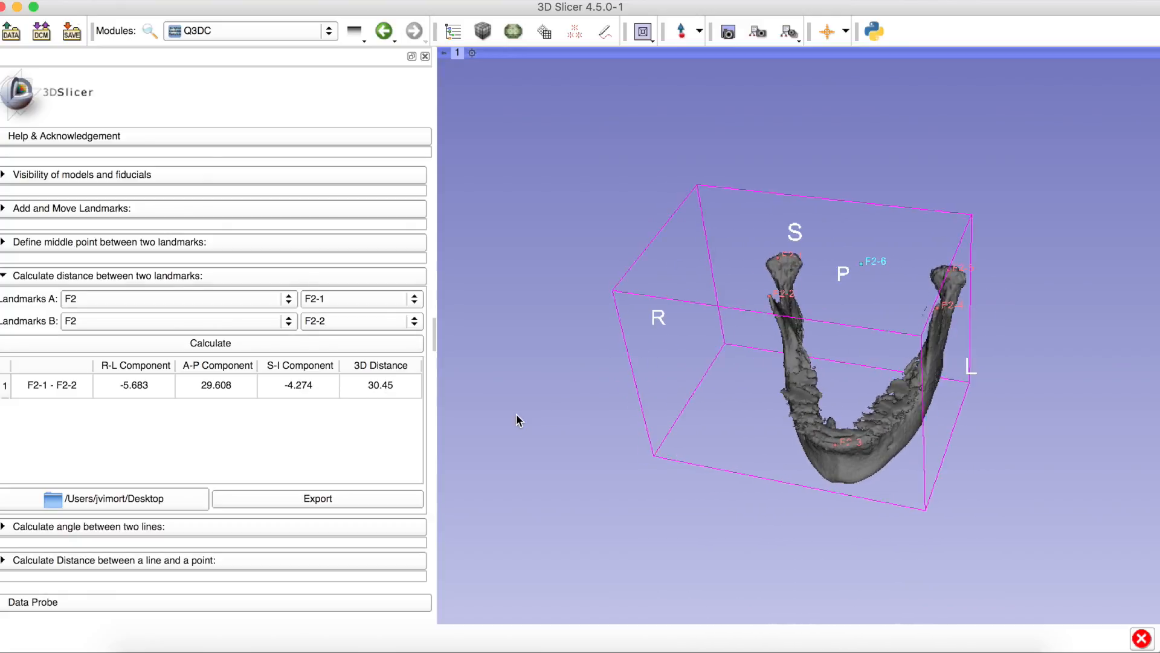
pyautogui.click(373, 328)
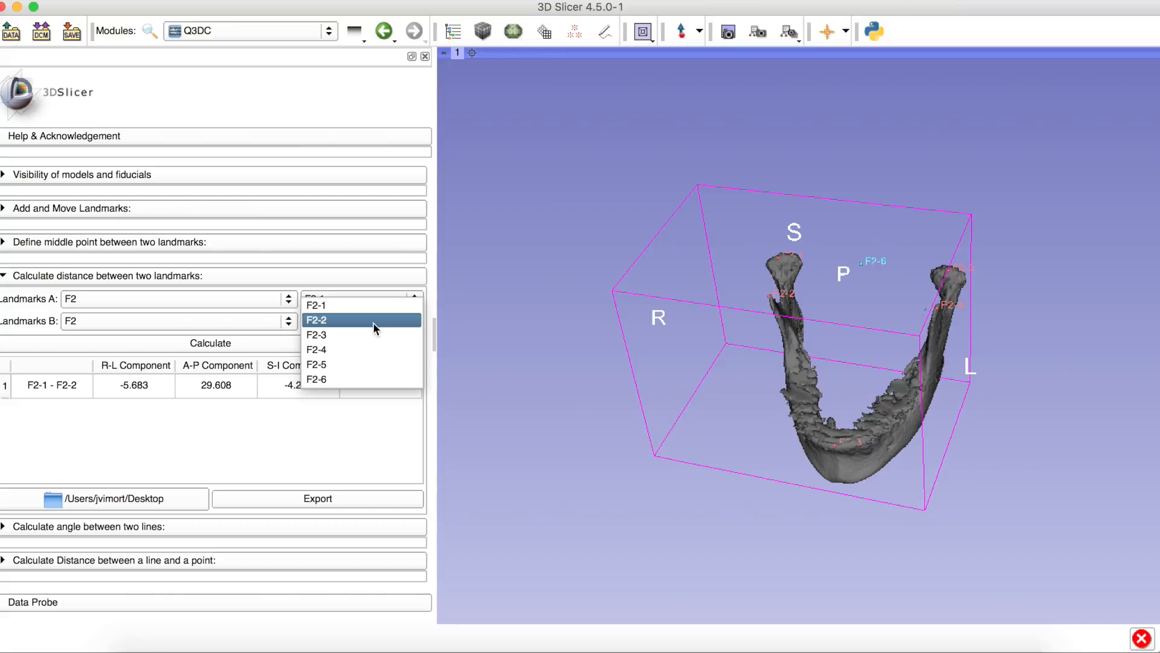
pyautogui.click(373, 324)
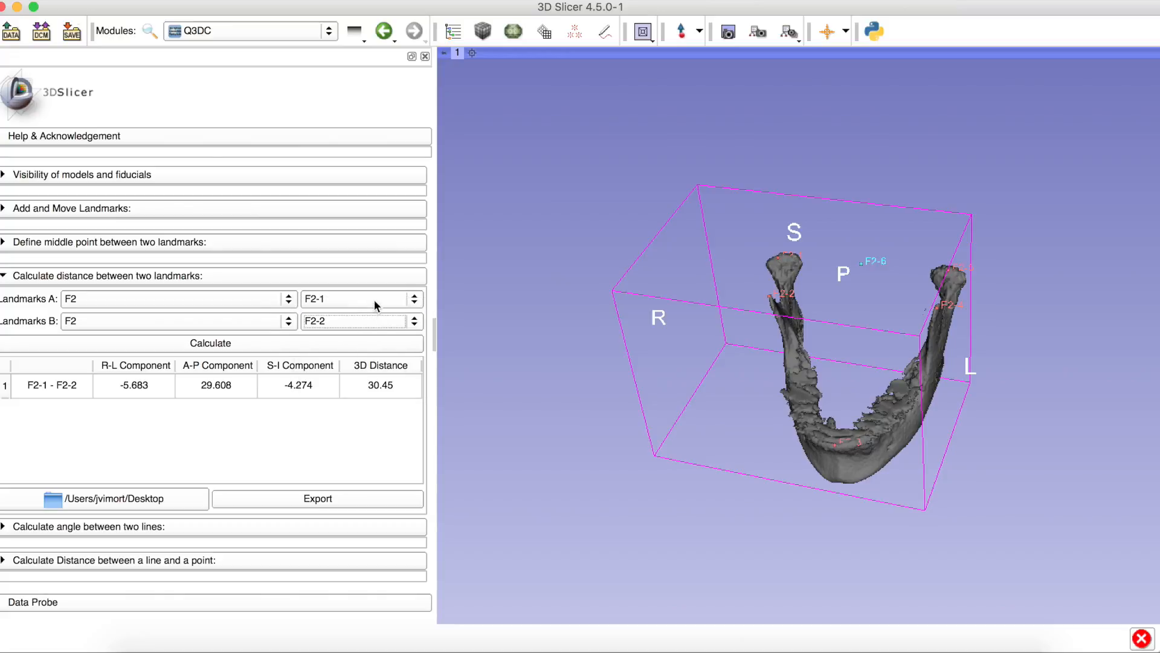
pyautogui.click(375, 300)
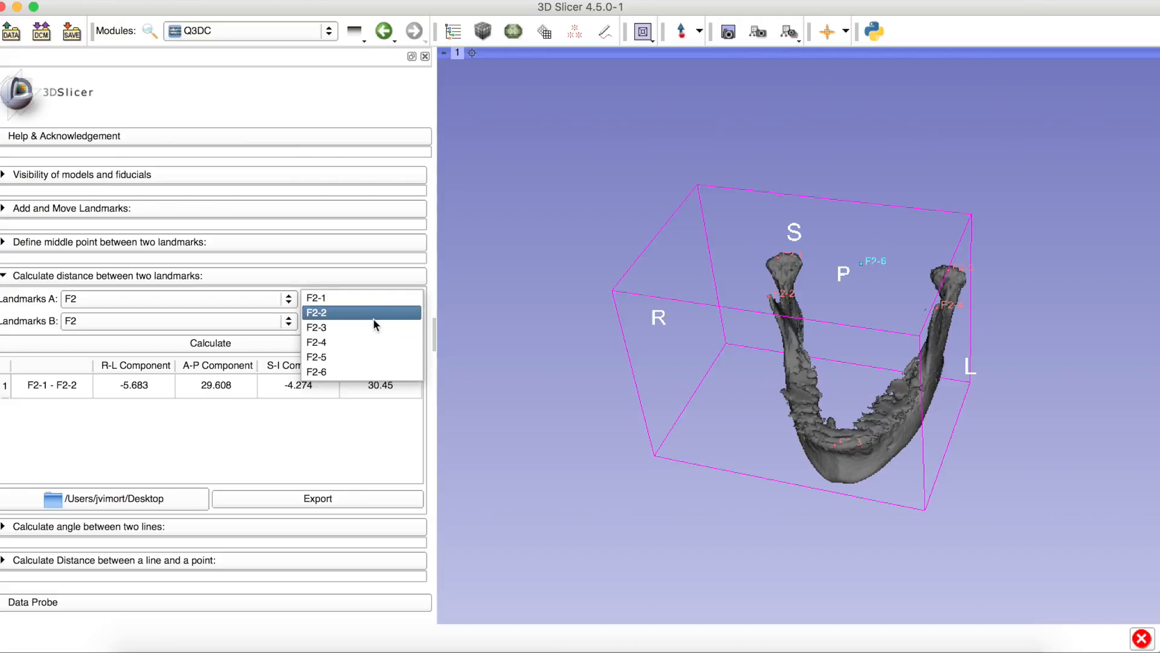
pyautogui.click(370, 325)
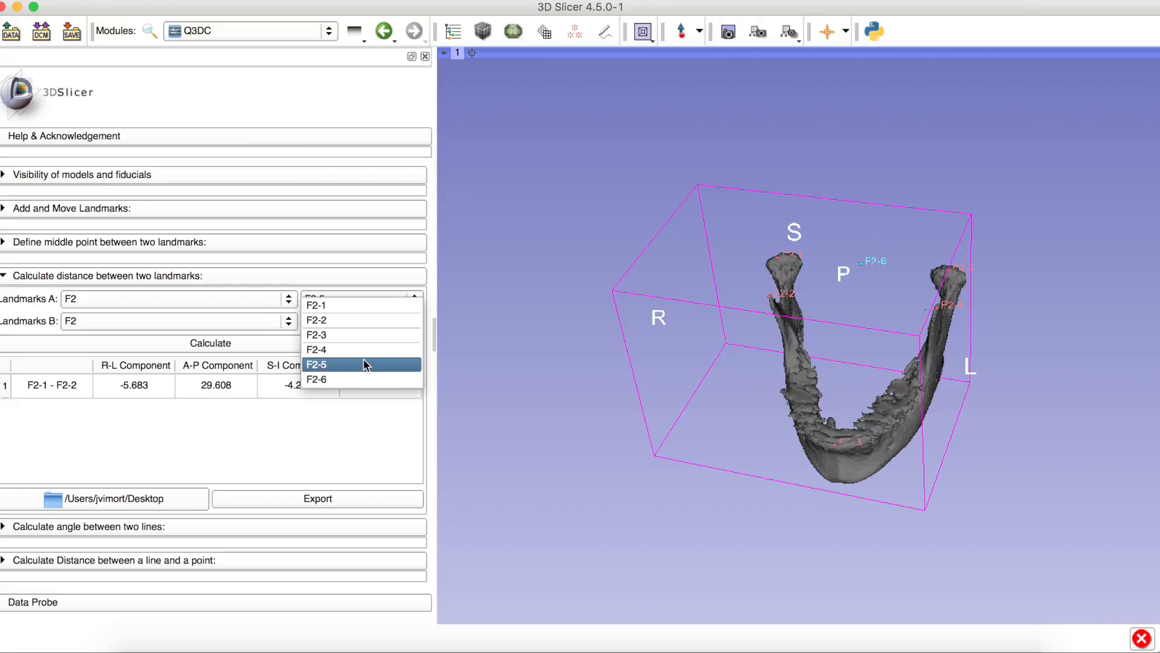
pyautogui.click(369, 350)
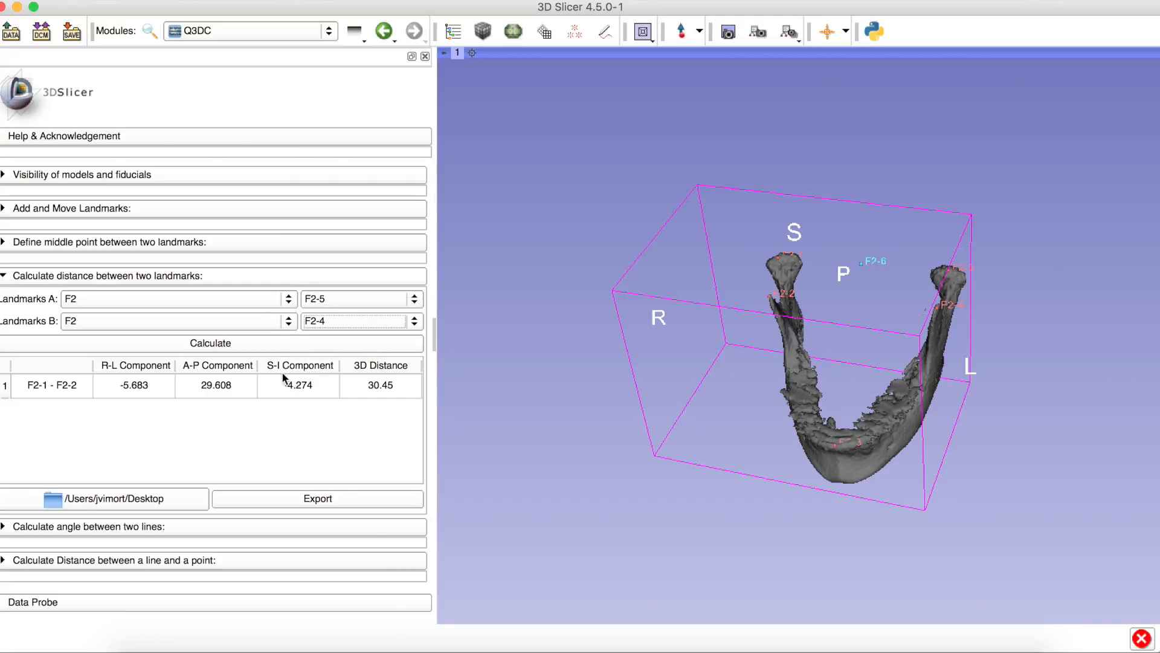
pyautogui.click(259, 343)
pyautogui.moveTo(736, 338); pyautogui.dragTo(756, 284)
pyautogui.click(163, 321)
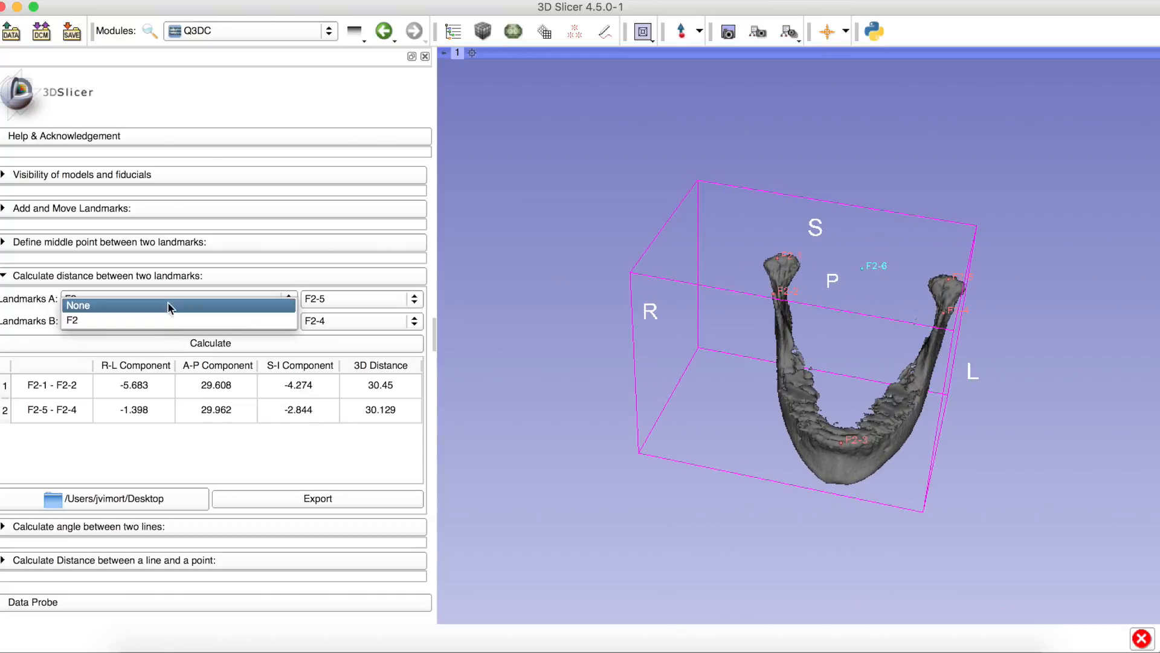
pyautogui.click(154, 319)
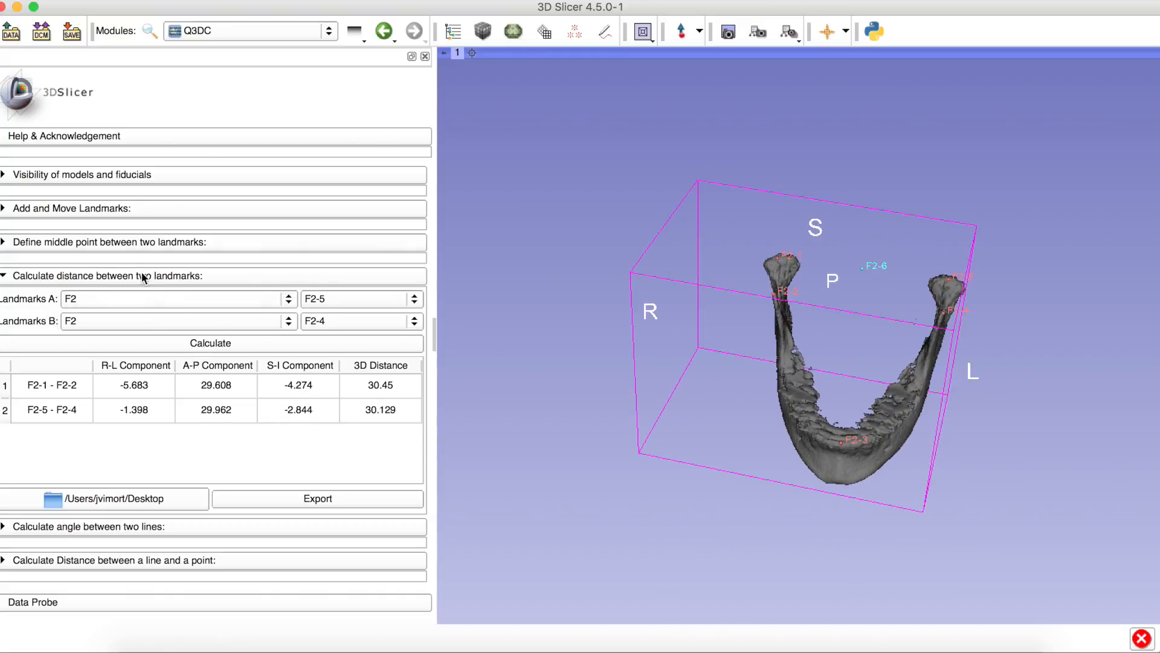
# Step: Expand the landmark placement section and make model 01 visible alongside model 02
pyautogui.click(119, 209)
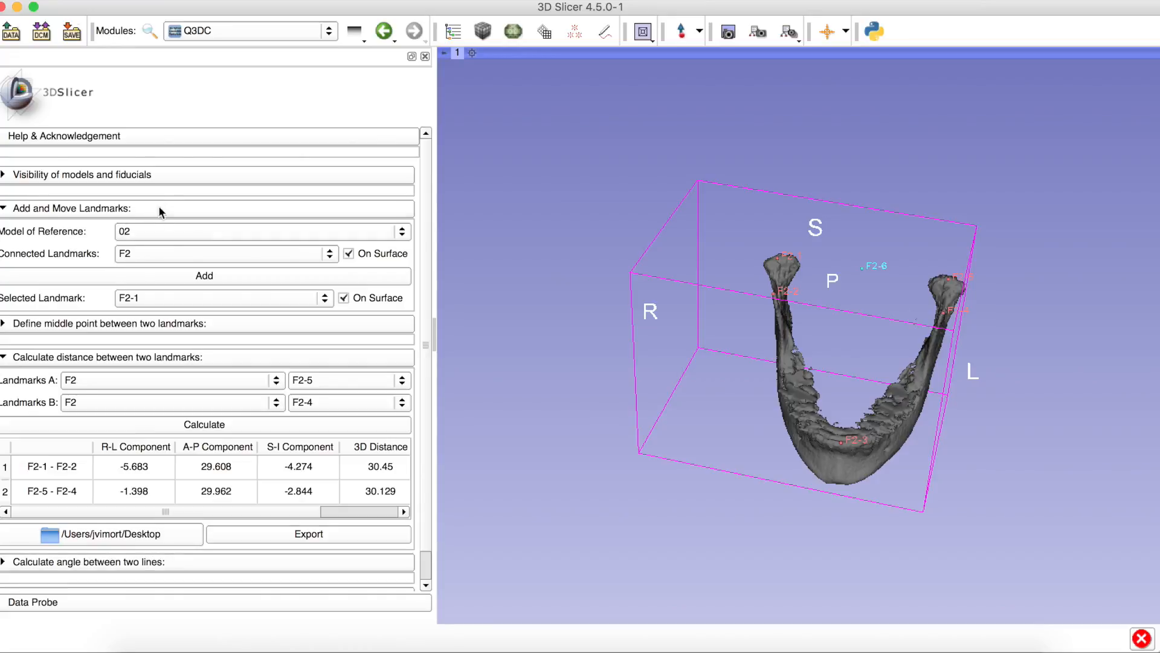
pyautogui.click(159, 175)
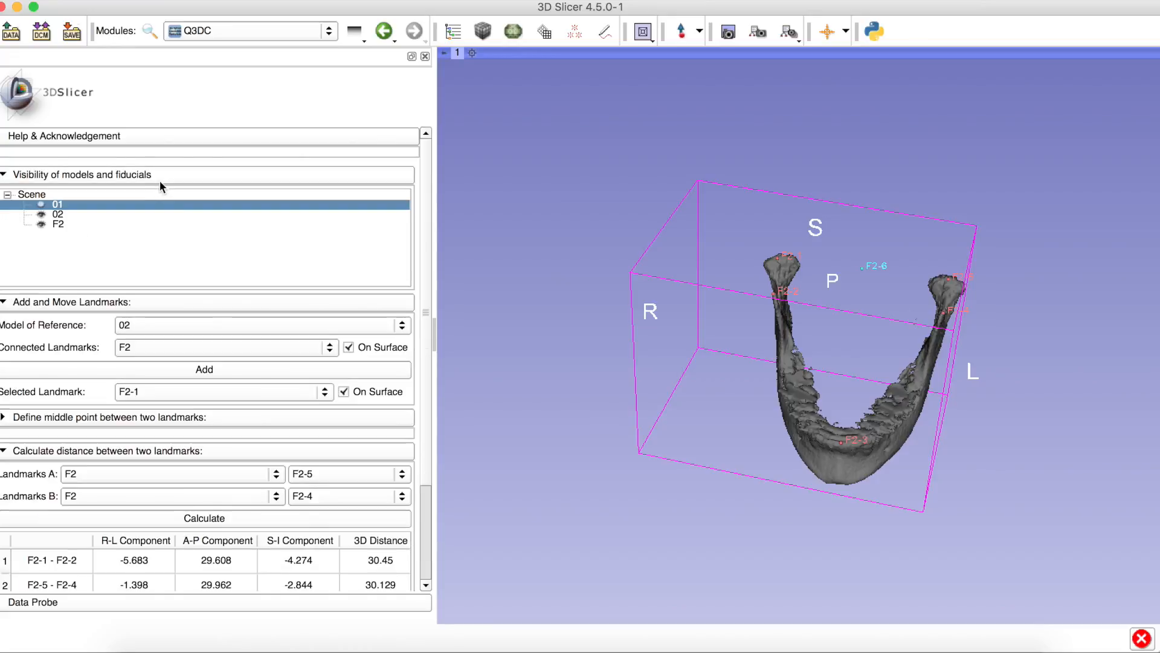
pyautogui.click(41, 205)
pyautogui.click(96, 176)
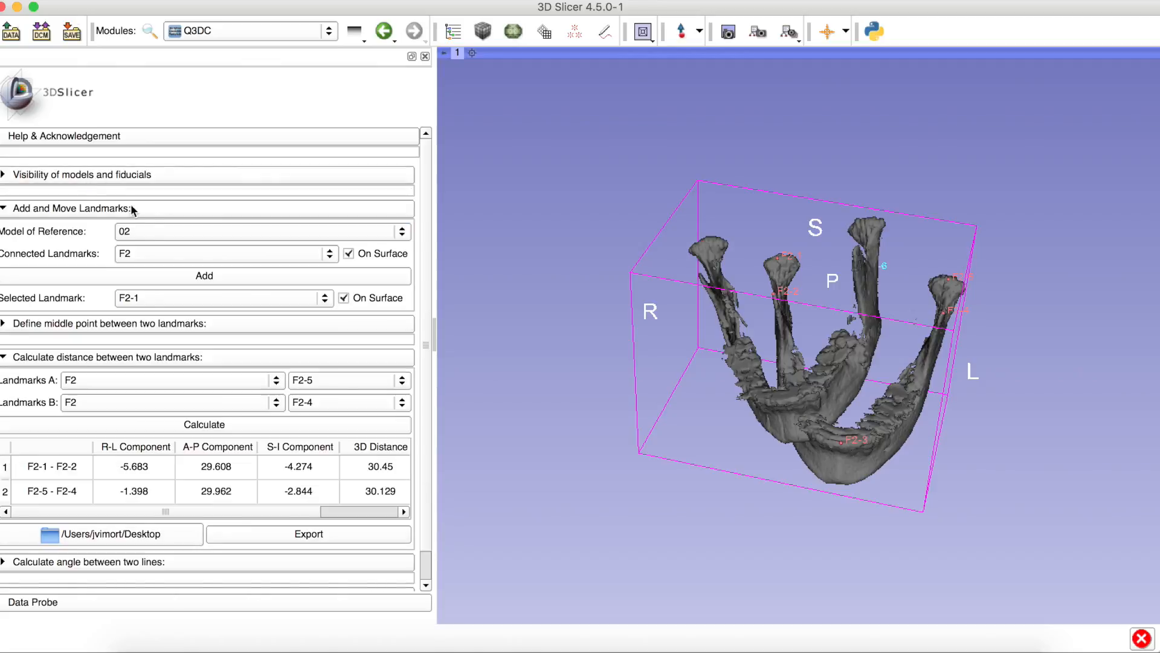
# Step: Set model 01 as the reference model and create a new connected landmark list named F1
pyautogui.click(202, 234)
pyautogui.click(209, 216)
pyautogui.click(204, 253)
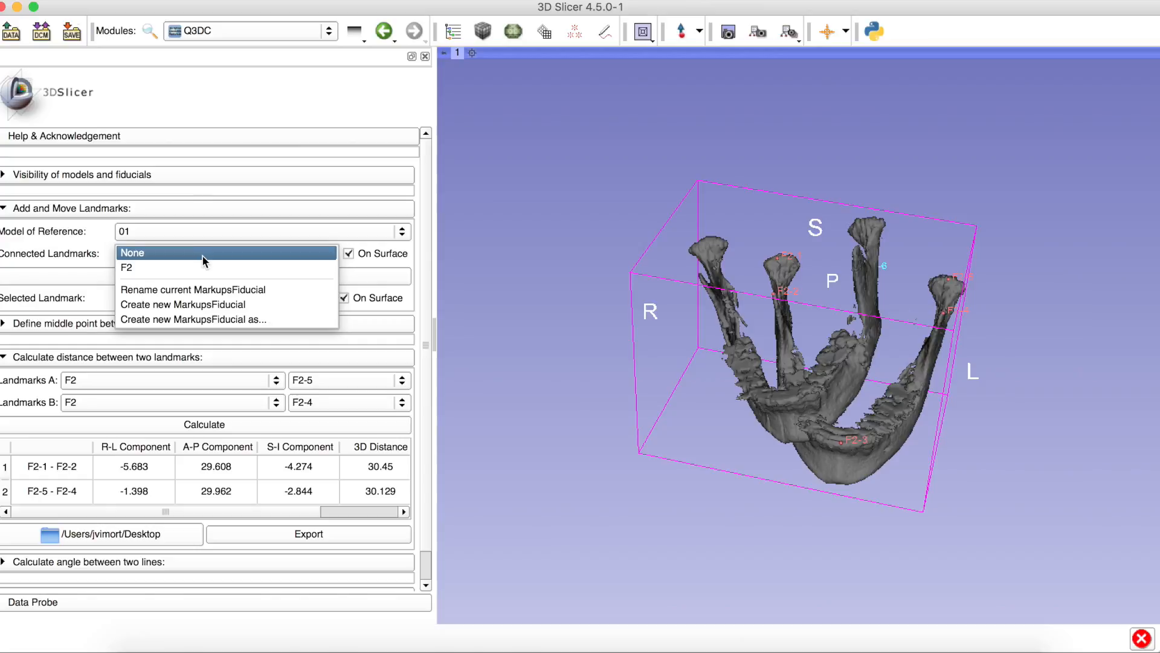
pyautogui.click(197, 319)
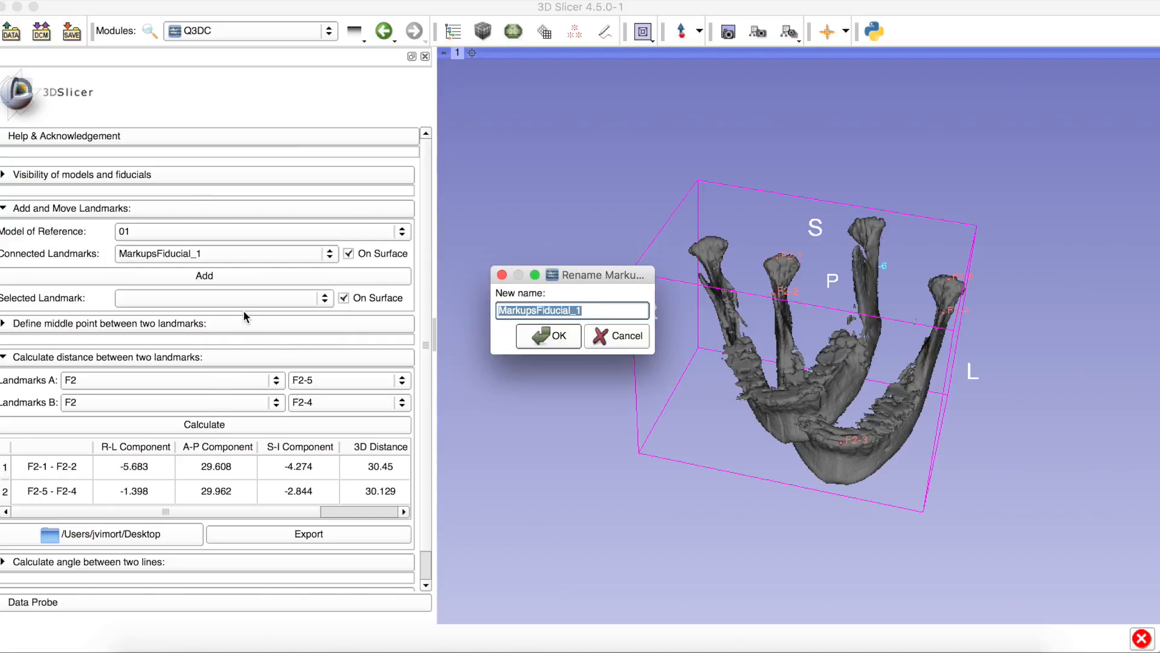
pyautogui.write('F1')
pyautogui.press('Return')
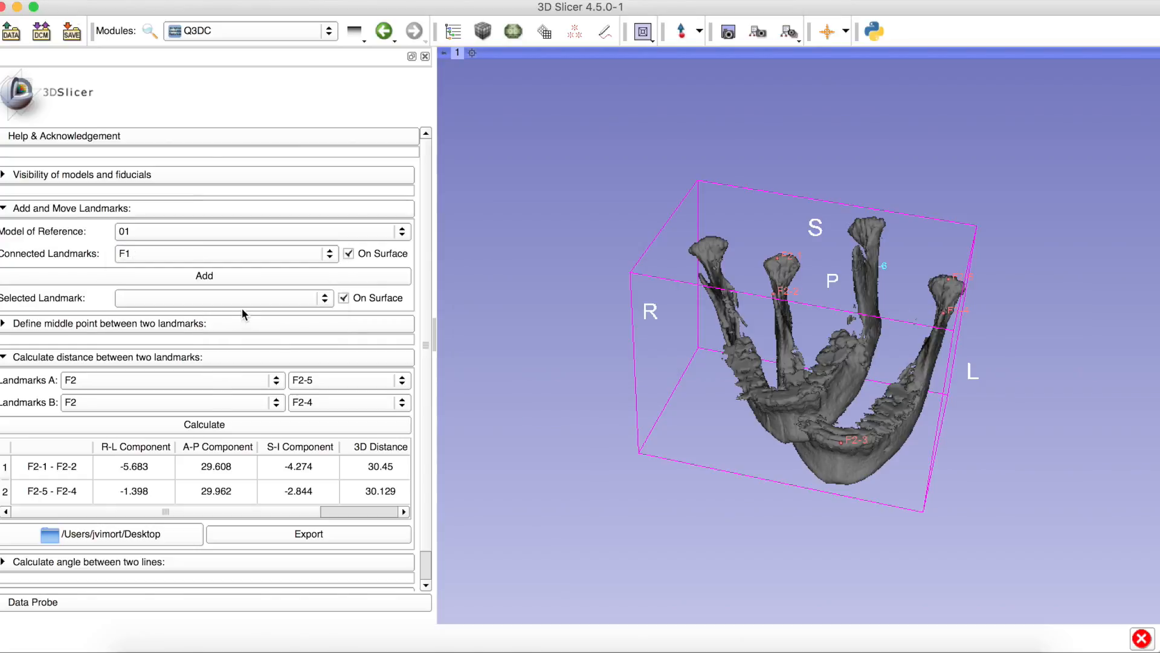
# Step: Add a landmark from list F1 on the front of model 01's chin and nudge it slightly upward
pyautogui.click(187, 277)
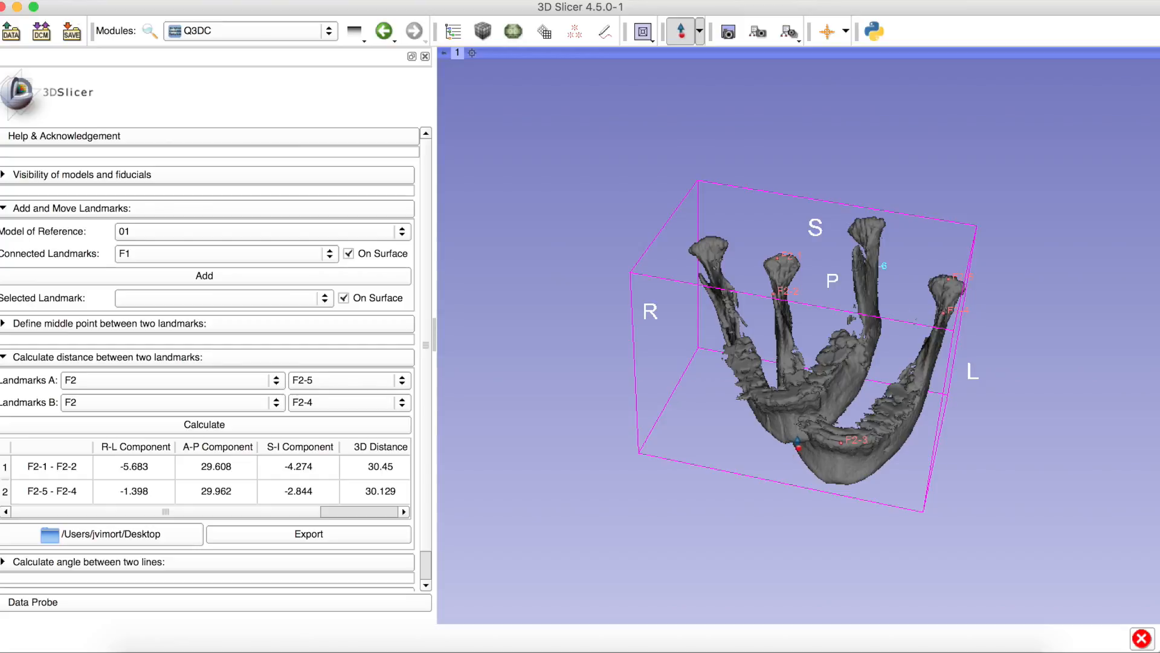
pyautogui.click(797, 439)
pyautogui.moveTo(796, 440)
pyautogui.mouseDown()
pyautogui.moveTo(787, 406)
pyautogui.moveTo(793, 435)
pyautogui.mouseUp()
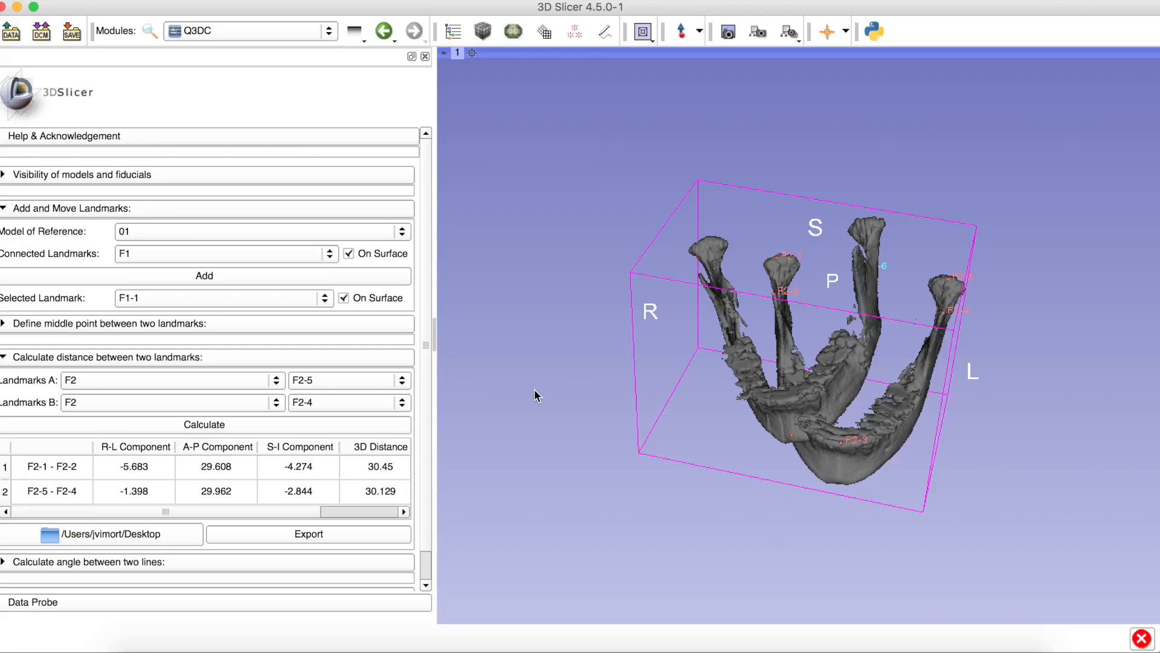
pyautogui.moveTo(596, 345); pyautogui.dragTo(622, 325)
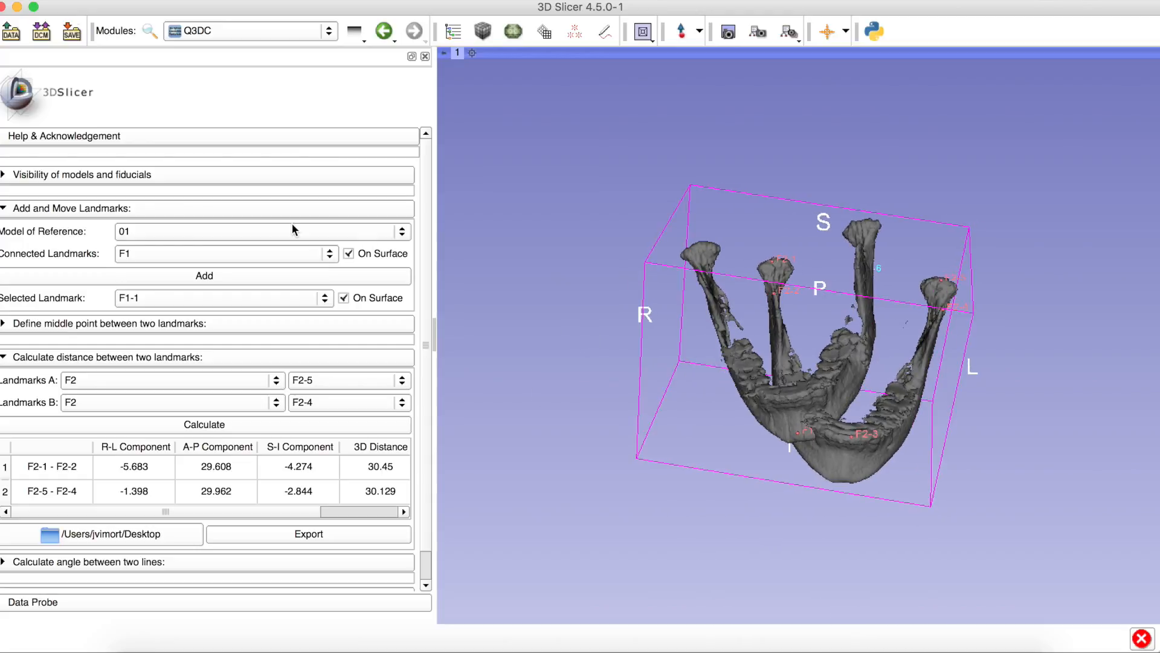
# Step: Collapse the landmark placement section and calculate the distance between landmarks F2-3 and F1-1
pyautogui.click(256, 212)
pyautogui.click(174, 321)
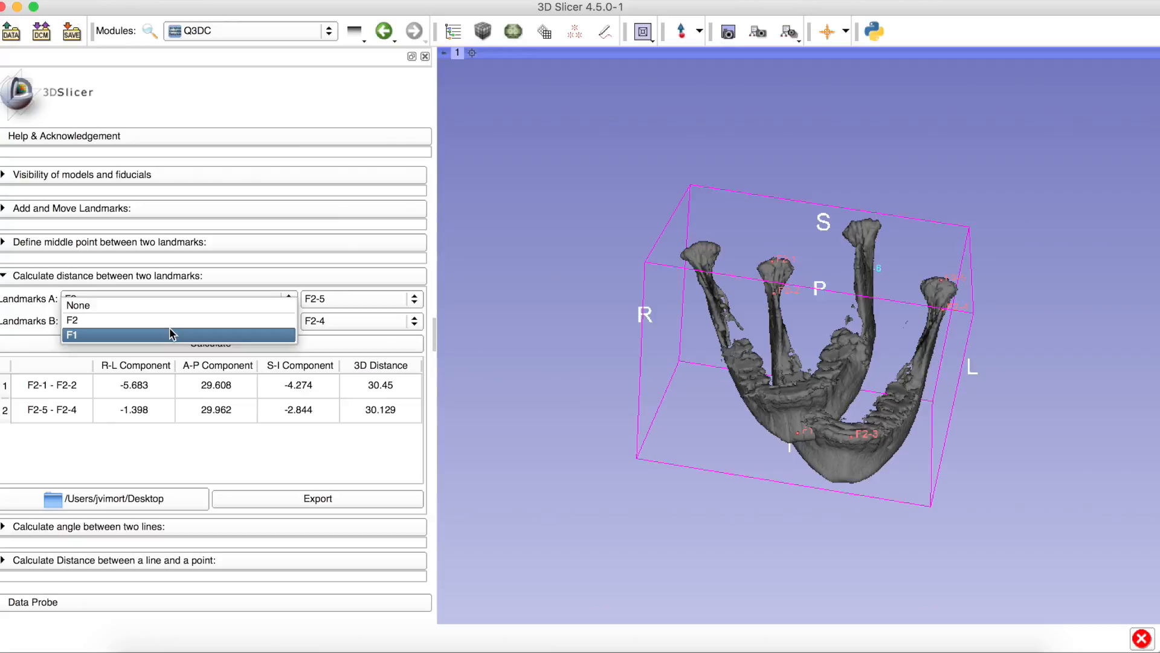
pyautogui.click(162, 331)
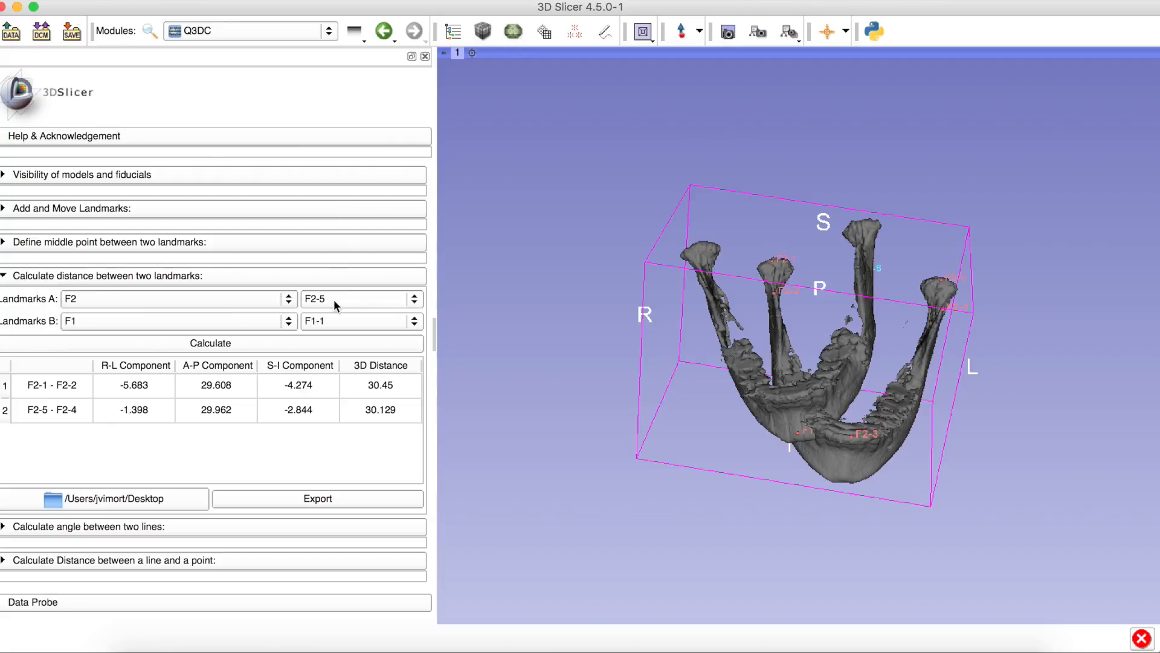
pyautogui.click(333, 299)
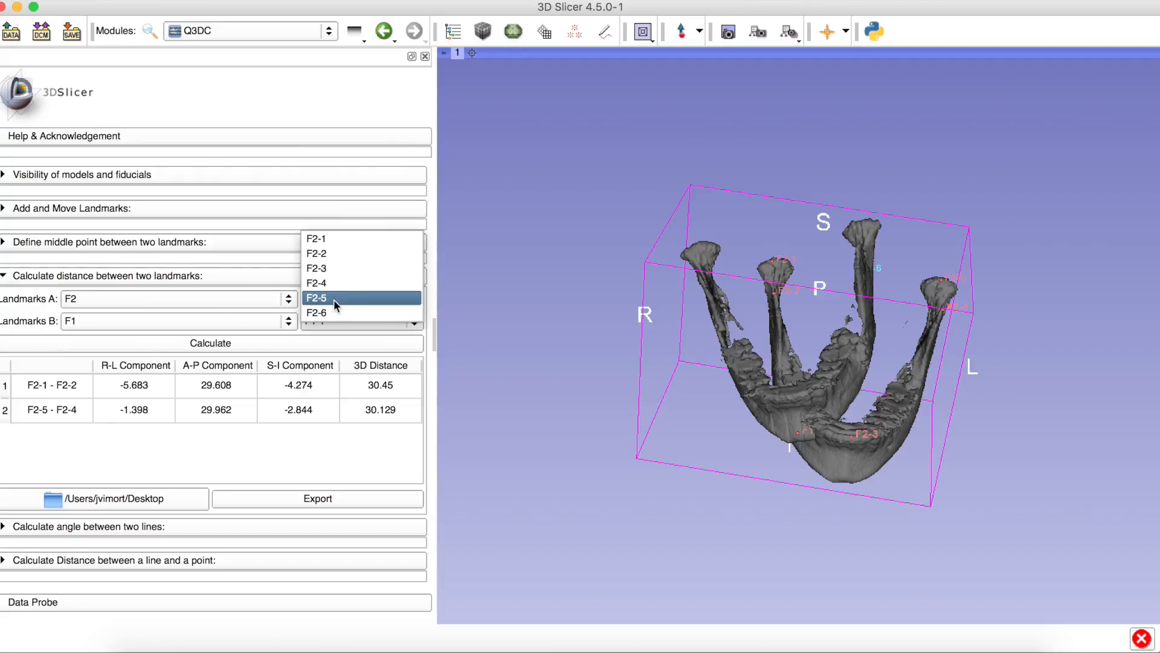
pyautogui.click(354, 268)
pyautogui.click(278, 338)
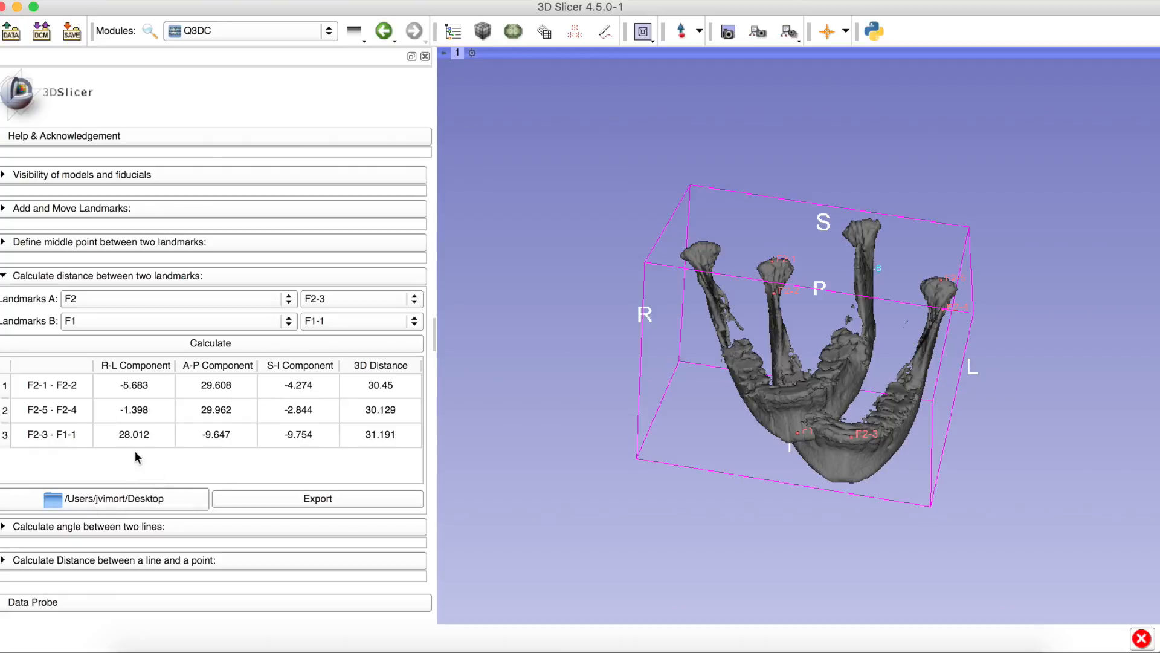
# Step: Export the distance table to the Desktop, open distance.csv to check its contents, and close it
pyautogui.click(277, 498)
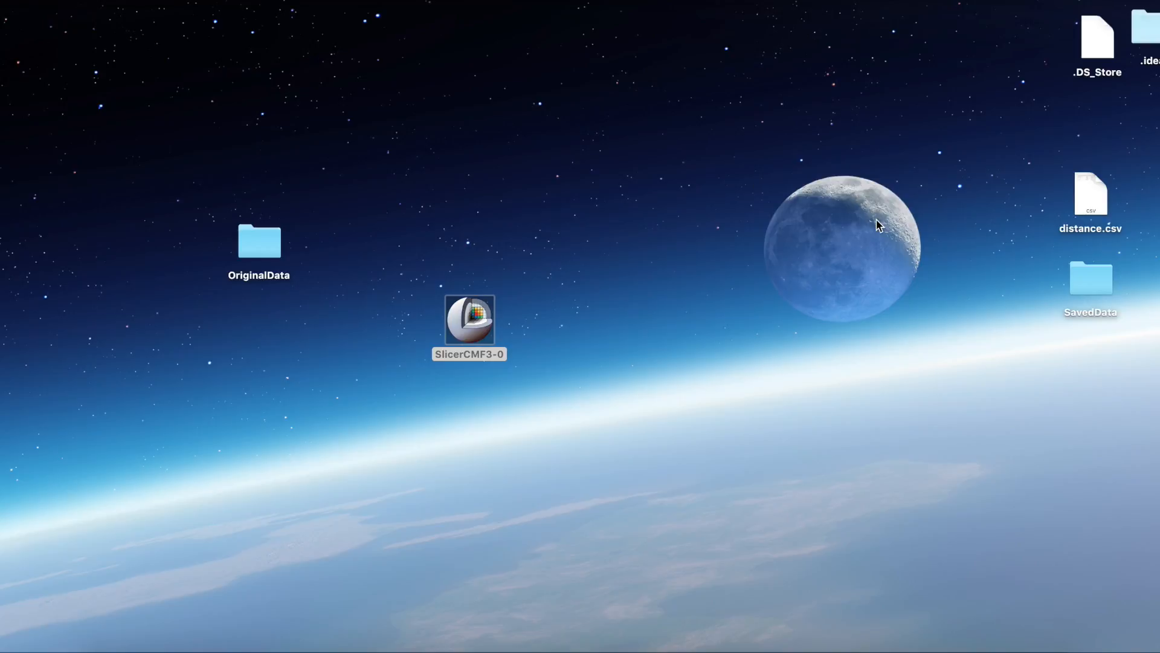
pyautogui.moveTo(1084, 194); pyautogui.dragTo(501, 160)
pyautogui.doubleClick(501, 160)
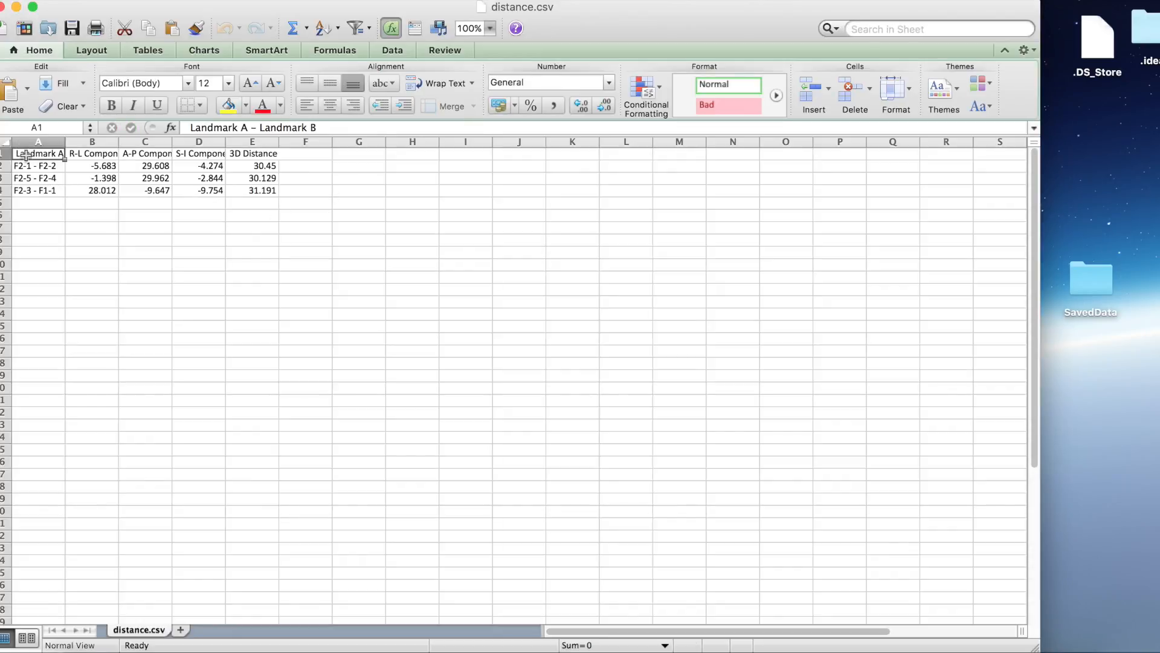
pyautogui.click(4, 7)
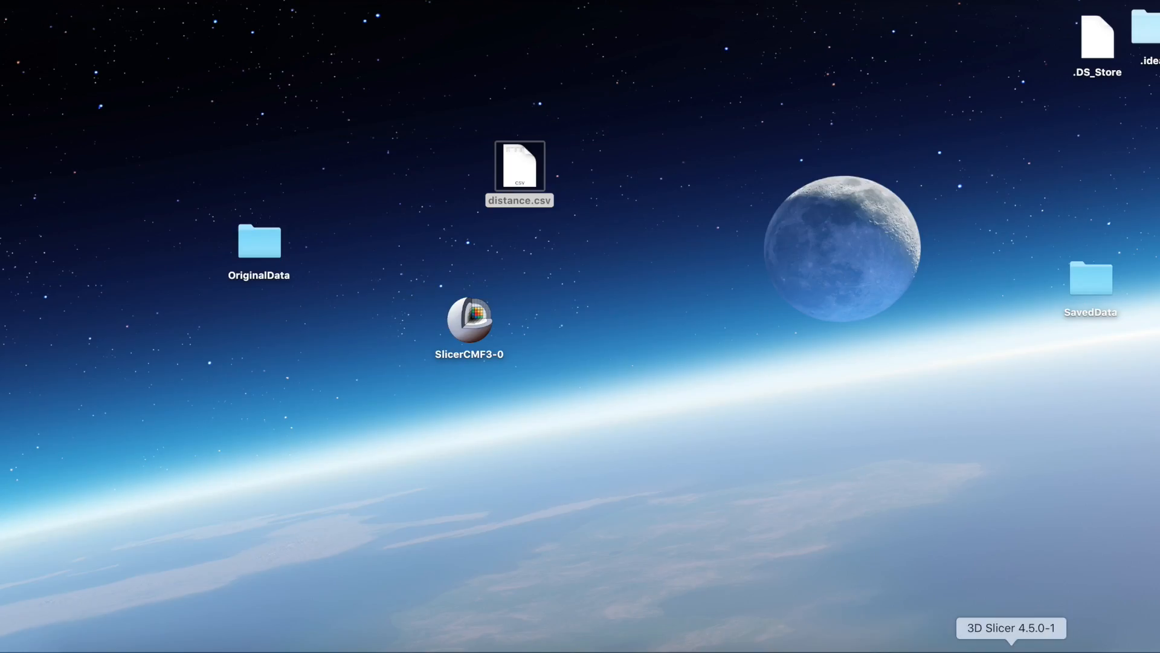
# Step: Return to 3D Slicer, collapse the section for the distance between two landmarks and expand the one for the angle between two lines
pyautogui.click(1005, 639)
pyautogui.click(93, 275)
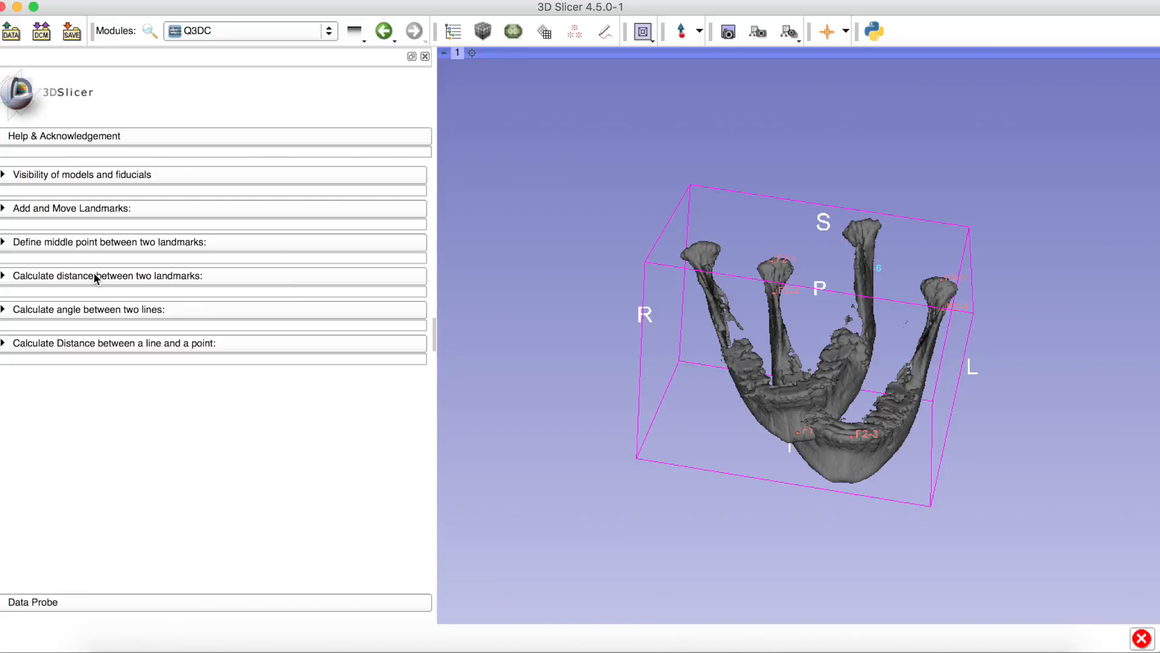
pyautogui.click(102, 309)
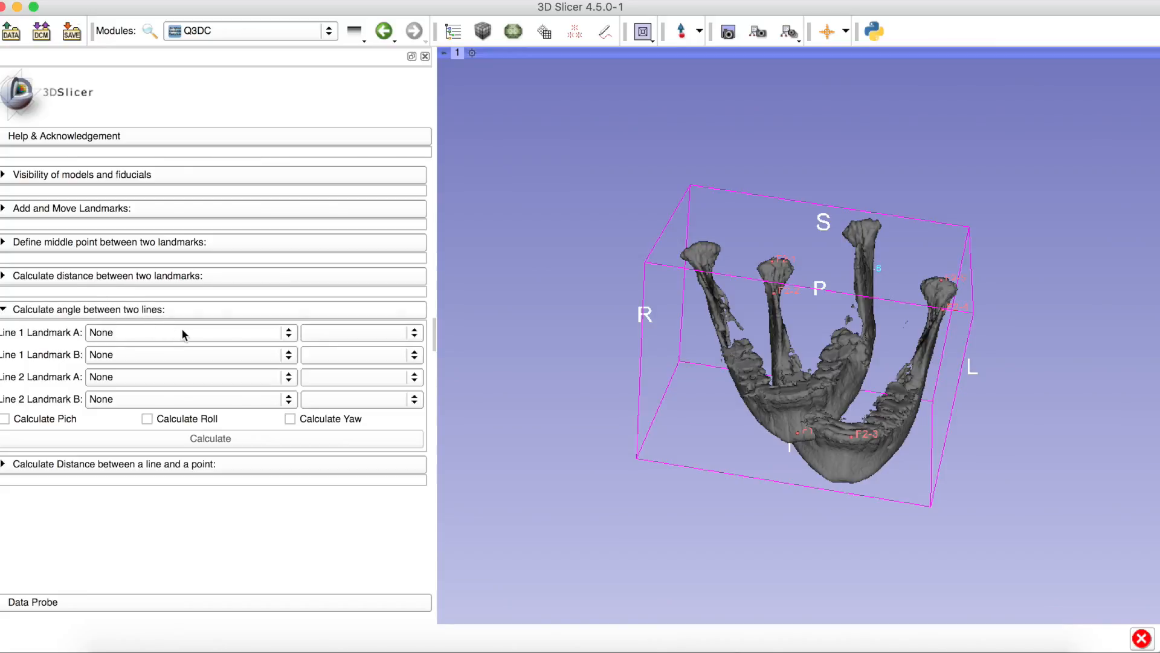
# Step: Expand the visibility section and hide model 01 and landmark list F1
pyautogui.click(135, 174)
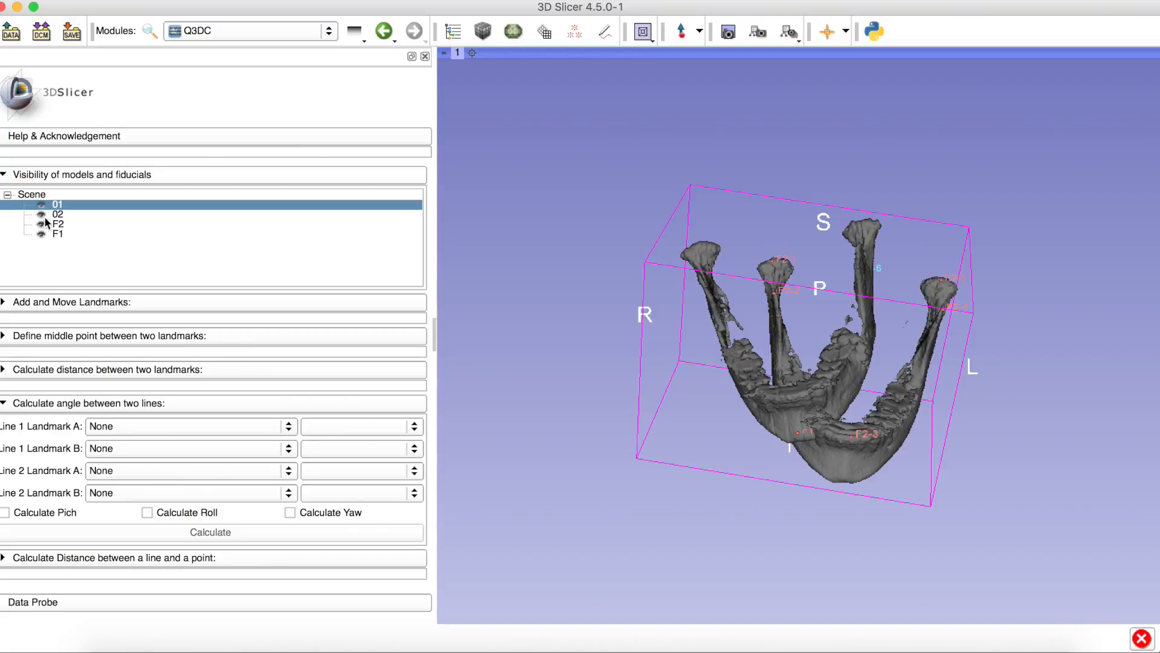
pyautogui.click(41, 206)
pyautogui.click(41, 235)
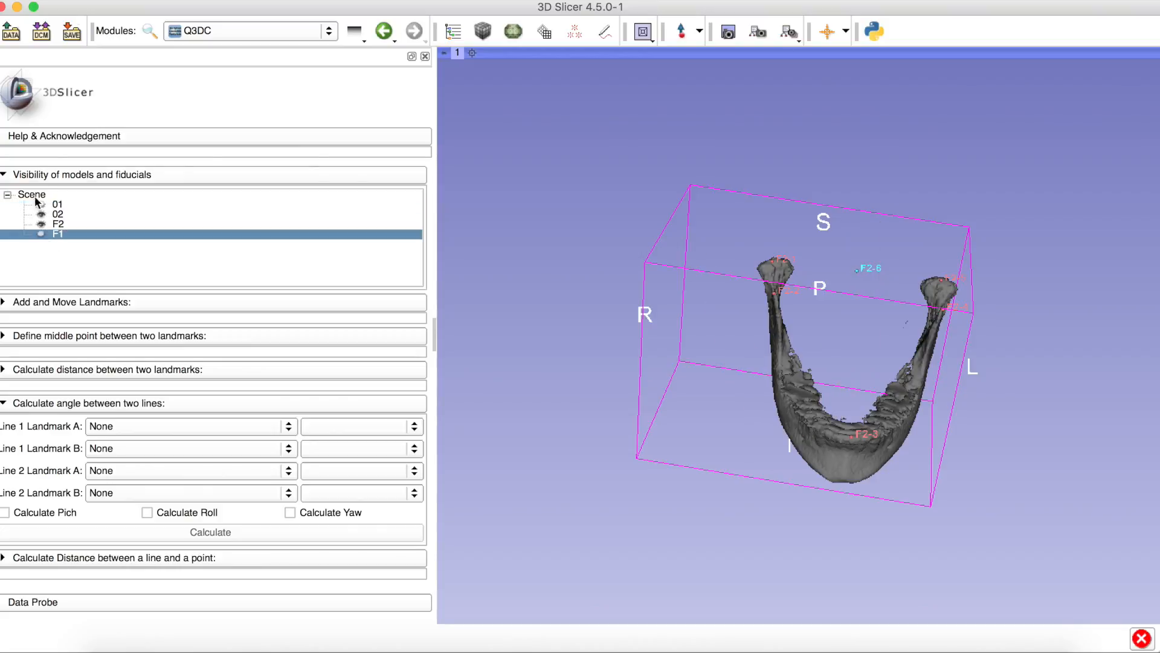
# Step: Collapse the visibility section and set all four line landmarks of the angle calculation to list F2
pyautogui.click(46, 174)
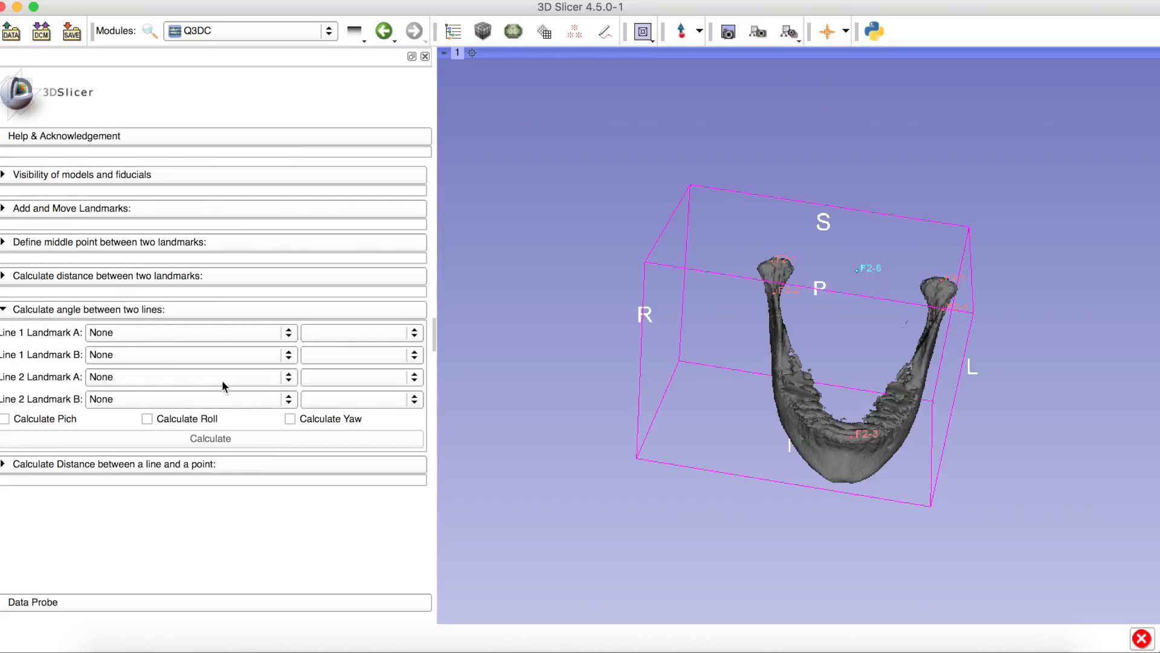
pyautogui.click(179, 336)
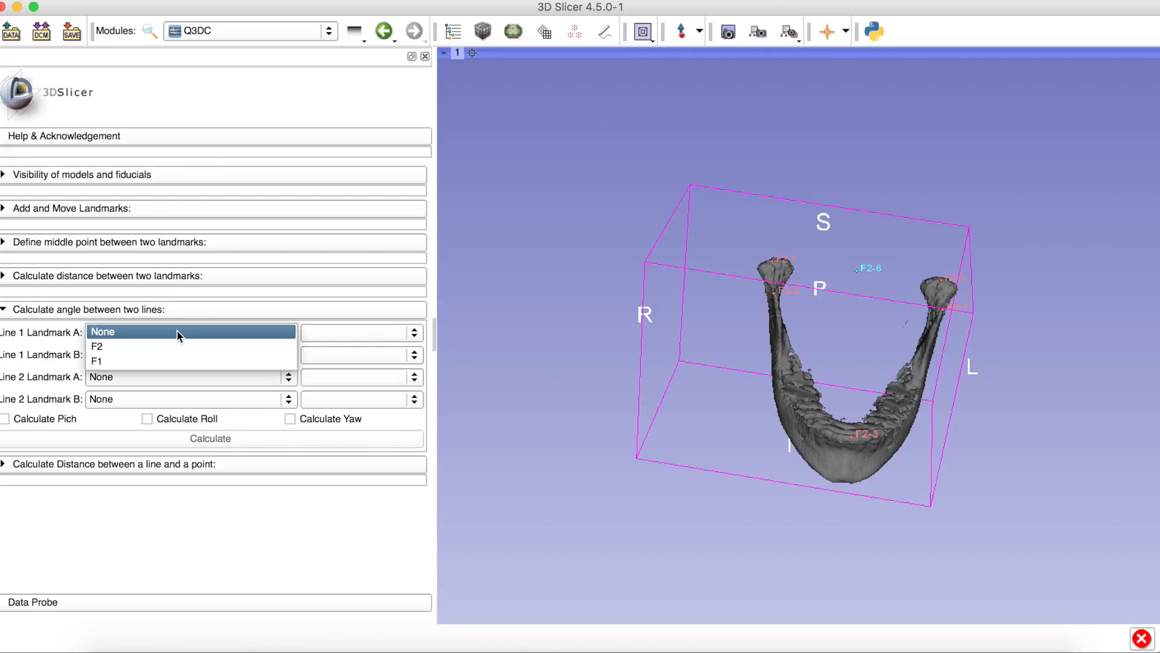
pyautogui.click(177, 345)
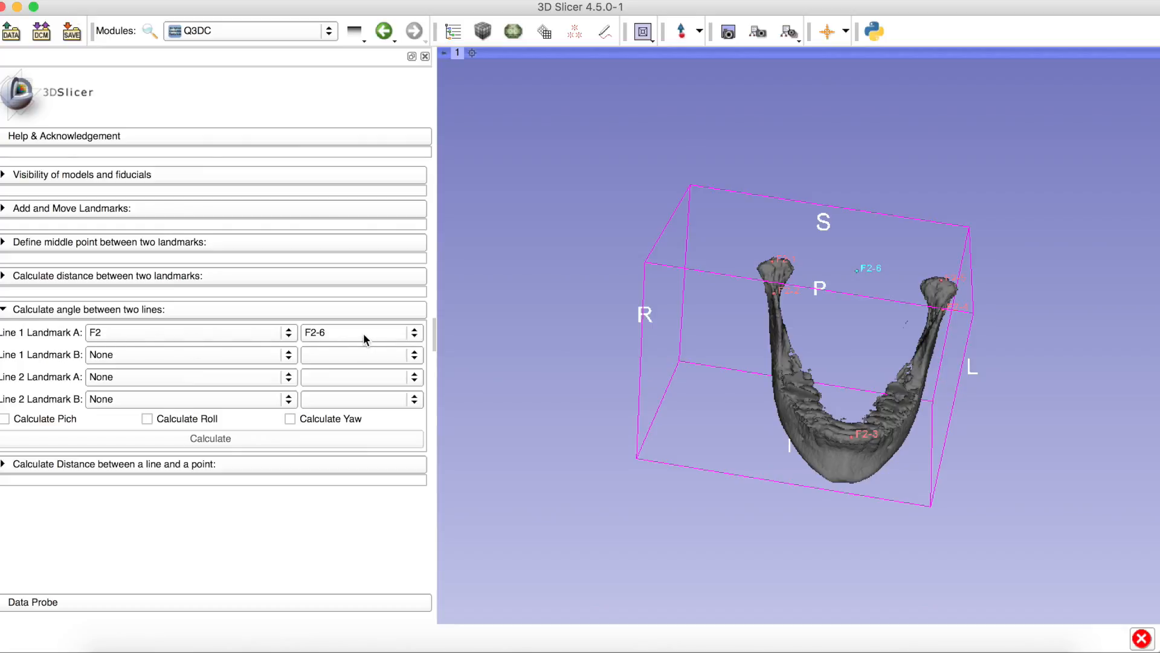
pyautogui.click(224, 354)
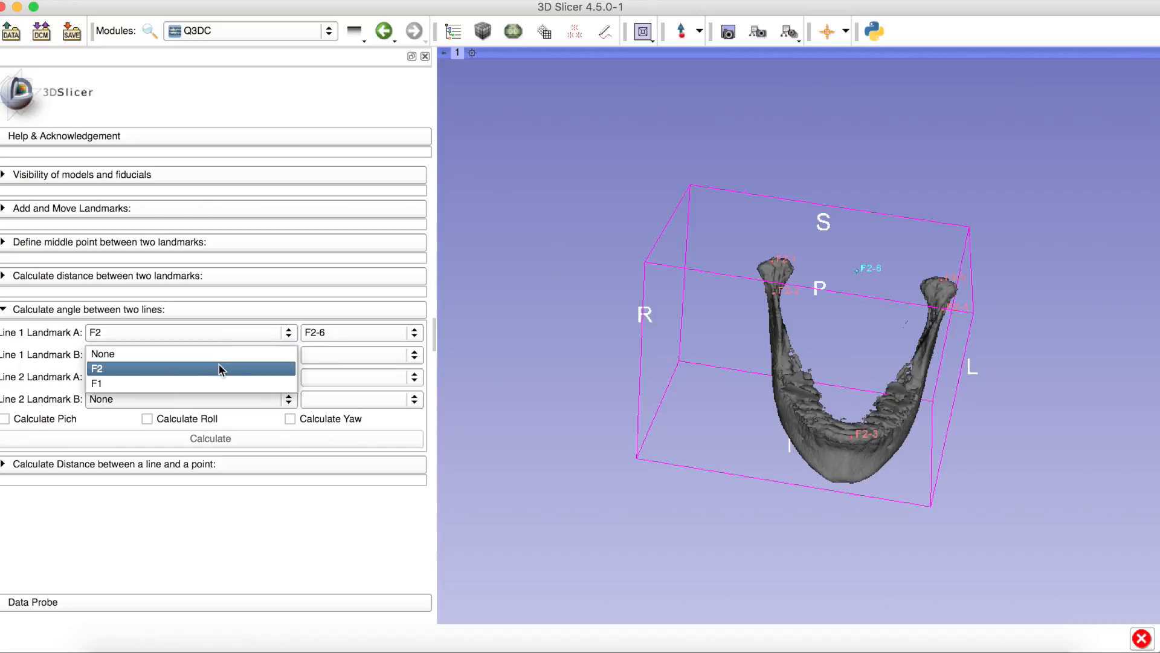
pyautogui.click(222, 368)
pyautogui.click(217, 377)
pyautogui.click(216, 393)
pyautogui.click(217, 397)
pyautogui.click(215, 414)
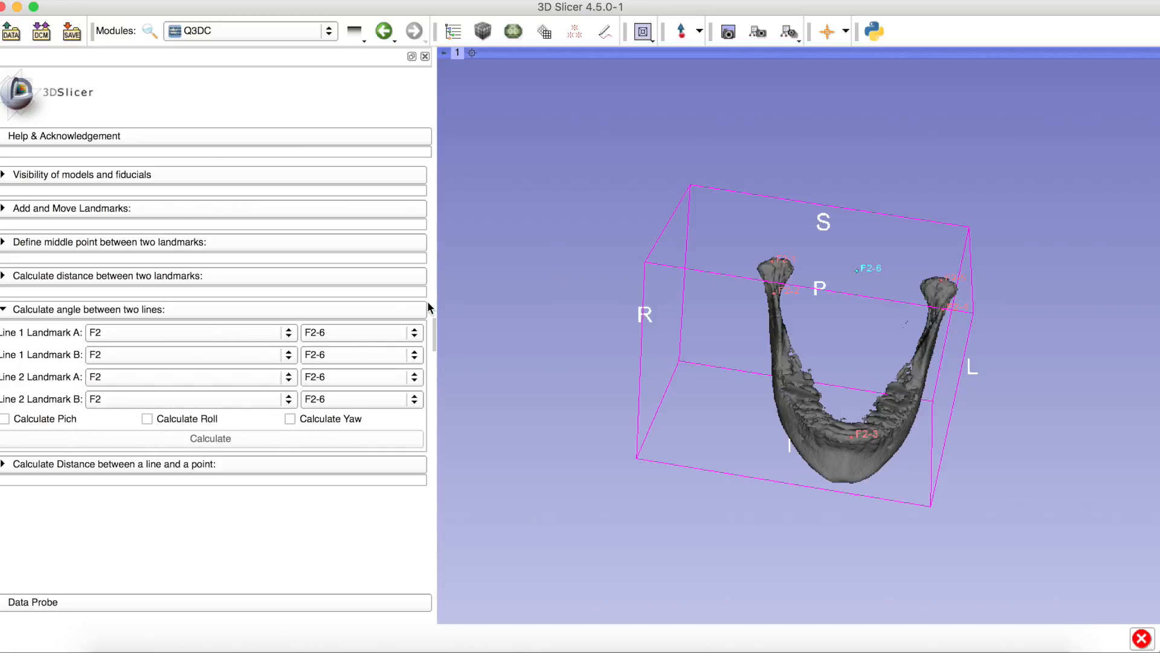
# Step: Define line 1 of the angle calculation from landmark F2-1 to landmark F2-5
pyautogui.click(371, 332)
pyautogui.click(384, 254)
pyautogui.click(370, 354)
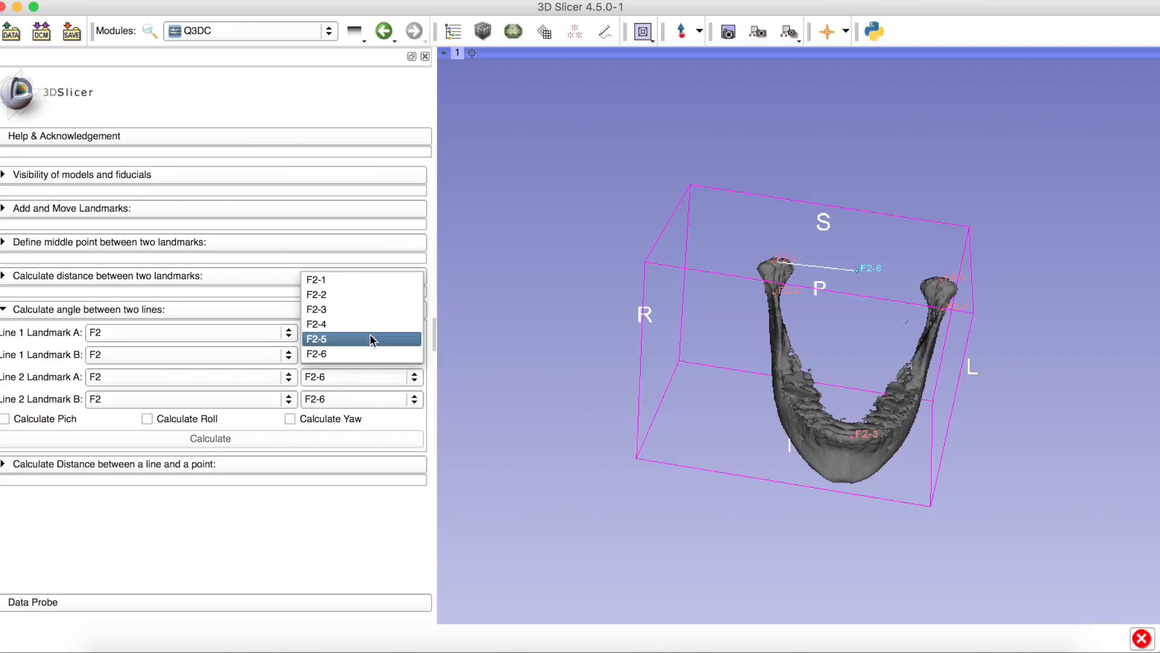
pyautogui.click(370, 338)
# Step: Define line 2 of the angle calculation from landmark F2-6 to landmark F2-3
pyautogui.click(357, 377)
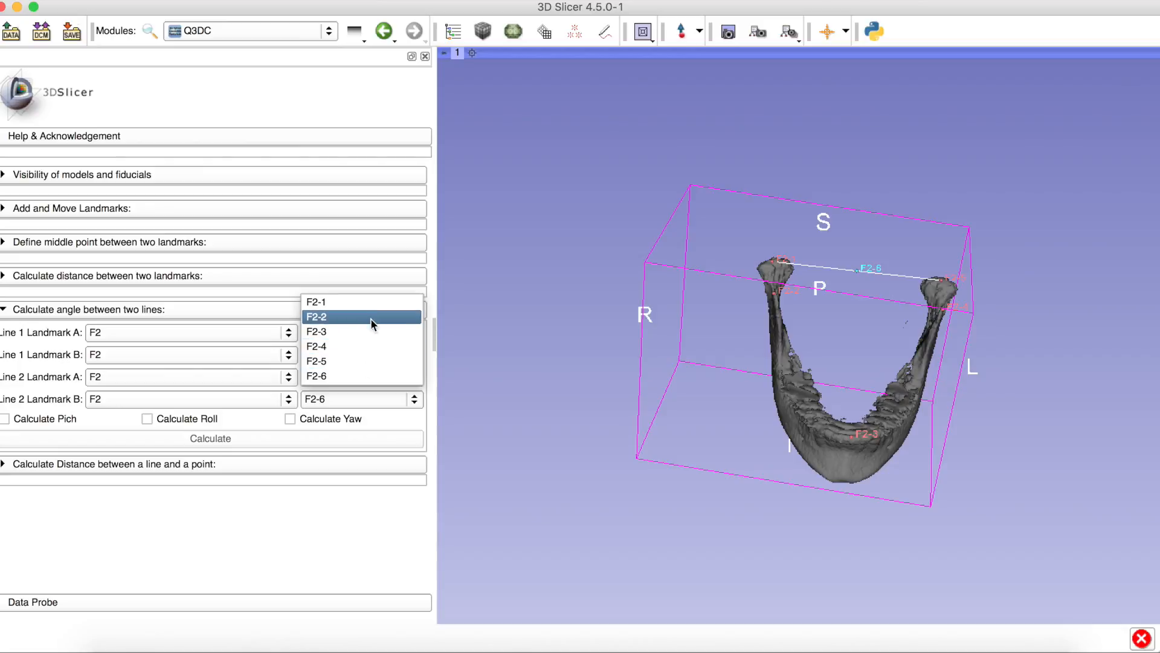
pyautogui.click(354, 375)
pyautogui.click(353, 402)
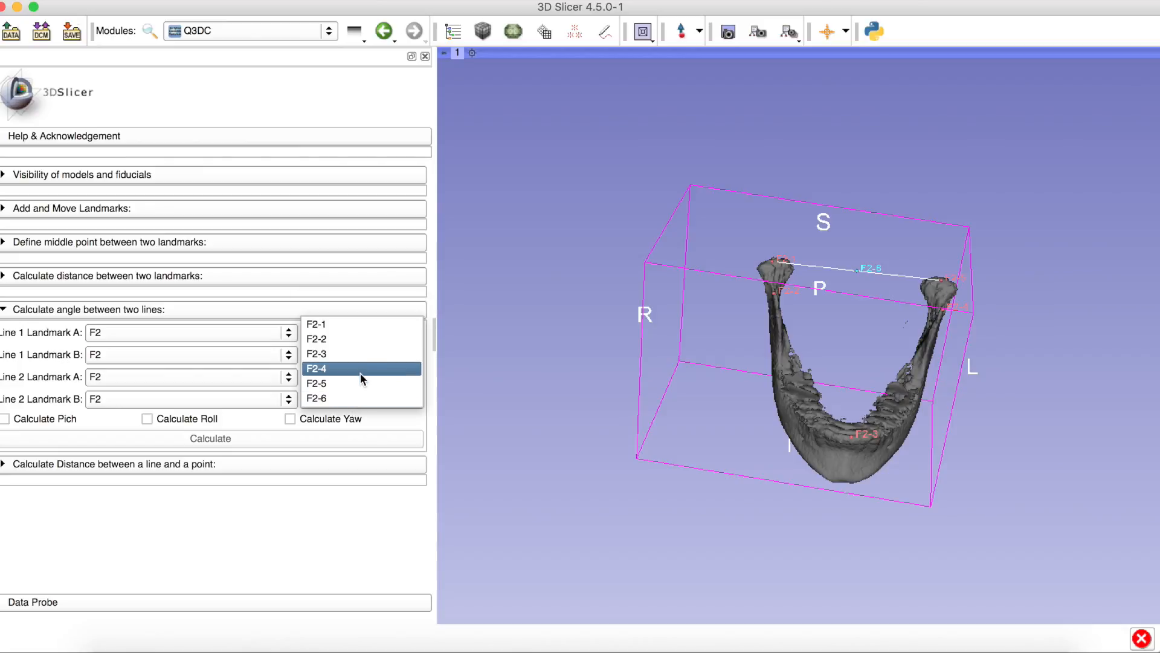
pyautogui.click(366, 354)
# Step: Calculate pitch, roll and yaw between the two lines and widen the results table's first column
pyautogui.moveTo(665, 402); pyautogui.dragTo(732, 429)
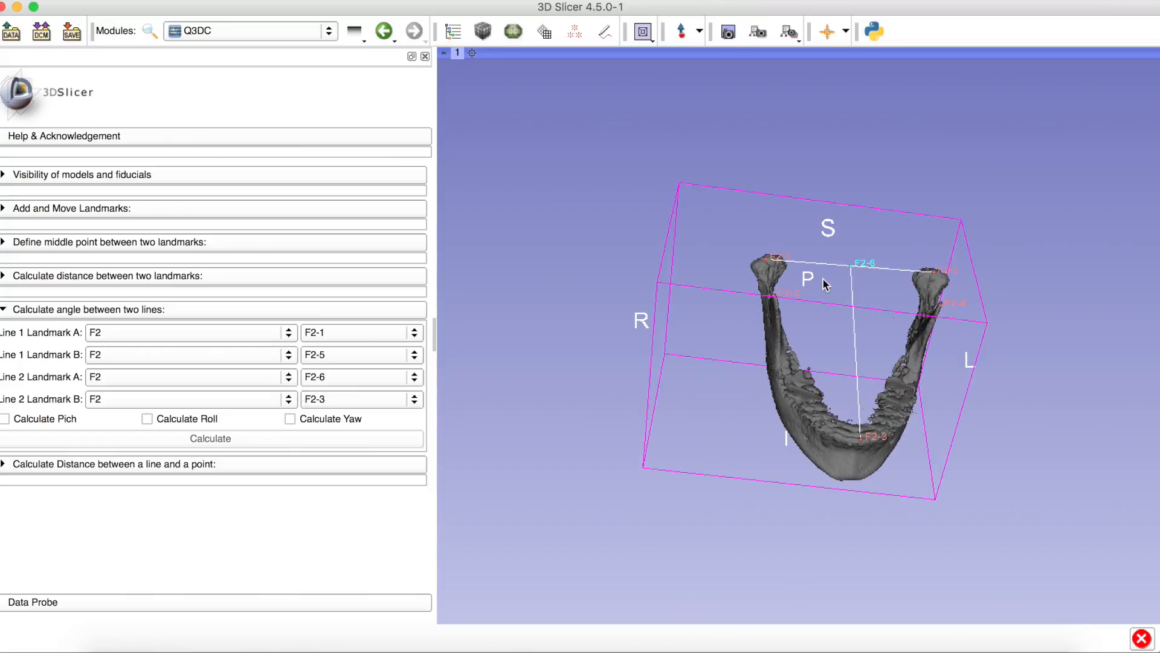
pyautogui.moveTo(900, 381); pyautogui.dragTo(870, 350)
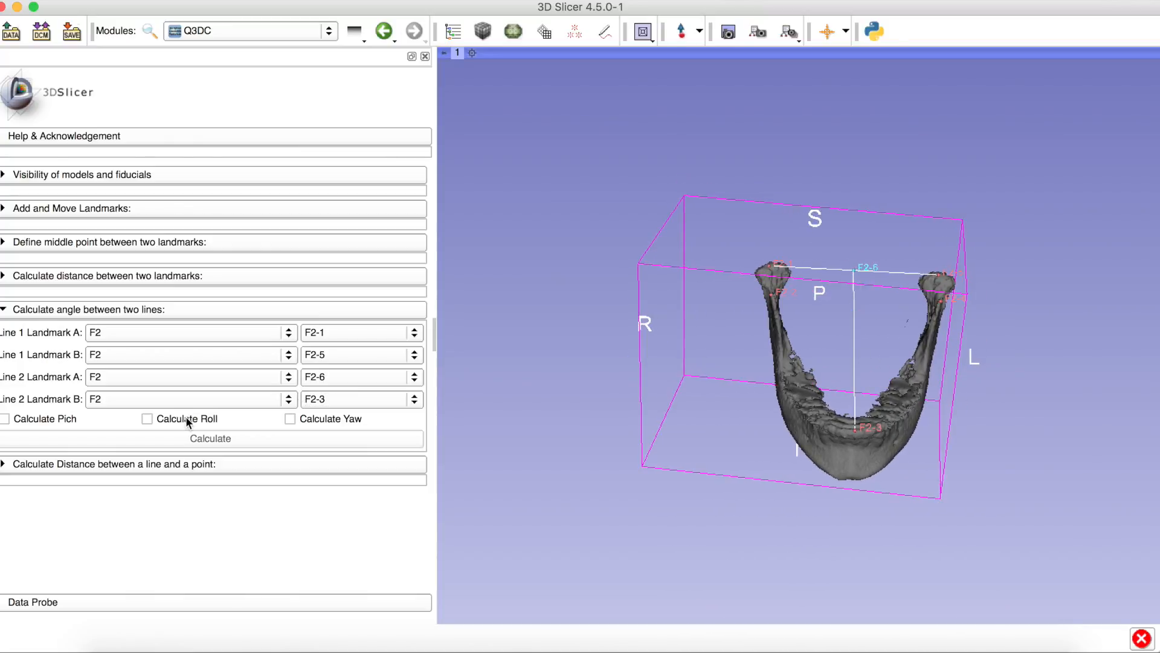
pyautogui.click(6, 418)
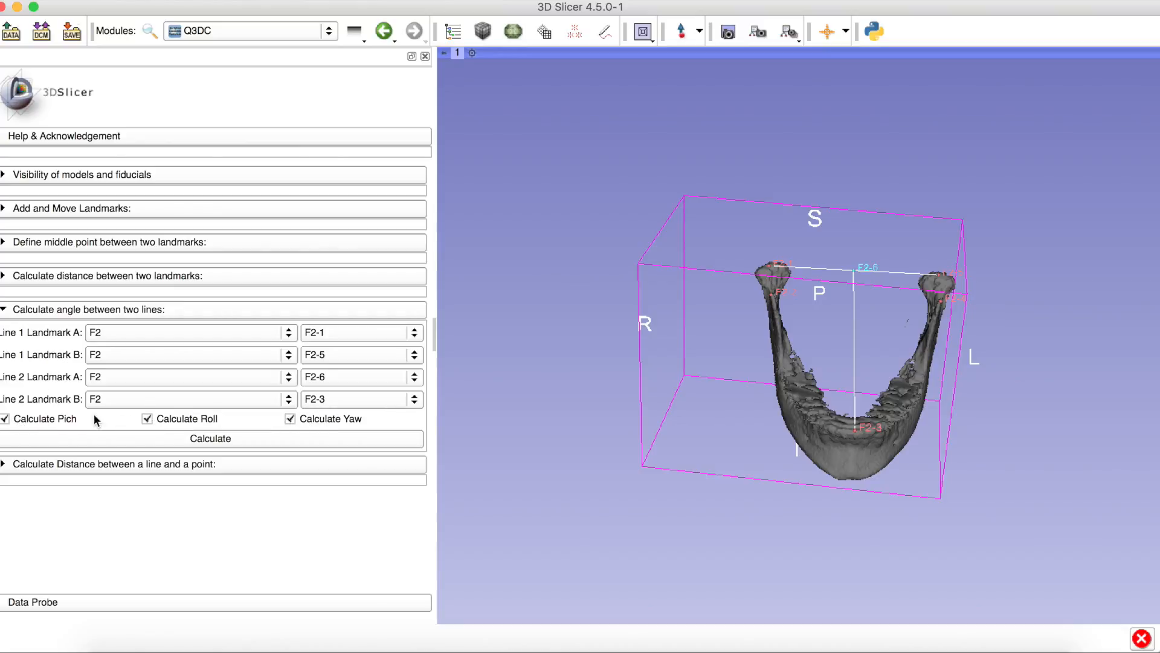
pyautogui.click(198, 437)
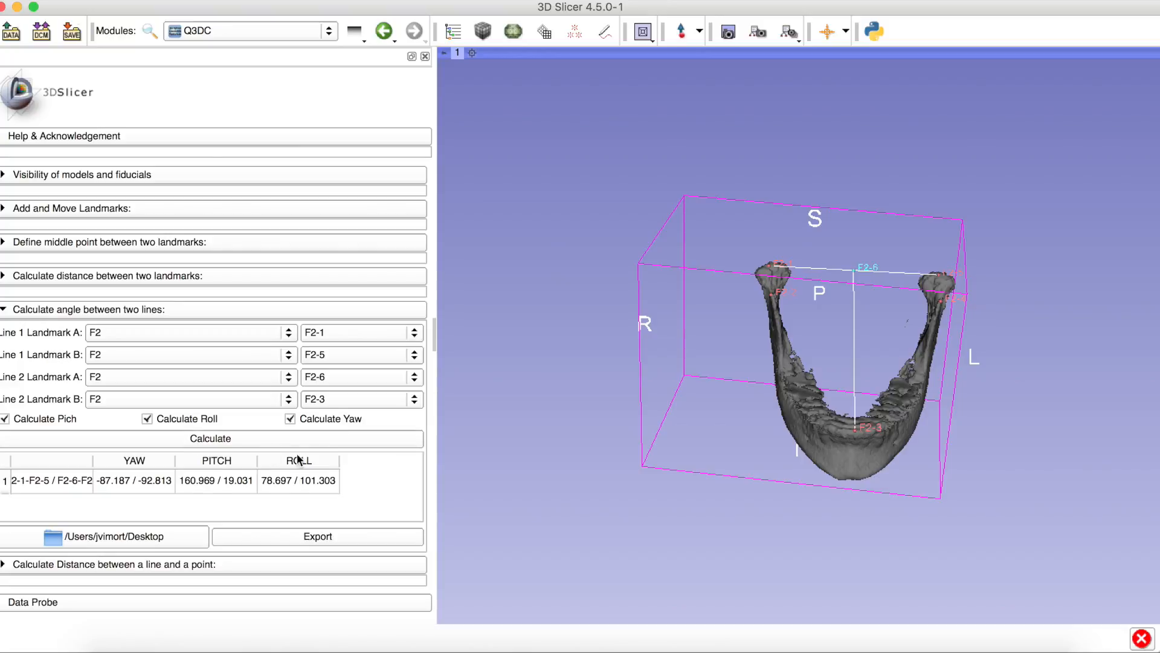
pyautogui.moveTo(93, 461); pyautogui.dragTo(140, 461)
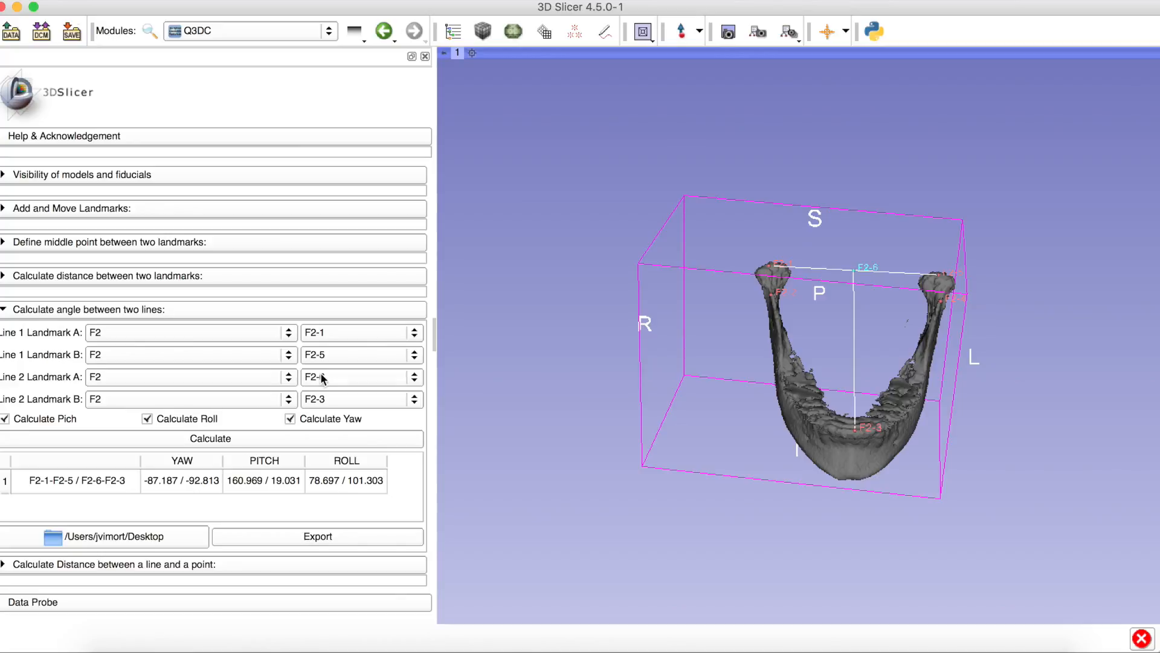
# Step: Redefine line 1 from F2-2 to F2-4 and calculate its pitch, roll and yaw against line 2
pyautogui.click(342, 332)
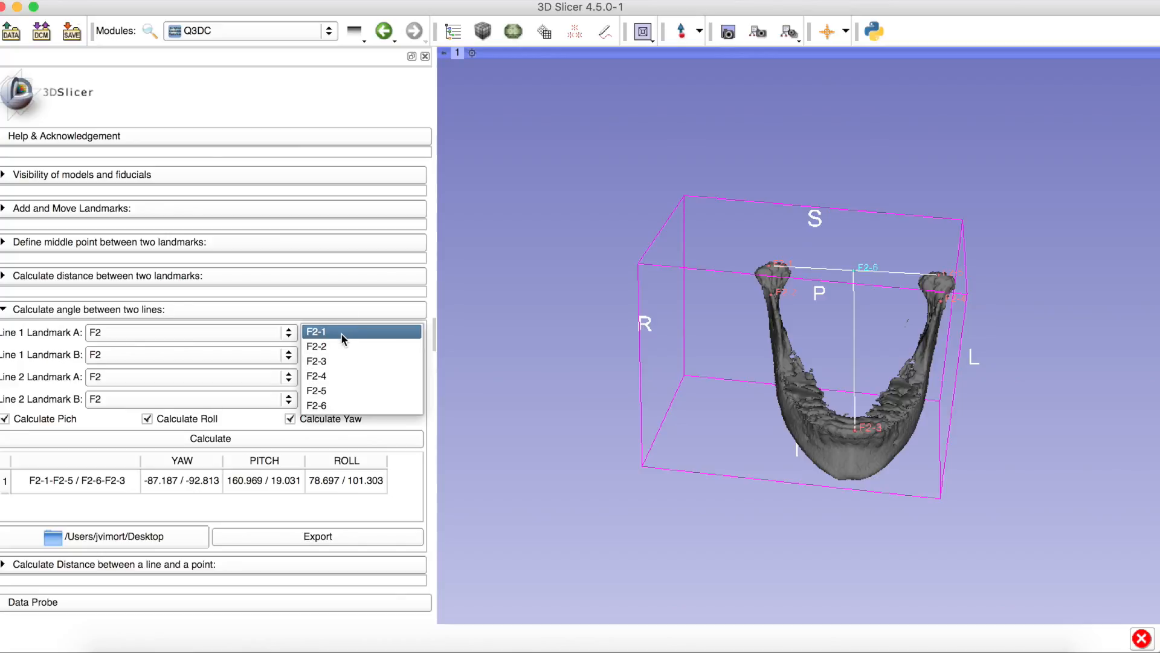
pyautogui.click(341, 343)
pyautogui.click(343, 354)
pyautogui.click(346, 342)
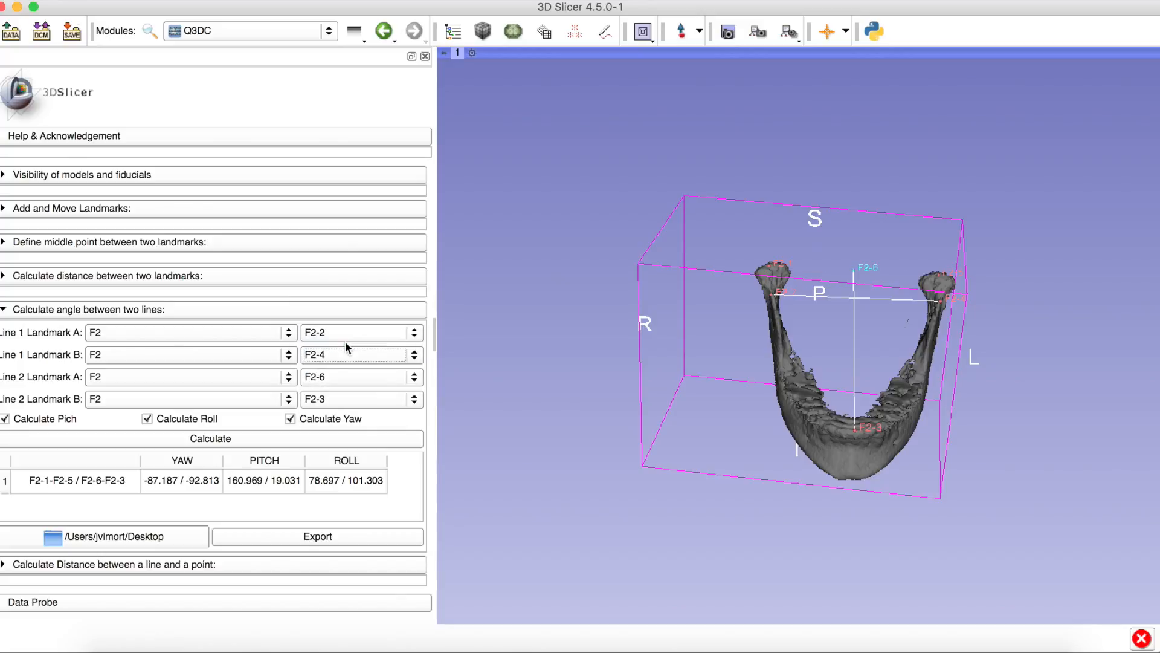
pyautogui.click(267, 439)
pyautogui.scroll(-1, 259, 487)
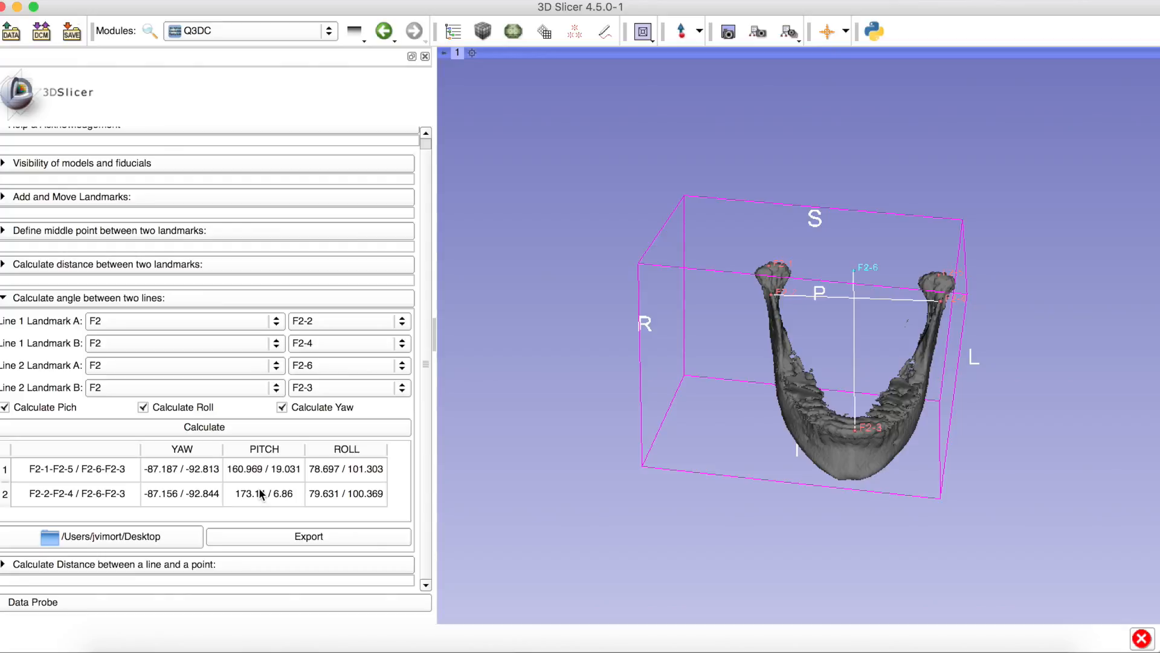
# Step: Exclude roll, recalculate the angle between the two lines and collapse the angle section
pyautogui.click(166, 405)
pyautogui.click(195, 427)
pyautogui.click(169, 297)
# Step: Expand the section for the distance between a line and a point and set Line Landmark A to list F2
pyautogui.click(140, 342)
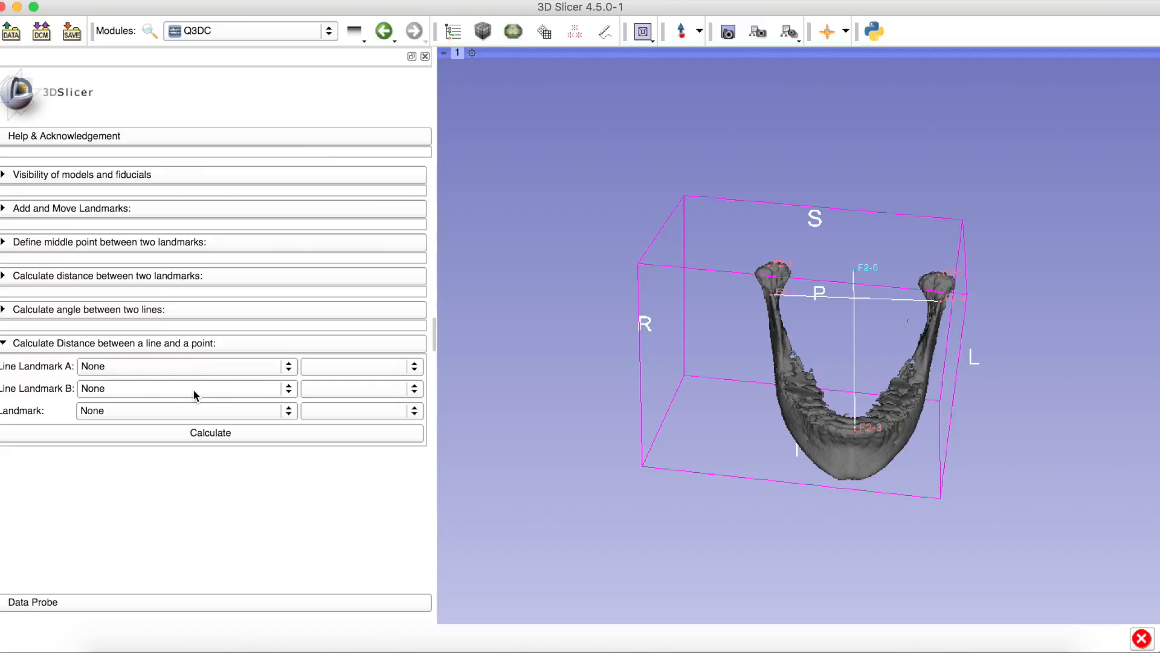
pyautogui.click(196, 366)
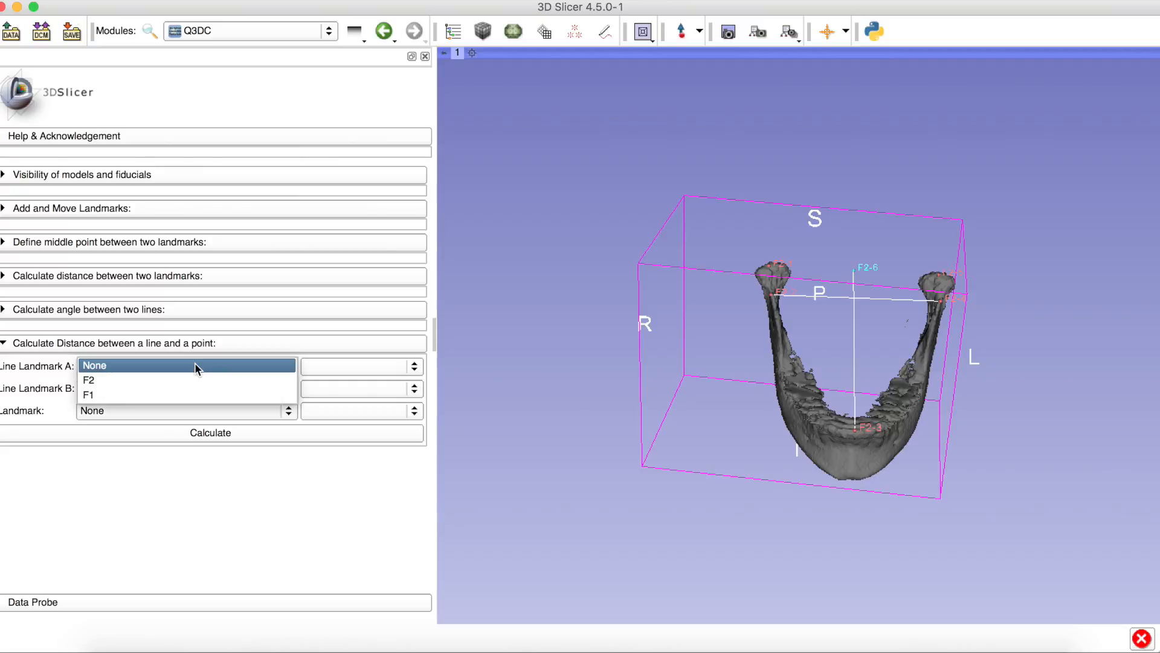
pyautogui.click(194, 379)
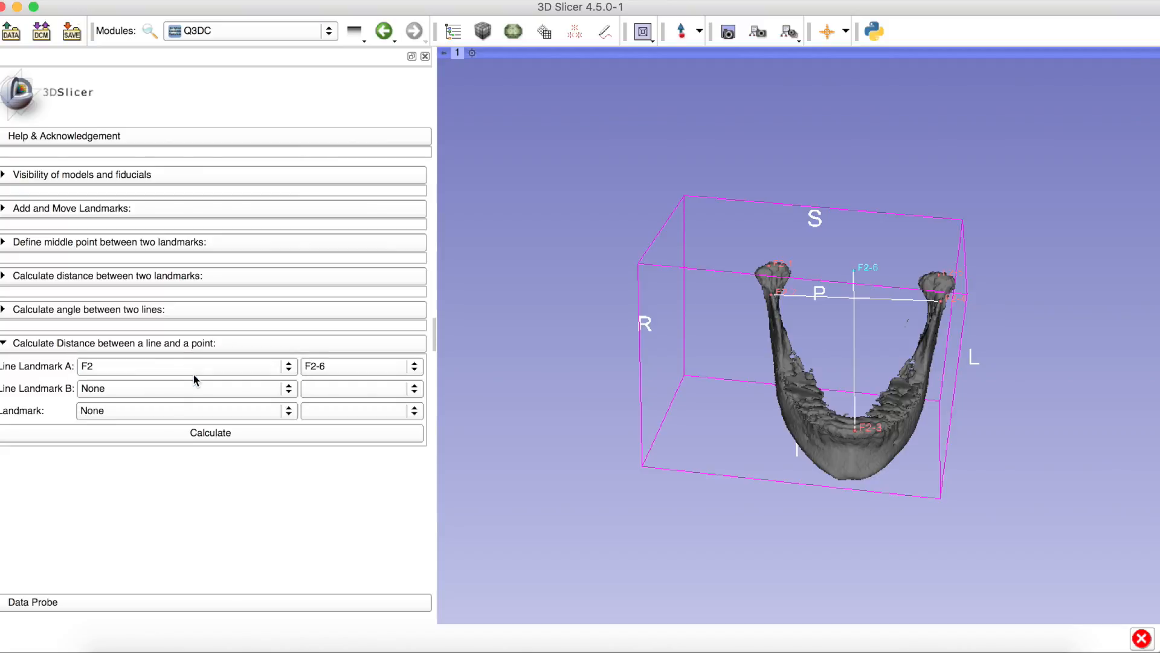
# Step: Set the model of reference for landmarks to 02, leaving the landmark placement and angle sections collapsed
pyautogui.click(177, 308)
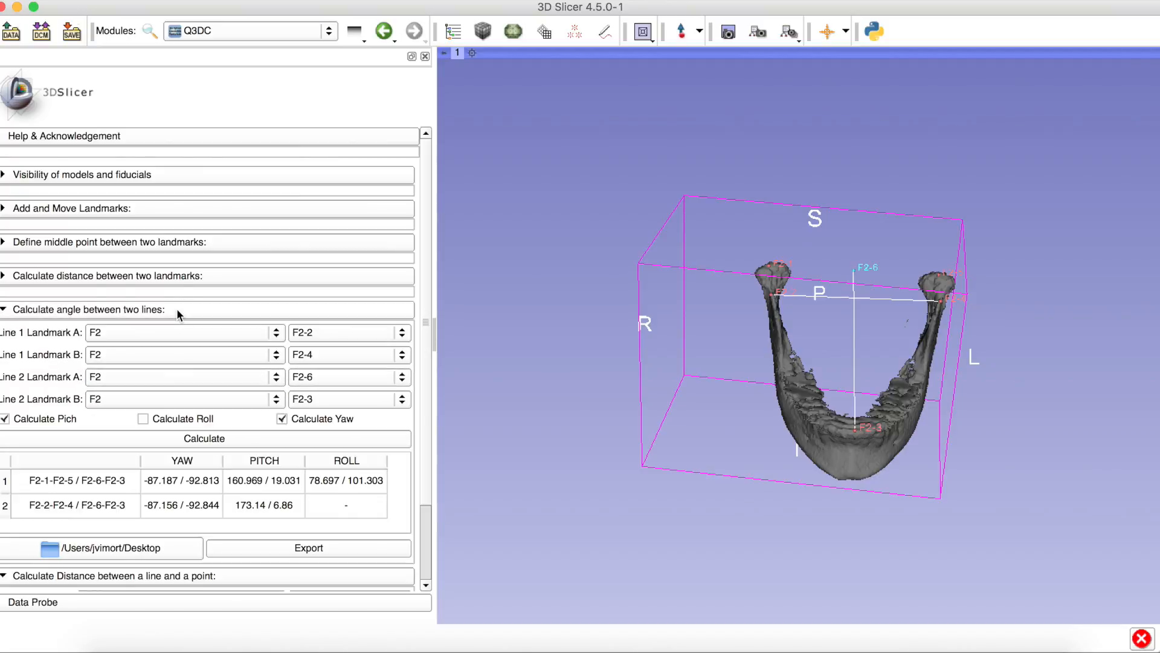
pyautogui.click(137, 213)
pyautogui.click(233, 234)
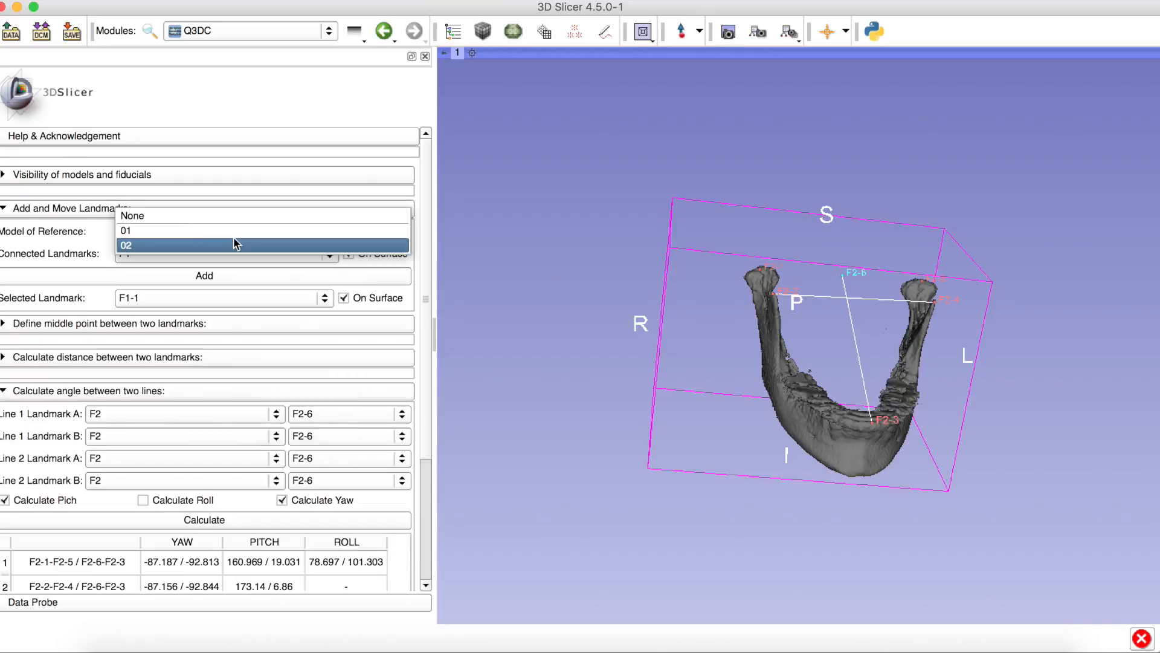
pyautogui.click(230, 244)
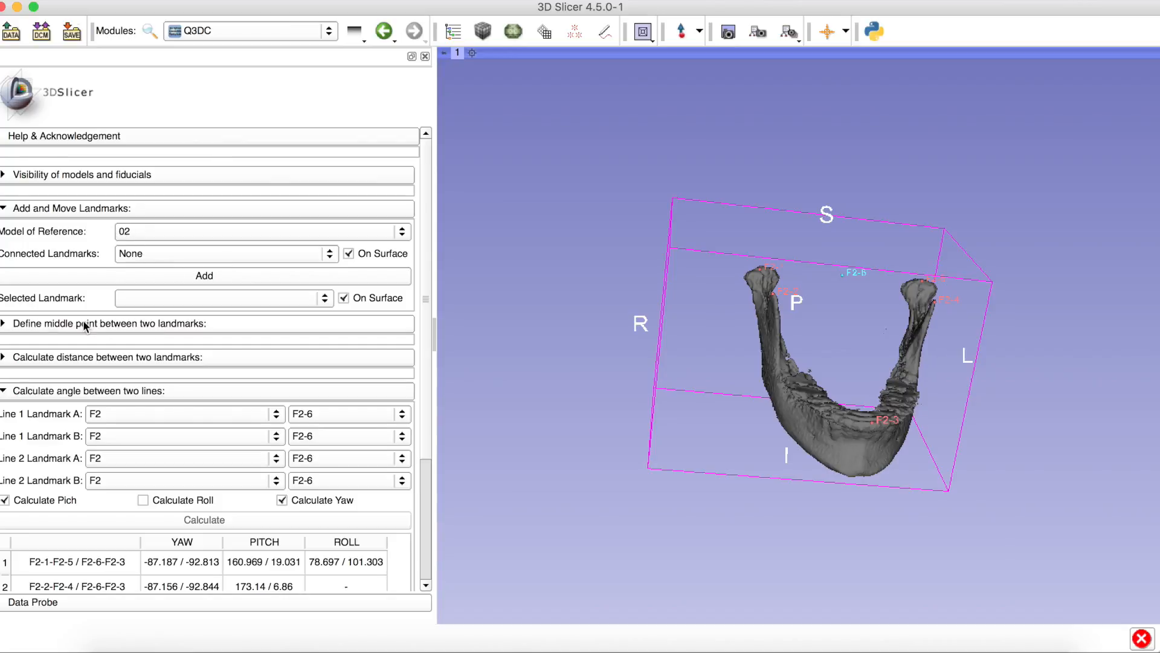
pyautogui.click(42, 209)
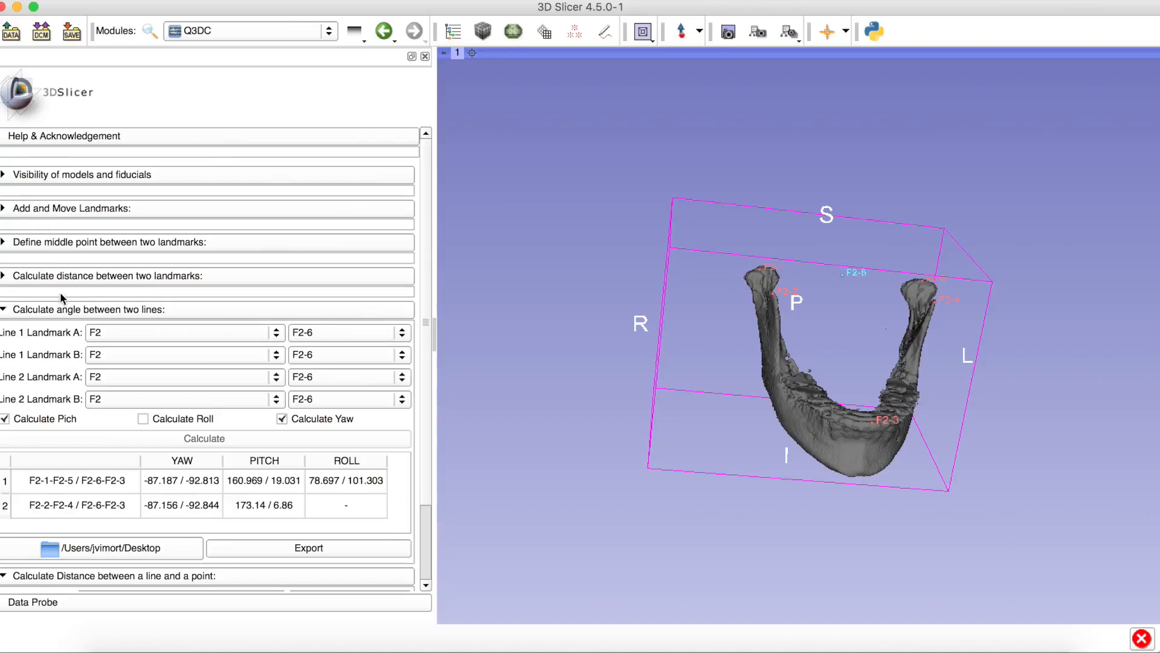
pyautogui.click(89, 311)
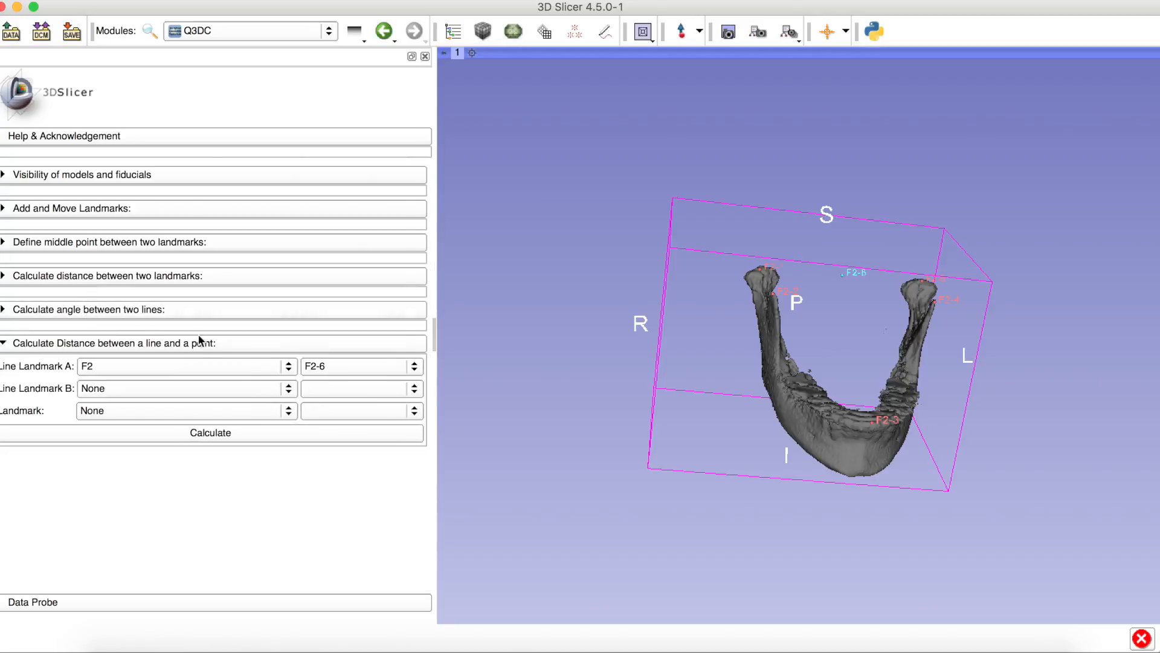
# Step: Set Line Landmark B to list F2 and define the line from landmark F2-1 to landmark F2-5
pyautogui.moveTo(643, 361); pyautogui.dragTo(621, 380)
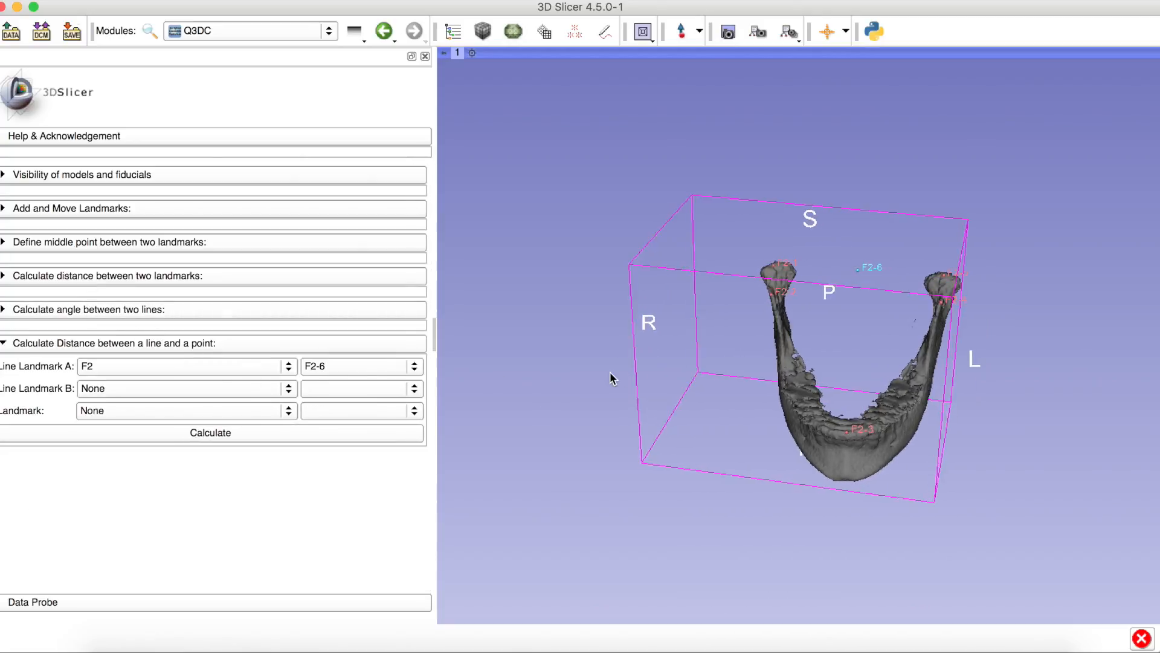
pyautogui.click(129, 390)
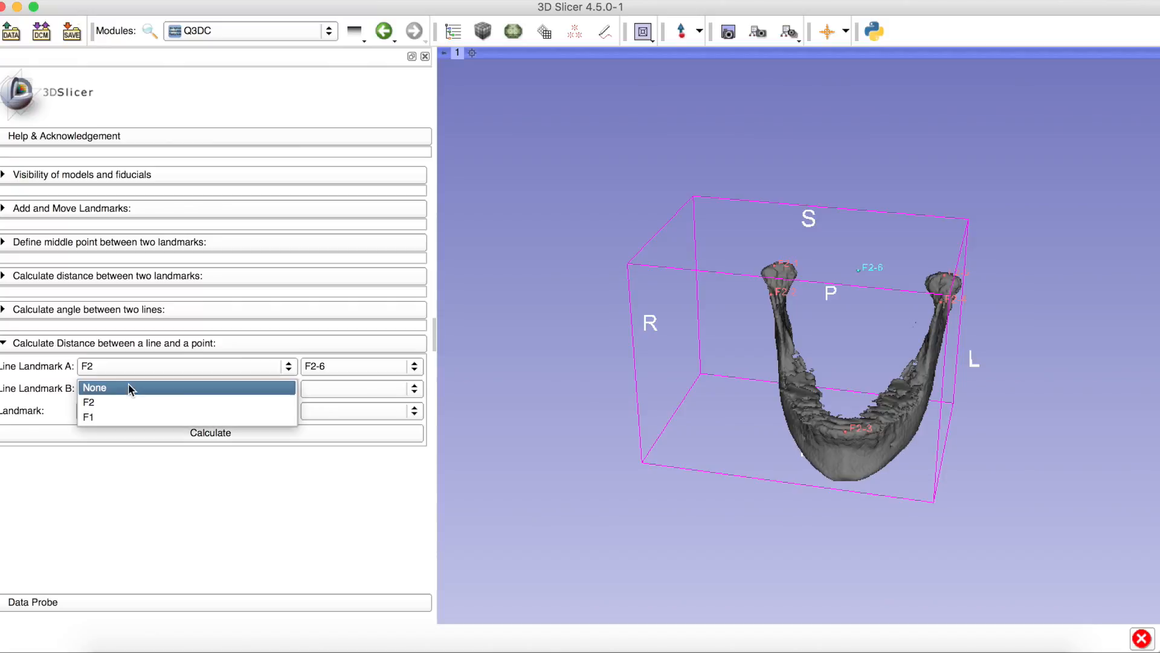
pyautogui.click(164, 411)
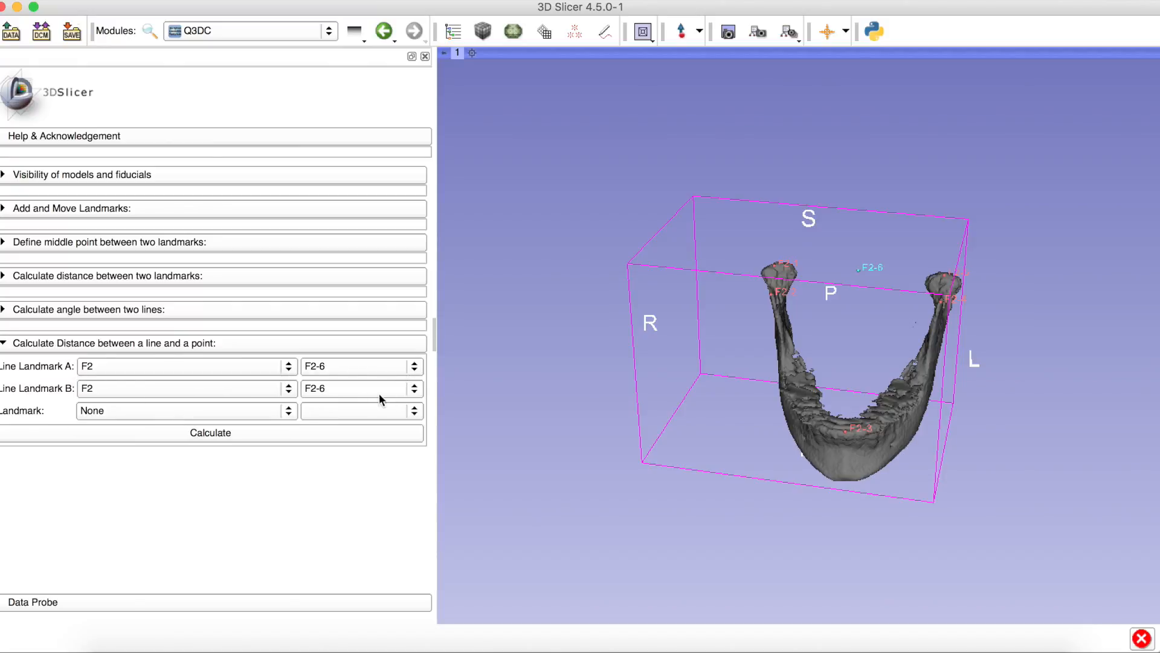
pyautogui.click(379, 362)
pyautogui.click(387, 291)
pyautogui.click(367, 390)
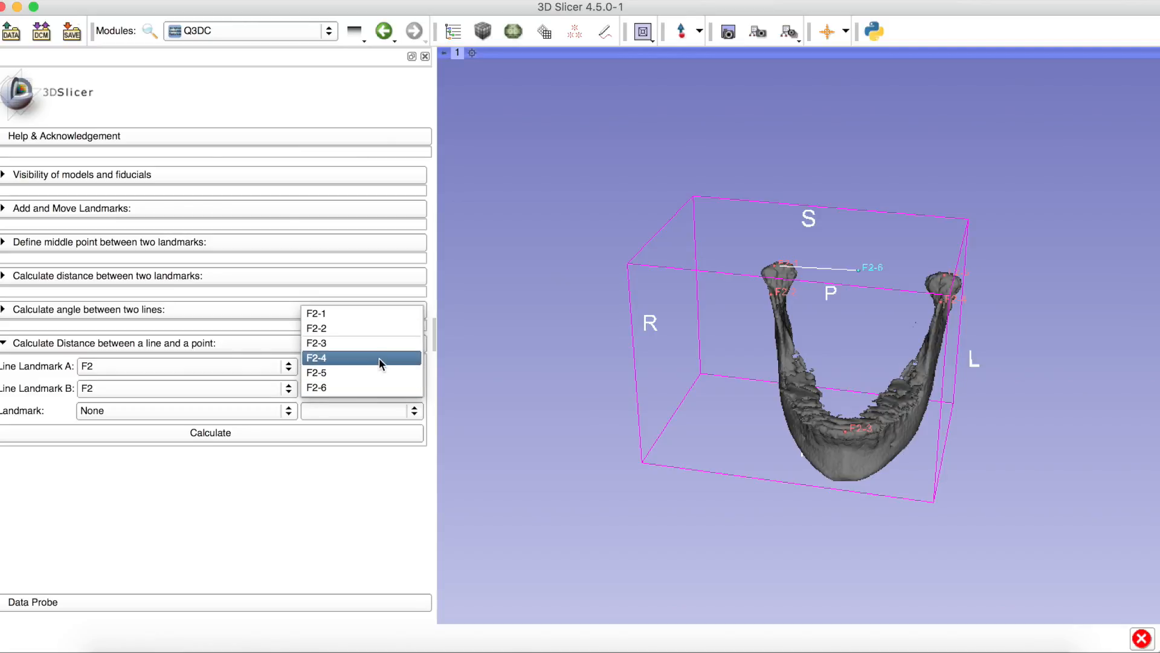
pyautogui.click(372, 373)
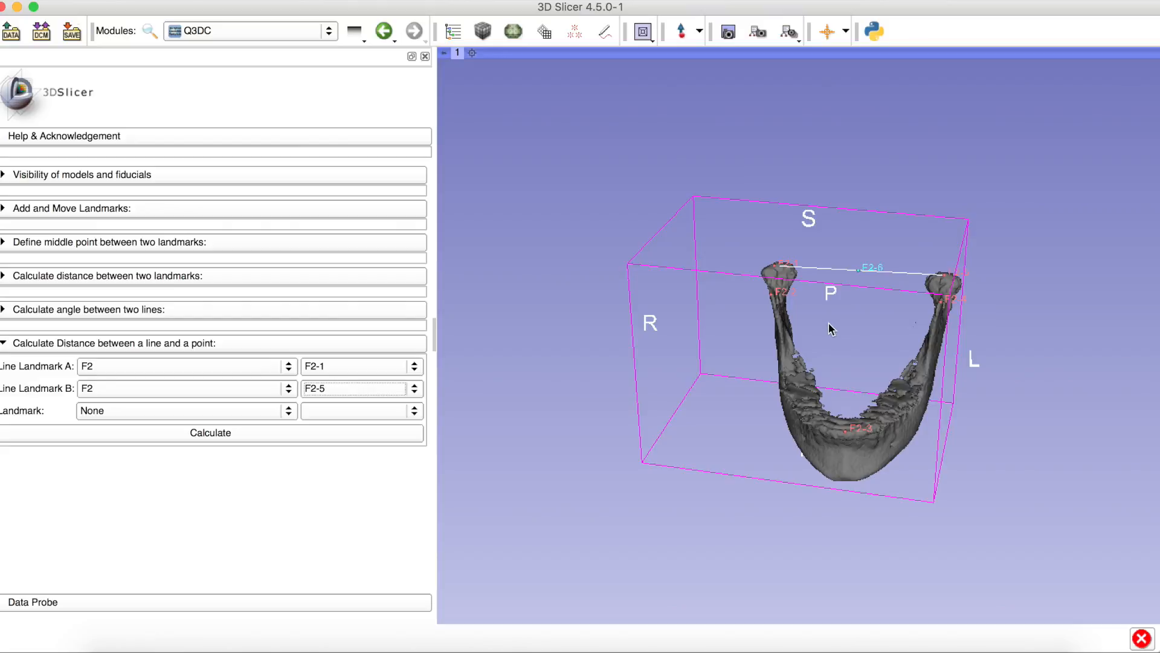
# Step: Choose landmark F2-3 from list F2 as the point and calculate its distance to the line
pyautogui.moveTo(828, 323); pyautogui.dragTo(865, 322)
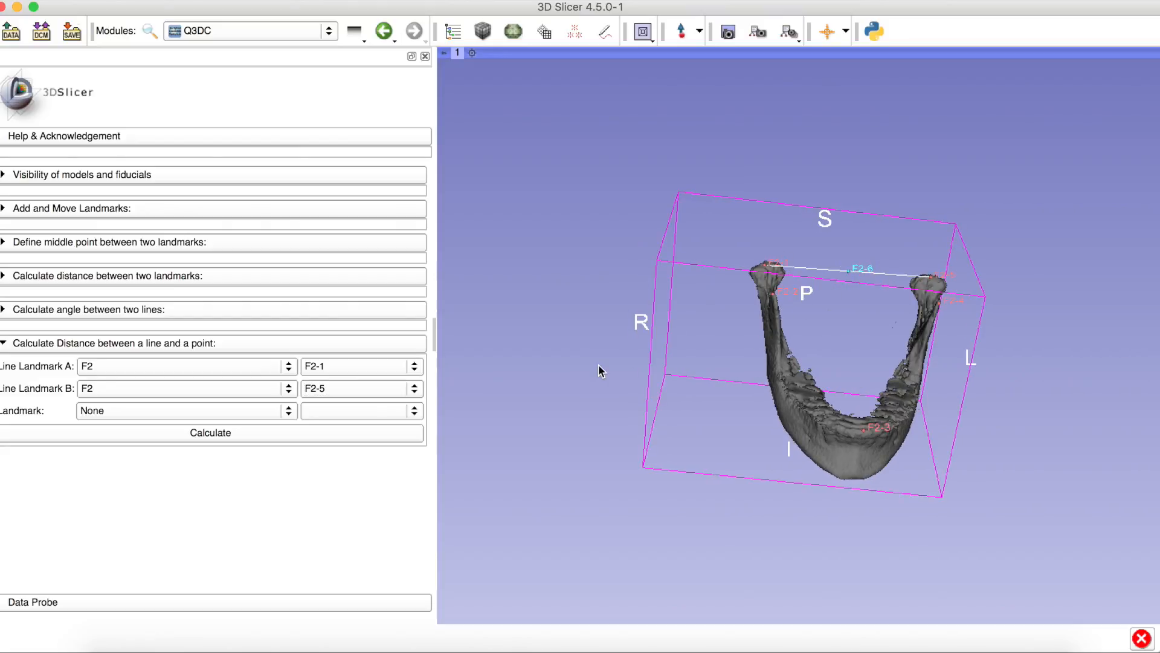
pyautogui.click(256, 417)
pyautogui.click(233, 425)
pyautogui.click(331, 416)
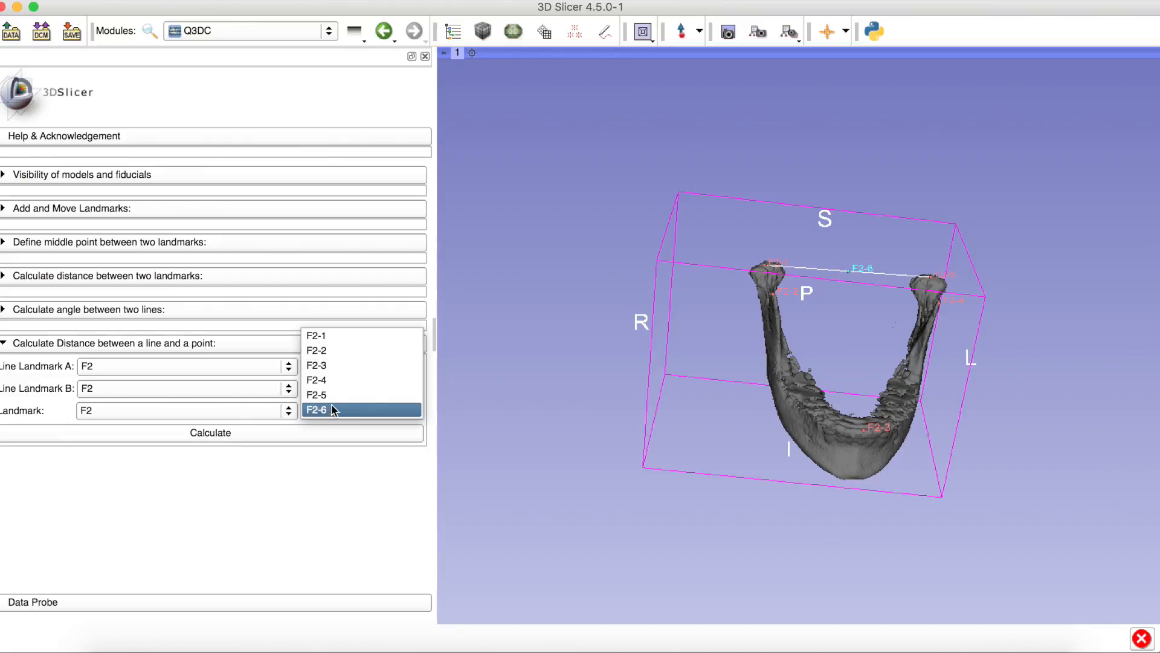
pyautogui.click(346, 366)
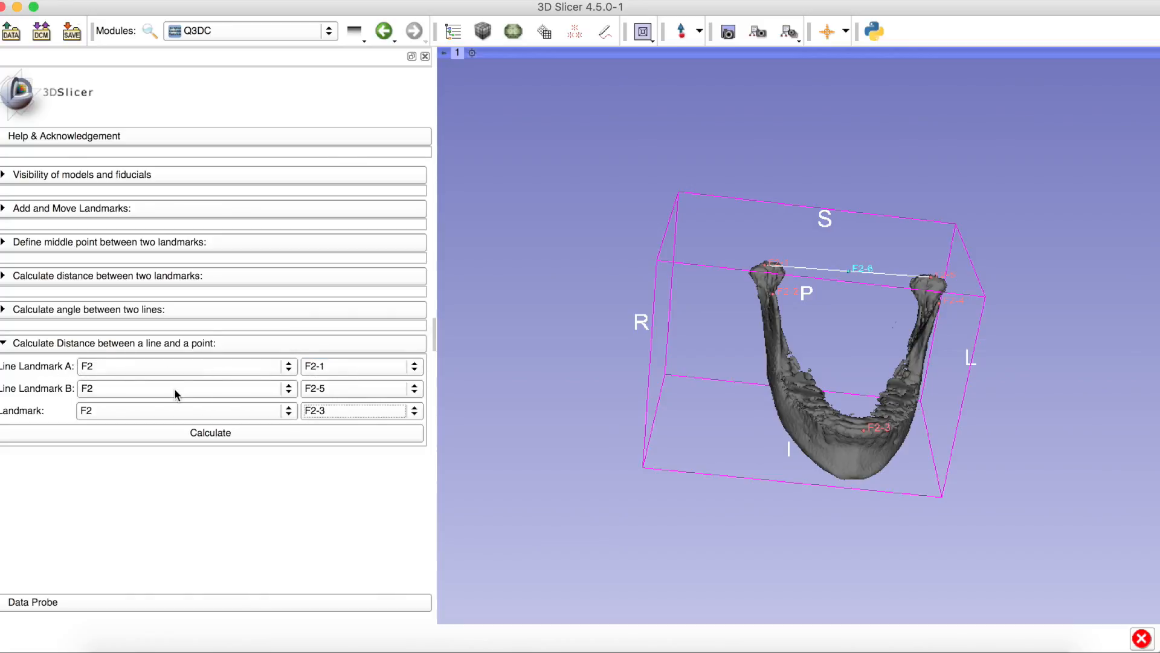
pyautogui.click(245, 431)
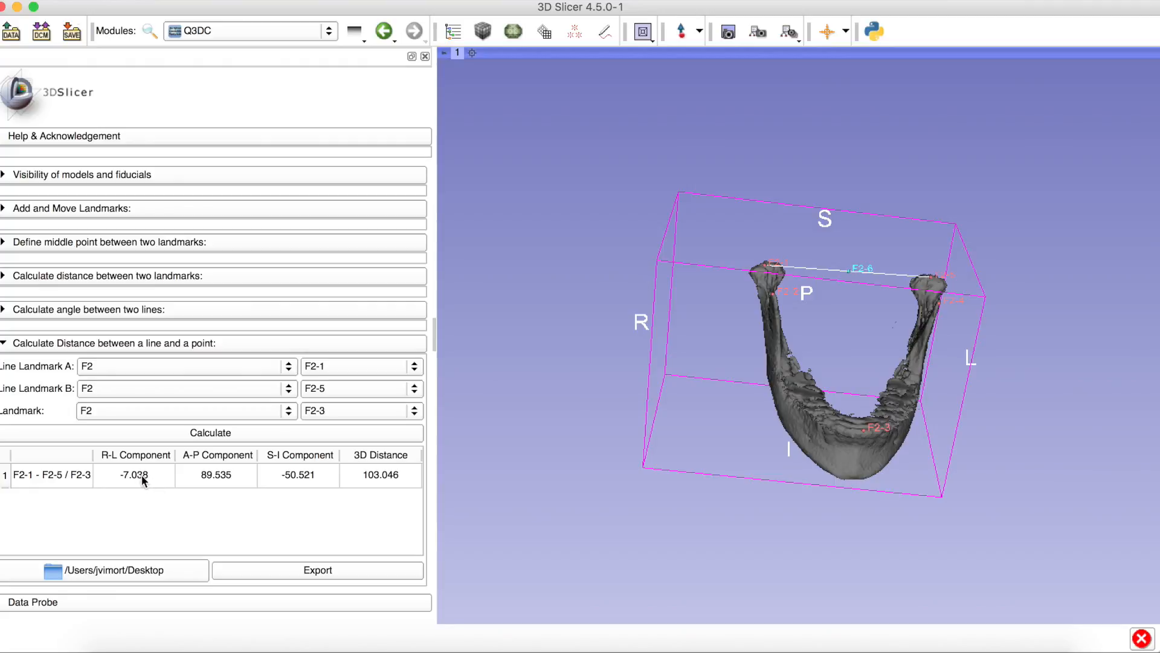
# Step: Widen the first column of the line-to-point results table and collapse that section
pyautogui.moveTo(94, 459); pyautogui.dragTo(103, 458)
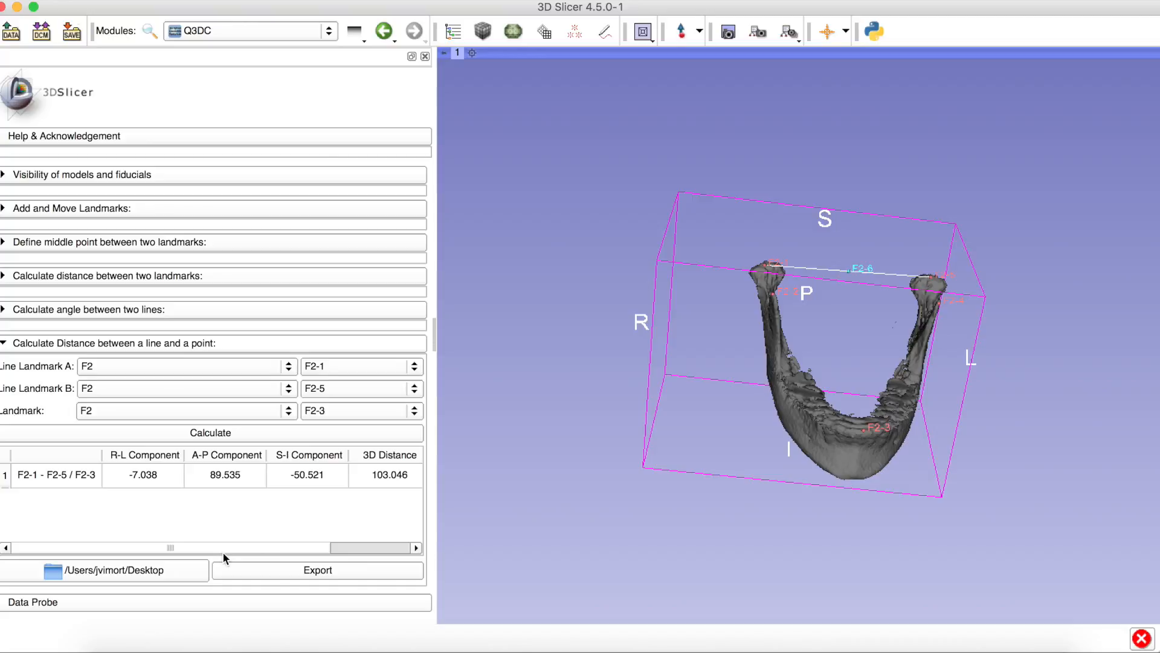
pyautogui.click(208, 344)
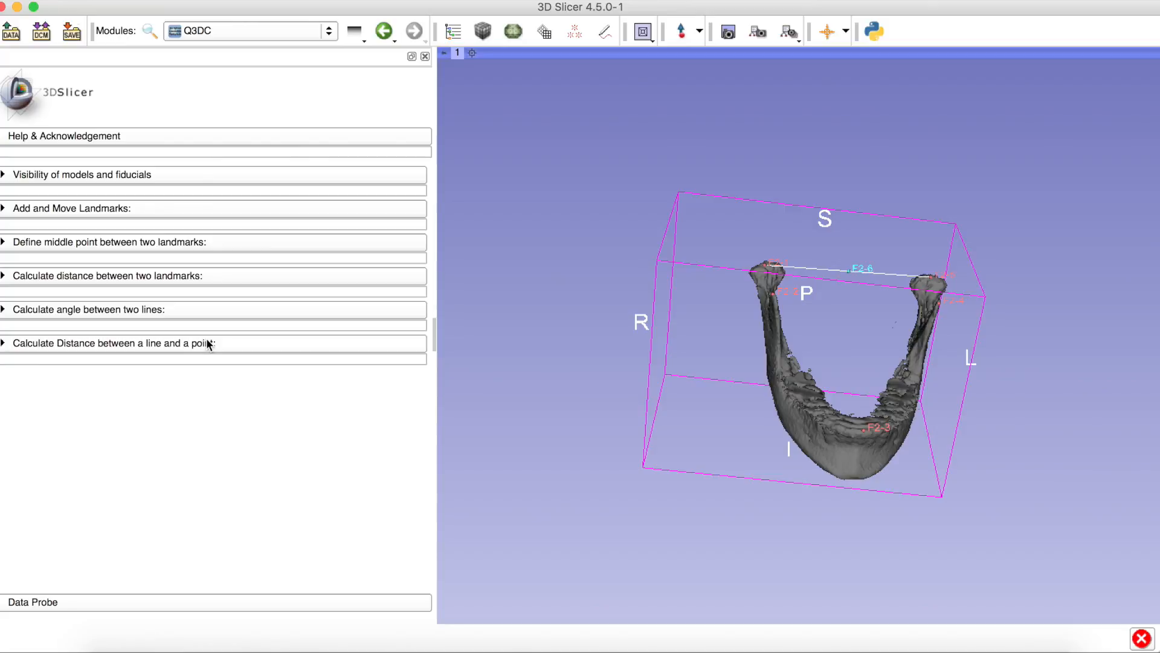
# Step: Save the scene and all unsaved models and landmark lists into the SavedData folder on the Desktop
pyautogui.moveTo(664, 344); pyautogui.dragTo(730, 322)
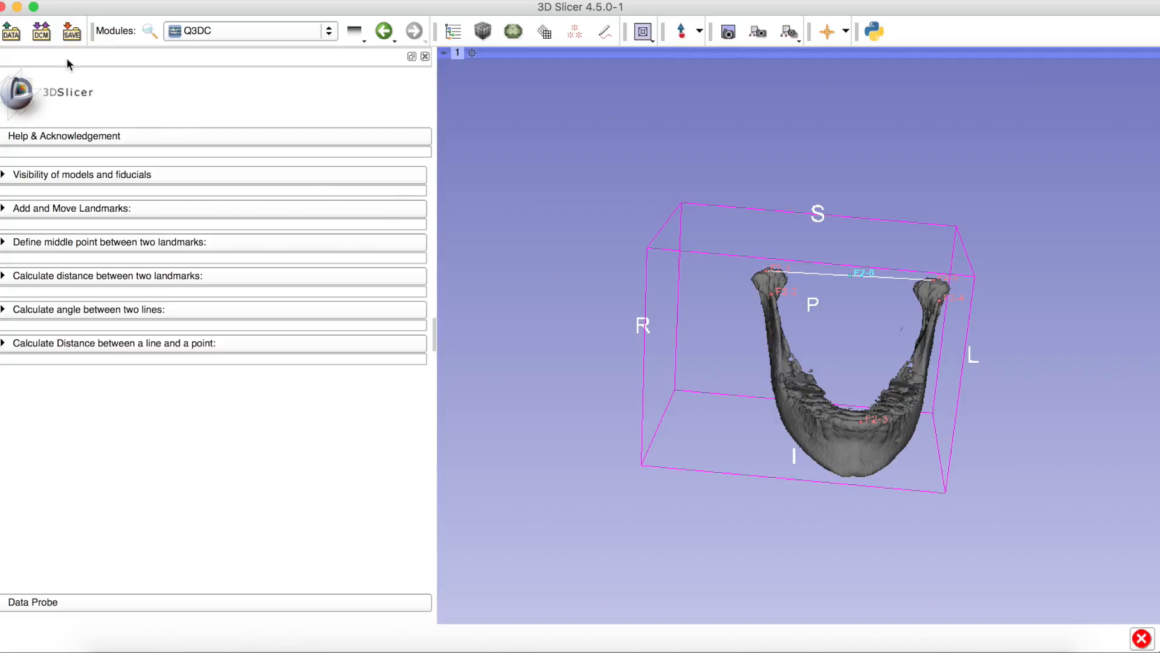
pyautogui.click(71, 35)
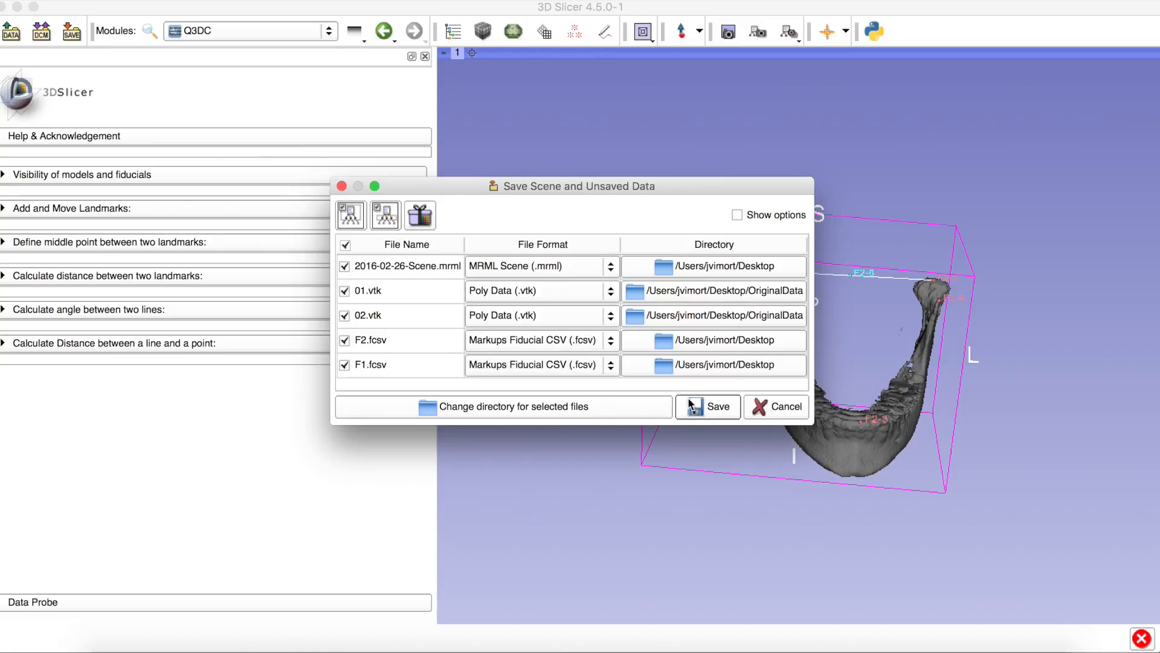
pyautogui.click(595, 414)
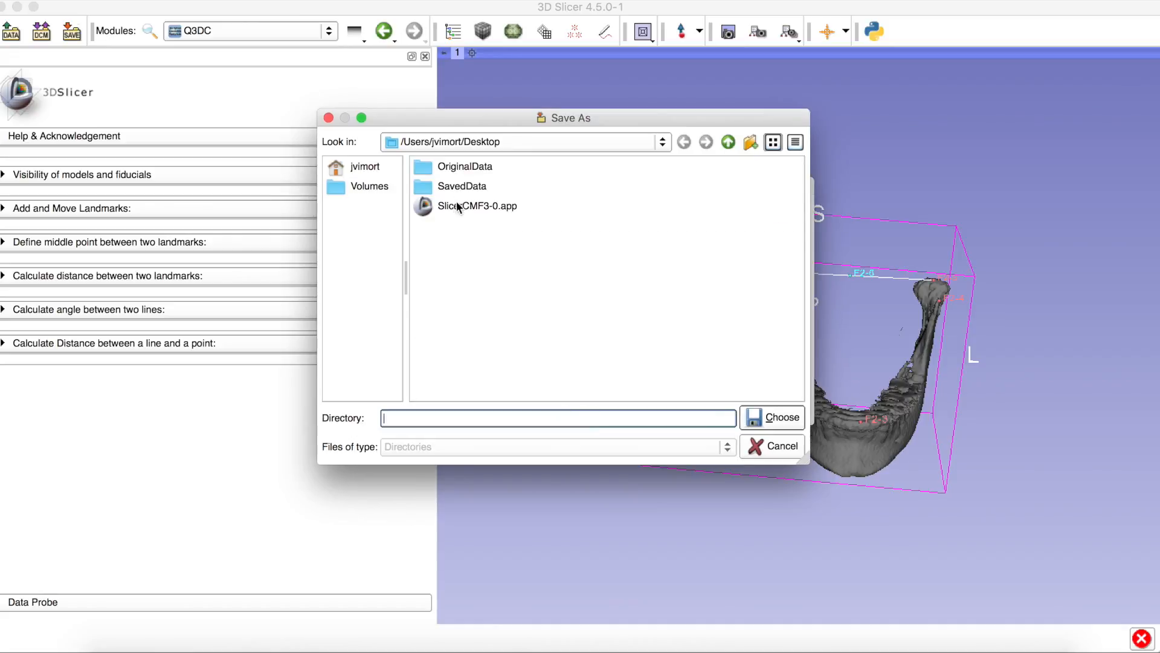
pyautogui.doubleClick(466, 186)
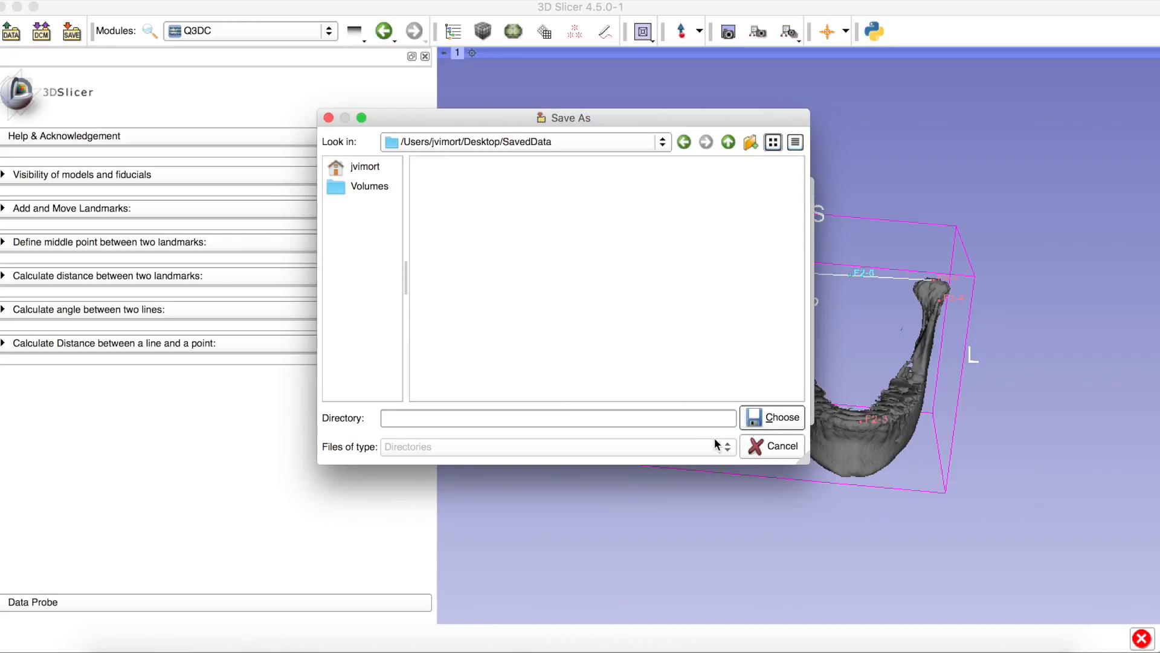
pyautogui.click(768, 423)
pyautogui.click(702, 410)
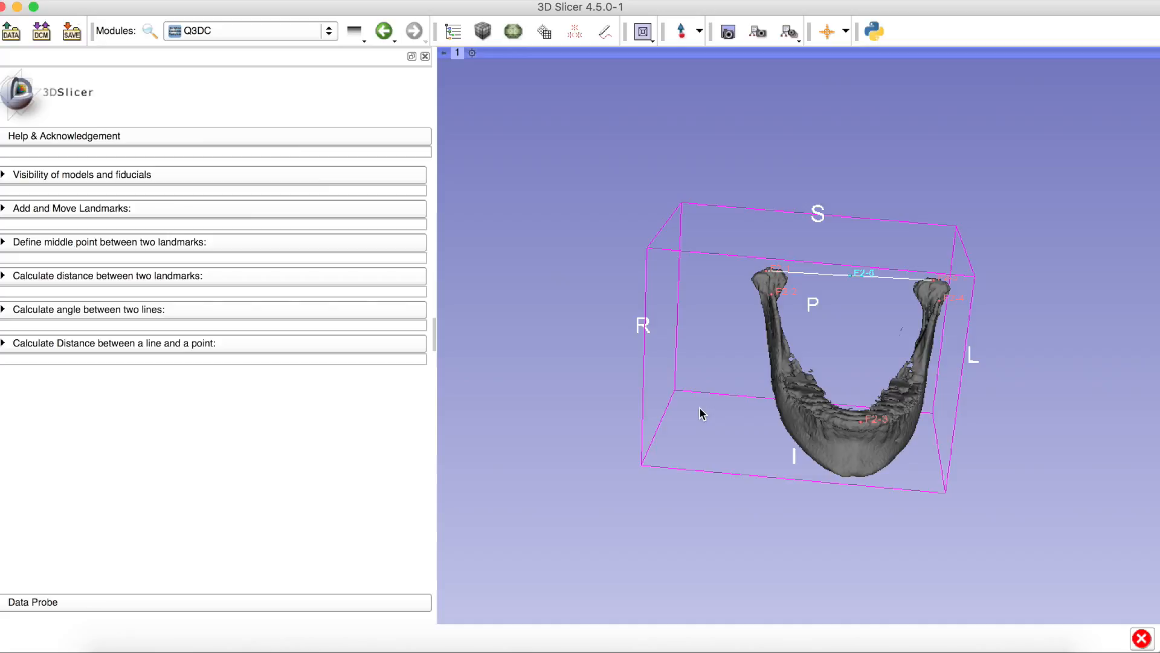
# Step: Close the current scene and load 2016-02-26-Scene.mrml from the SavedData folder
pyautogui.click(128, 1)
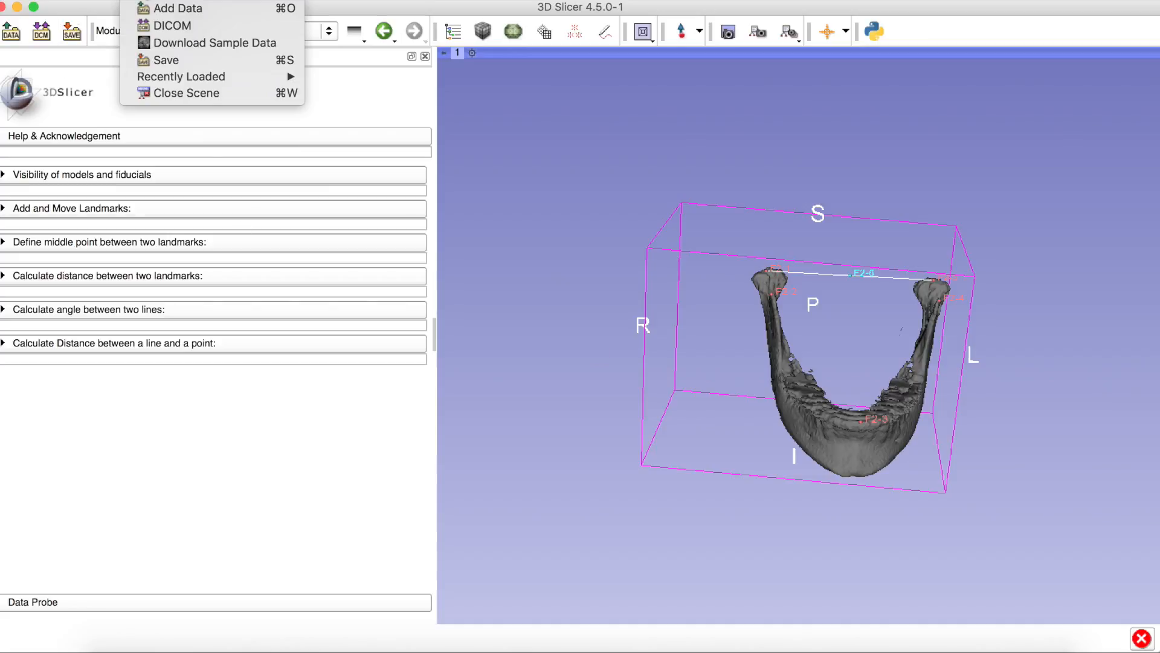
pyautogui.click(185, 92)
pyautogui.click(9, 34)
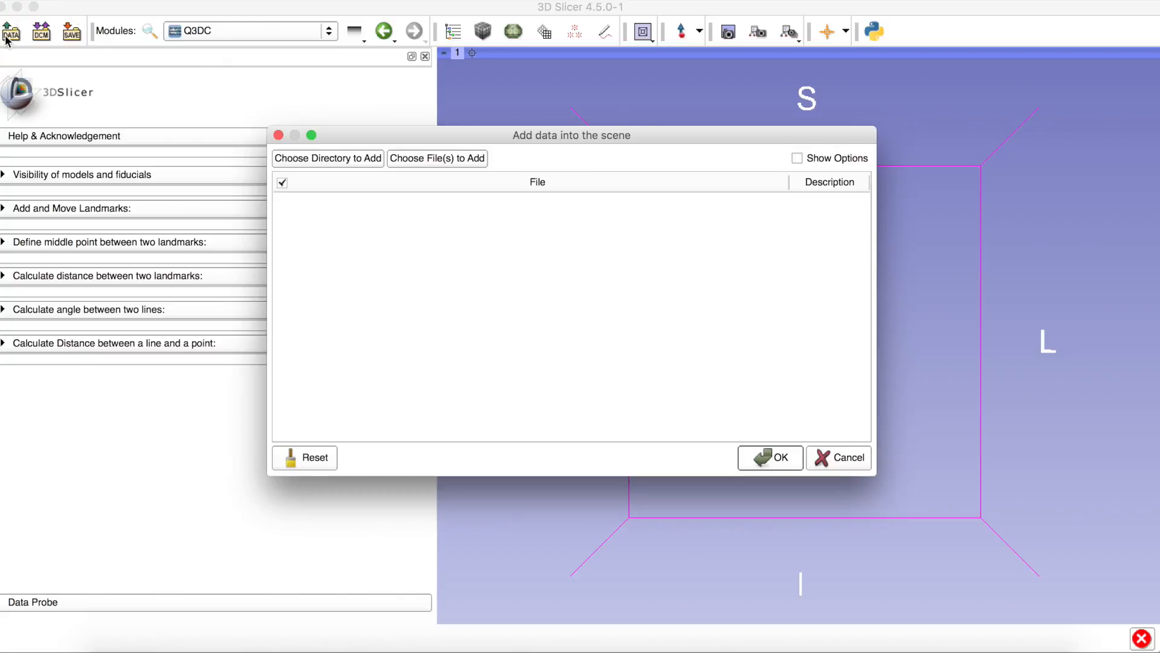
pyautogui.click(417, 159)
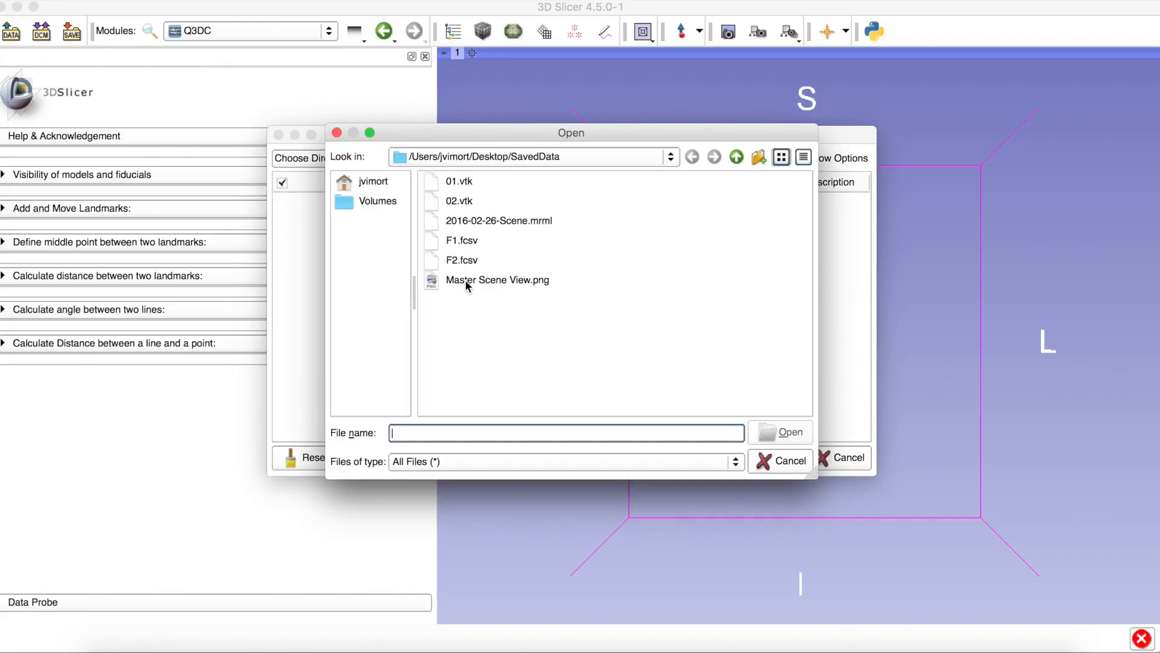
pyautogui.doubleClick(510, 221)
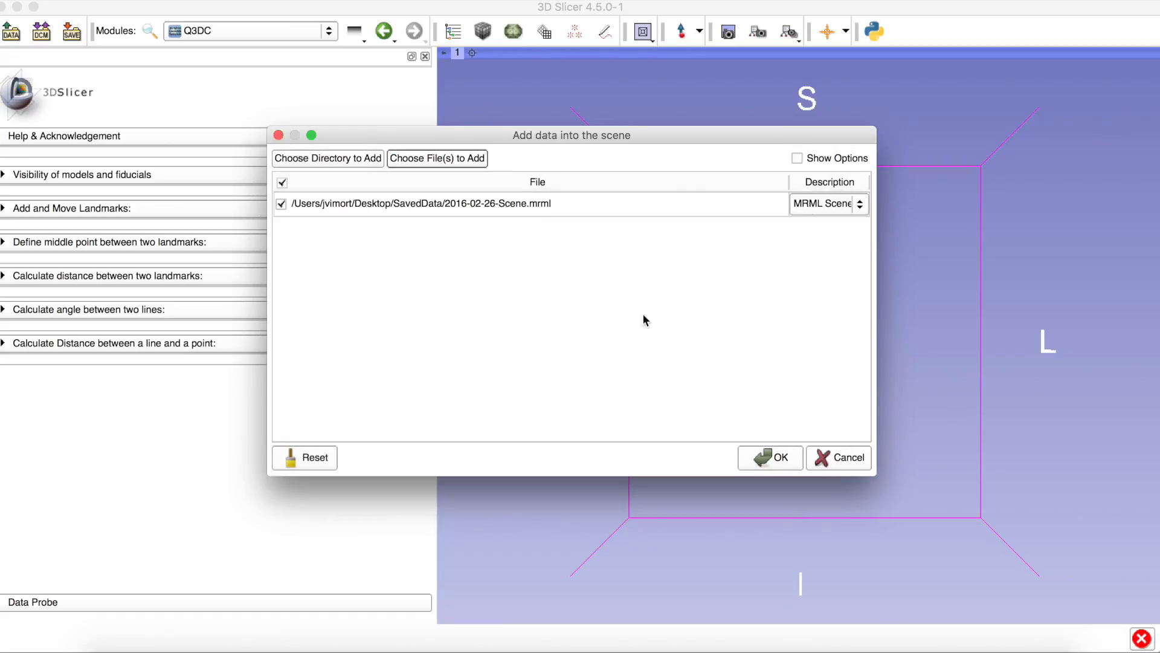
pyautogui.click(768, 455)
pyautogui.moveTo(777, 344); pyautogui.dragTo(799, 365)
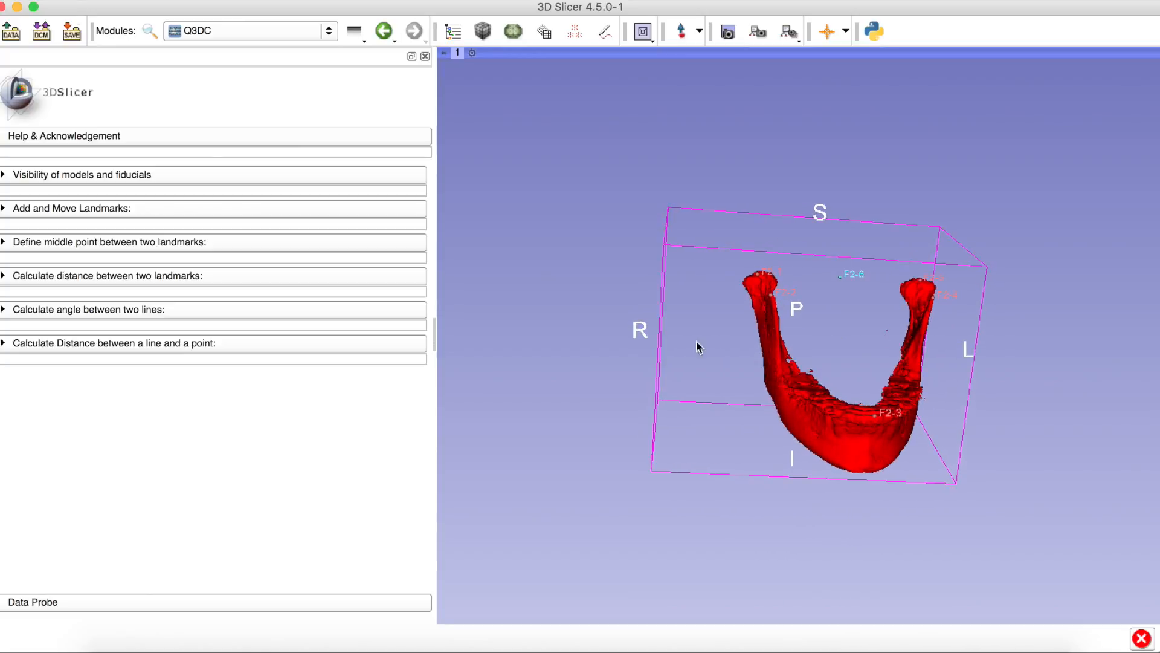
# Step: Expand the middle point and landmark placement sections, and set the model of reference to 02 with connected landmarks F2
pyautogui.click(151, 245)
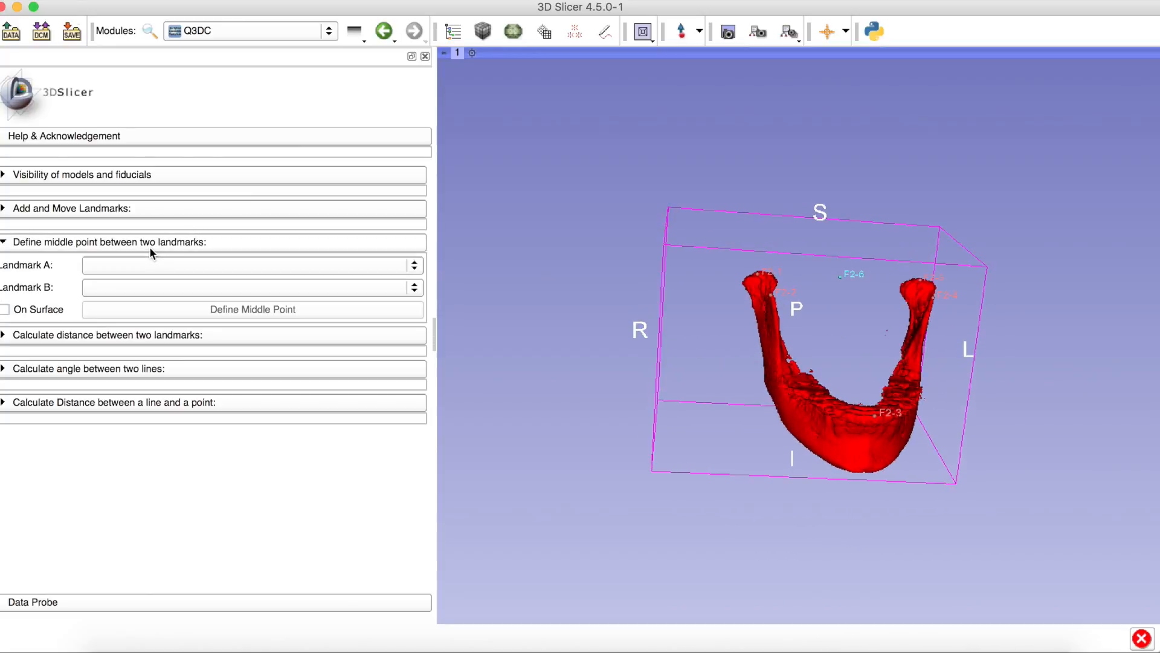
pyautogui.click(164, 209)
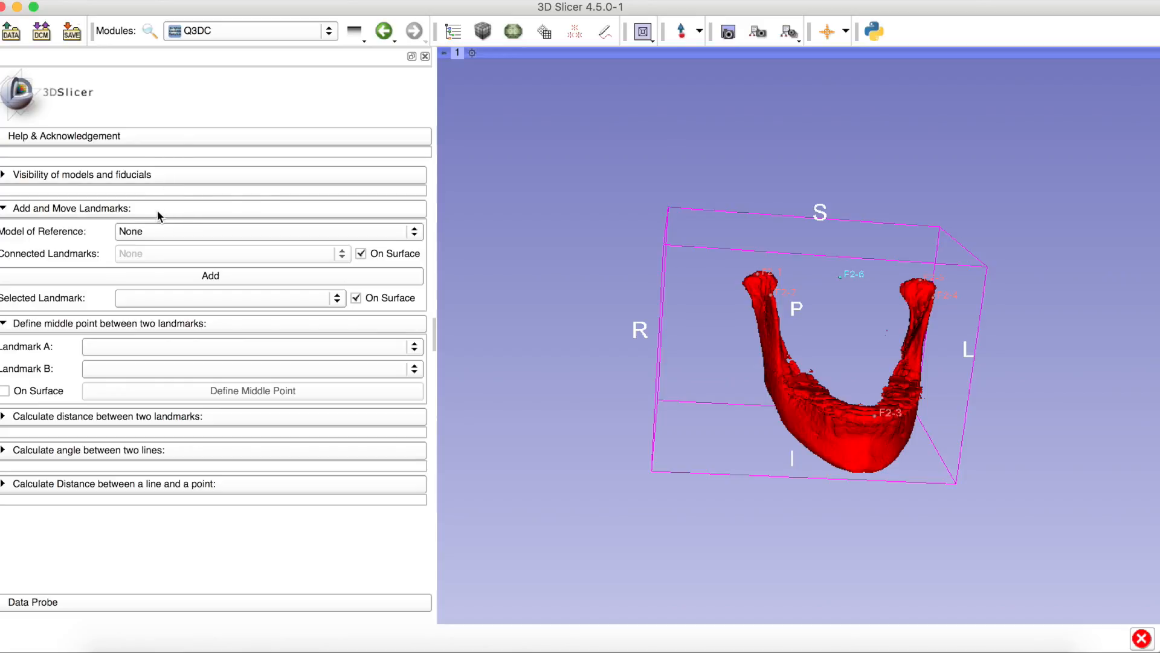
pyautogui.click(159, 231)
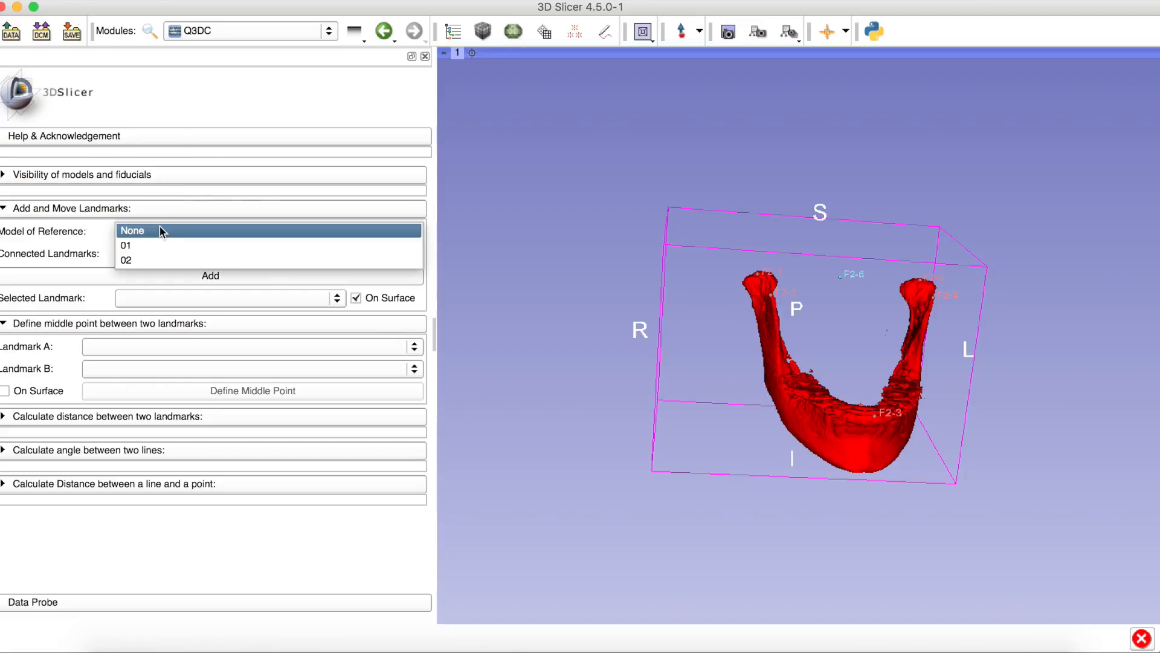
pyautogui.click(156, 260)
pyautogui.click(159, 256)
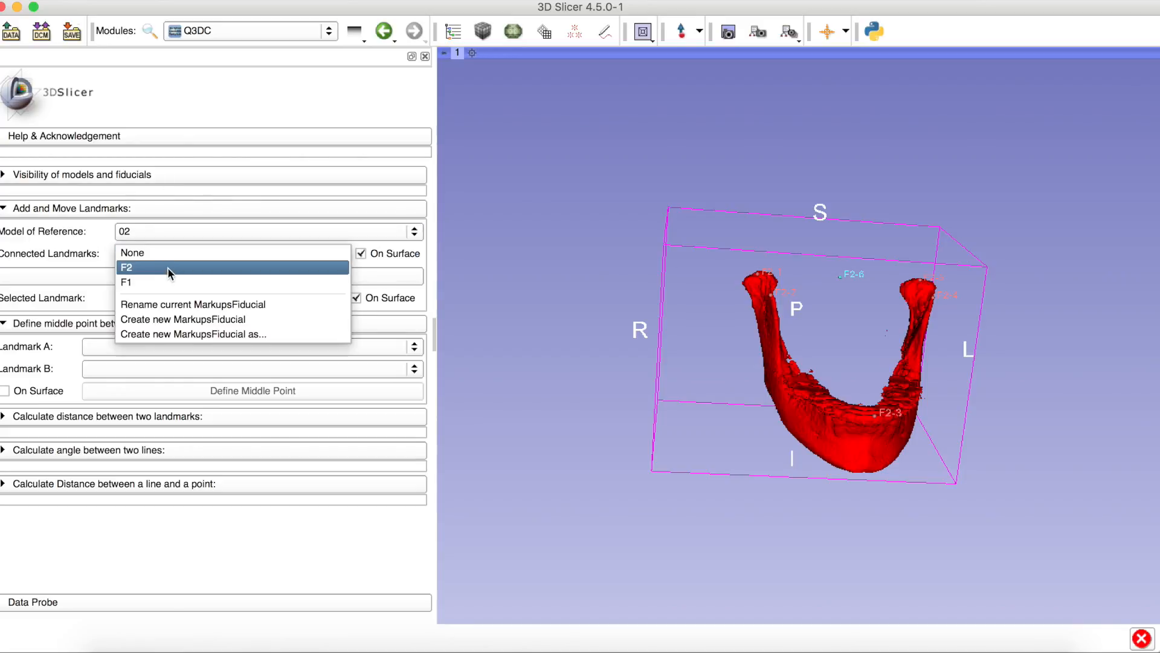
pyautogui.click(168, 267)
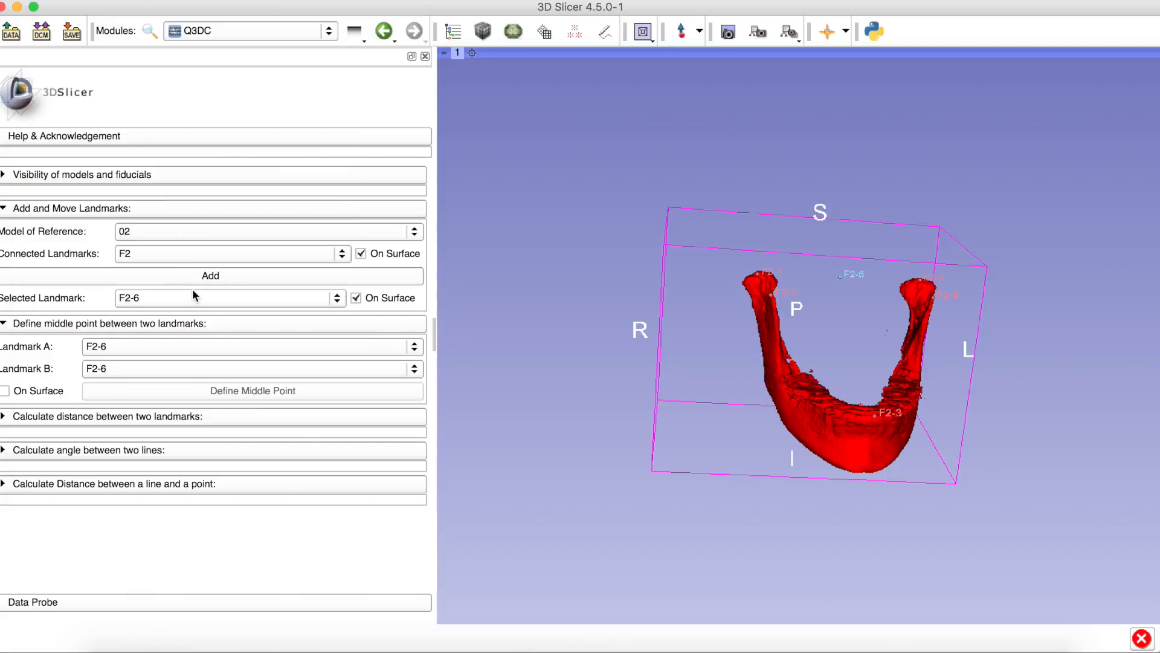
# Step: Add a landmark to list F2 on the lower front surface of the chin and check the selected landmark list
pyautogui.moveTo(560, 364); pyautogui.dragTo(527, 360)
pyautogui.click(256, 277)
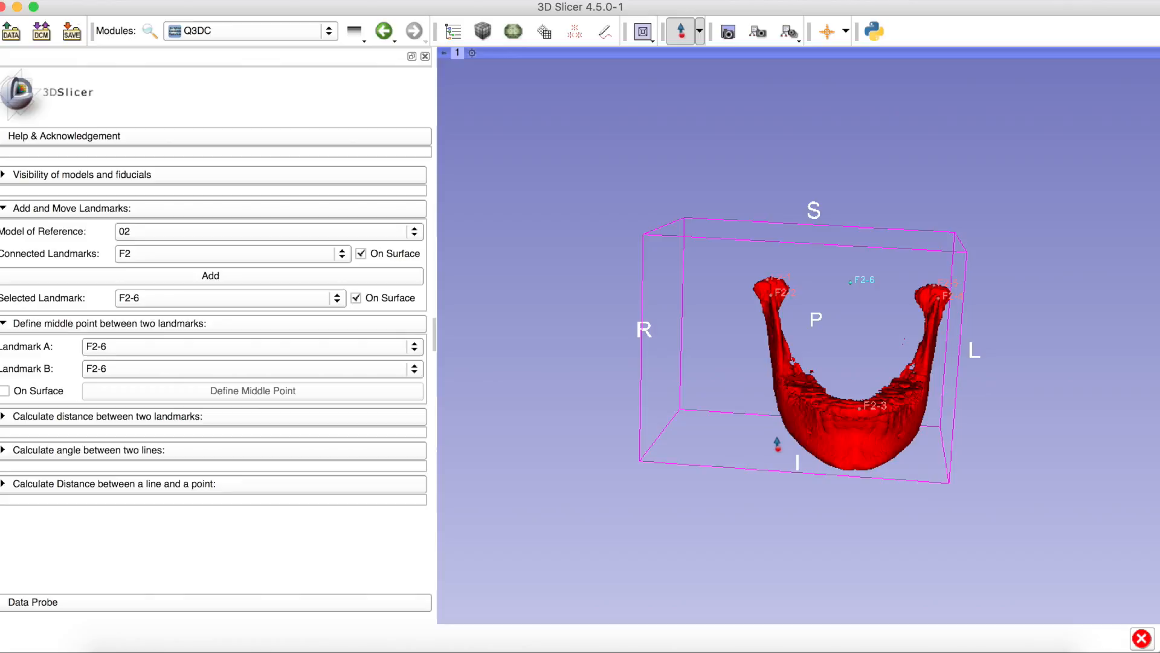
pyautogui.click(862, 468)
pyautogui.moveTo(792, 496)
pyautogui.mouseDown()
pyautogui.moveTo(824, 495)
pyautogui.moveTo(783, 494)
pyautogui.mouseUp()
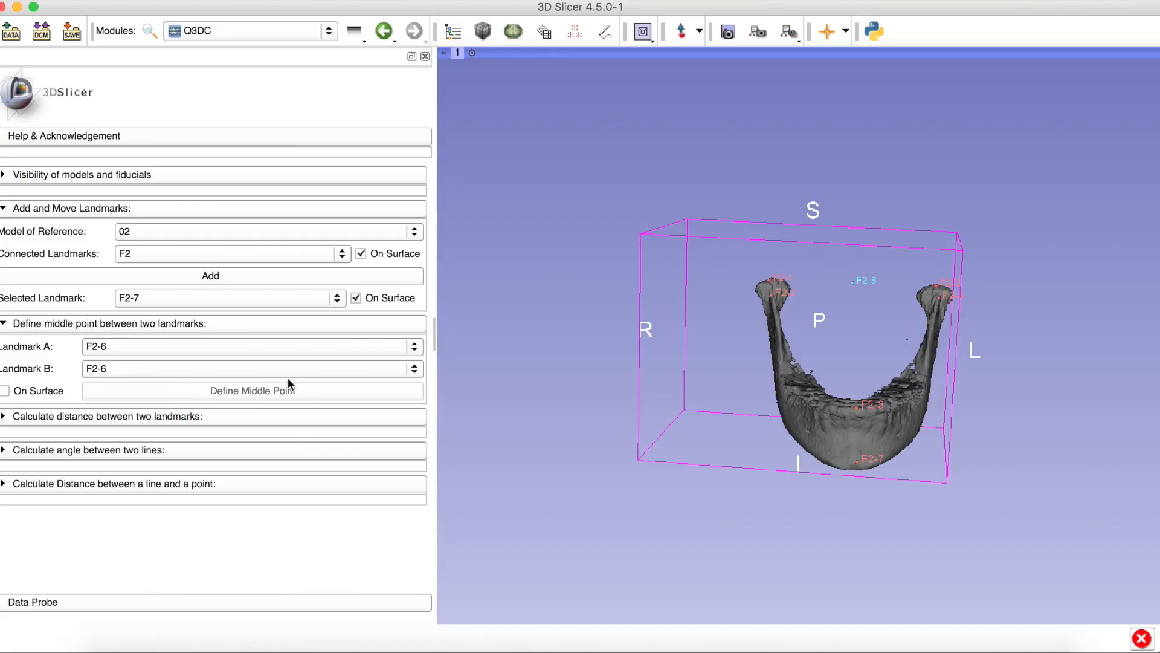
pyautogui.click(231, 300)
pyautogui.click(234, 302)
# Step: Examine the landmark distance table in the reloaded scene and collapse all open Q3DC sections
pyautogui.click(193, 417)
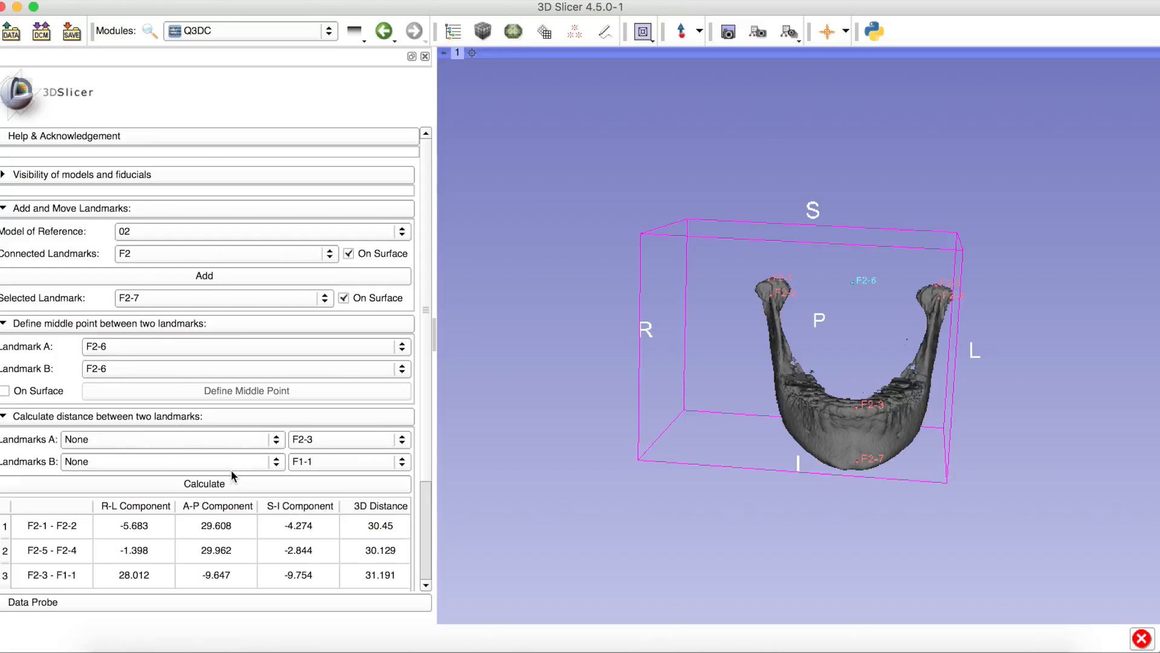
pyautogui.scroll(-3, 230, 477)
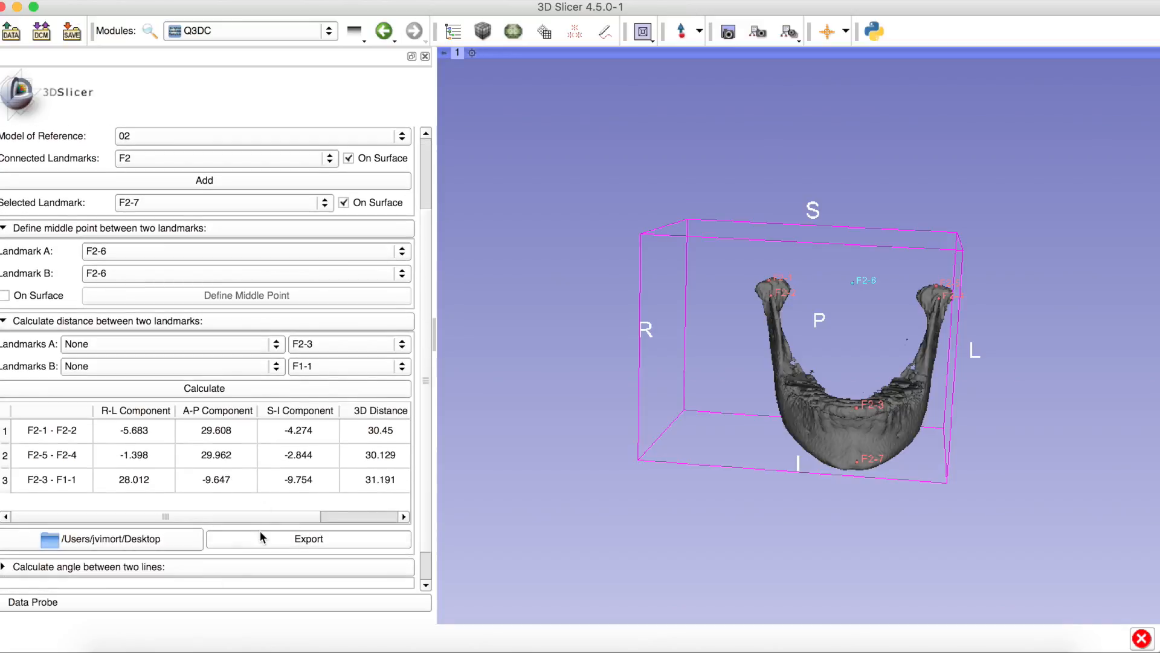
pyautogui.scroll(-1, 261, 537)
pyautogui.scroll(4, 261, 536)
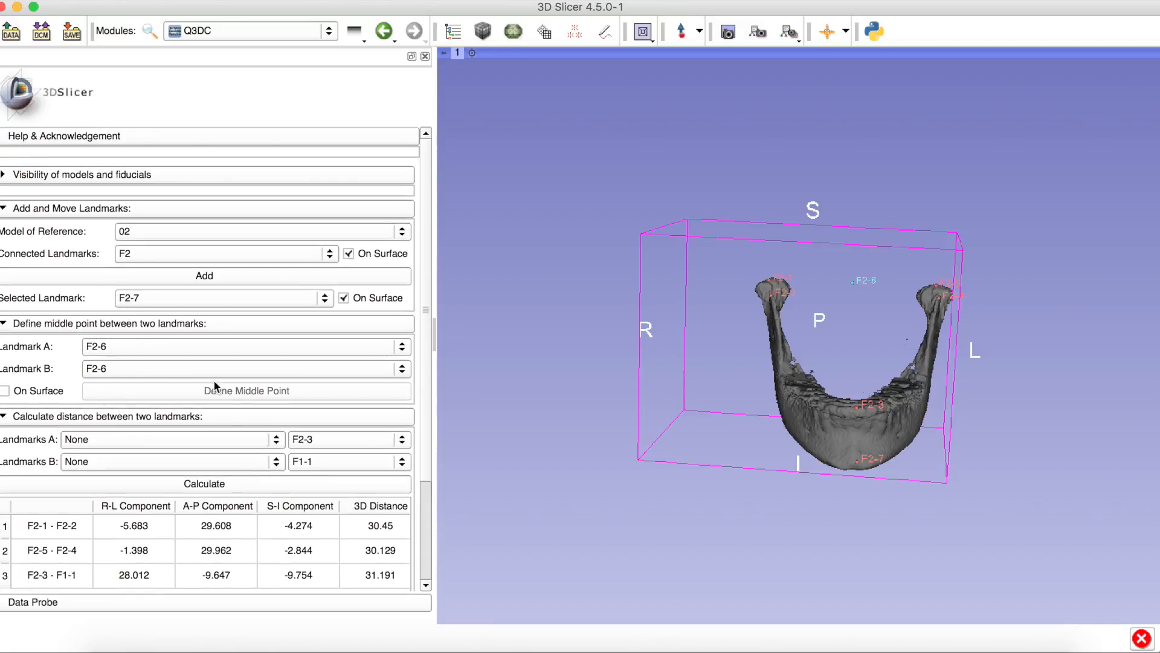
pyautogui.click(210, 325)
pyautogui.click(171, 359)
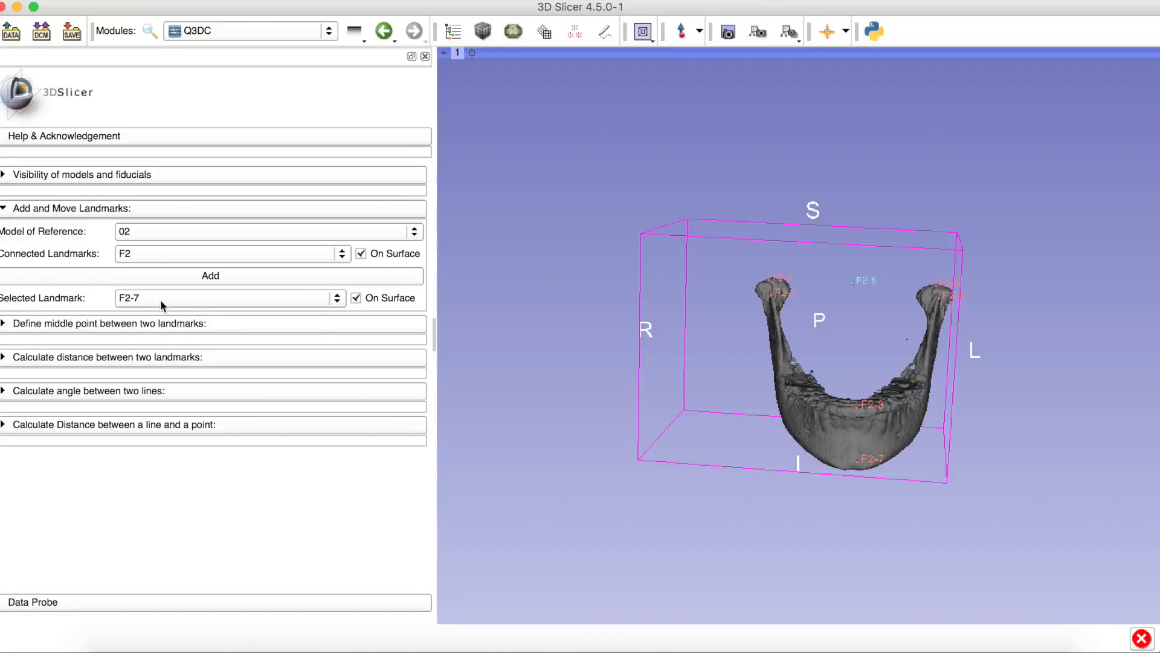
pyautogui.click(141, 219)
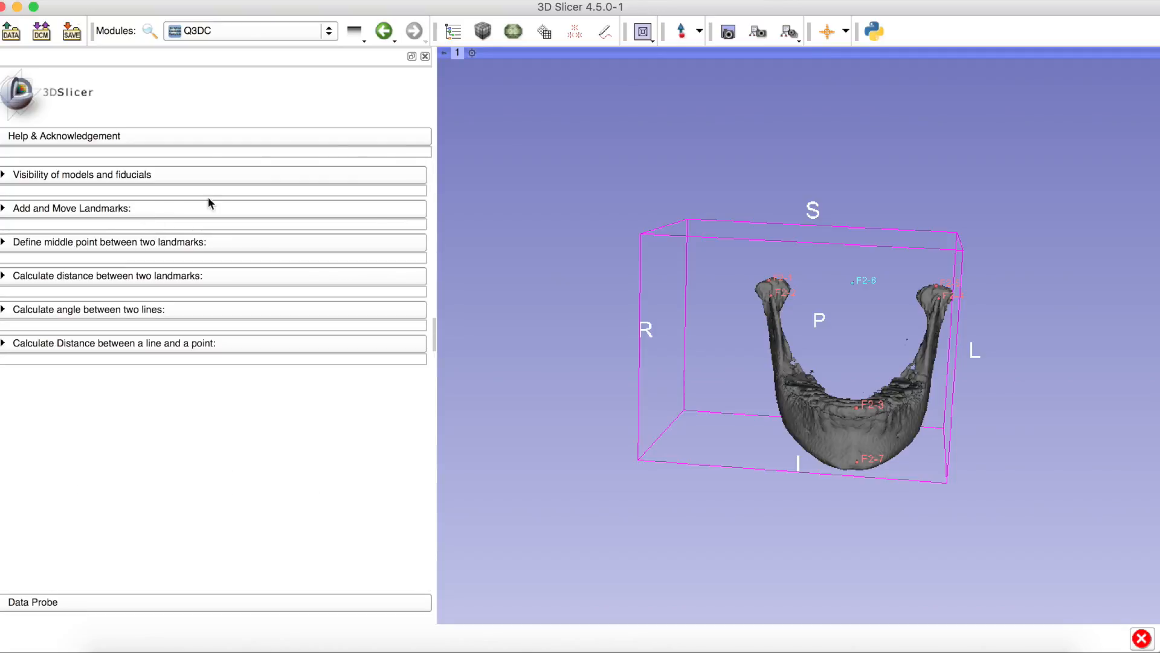